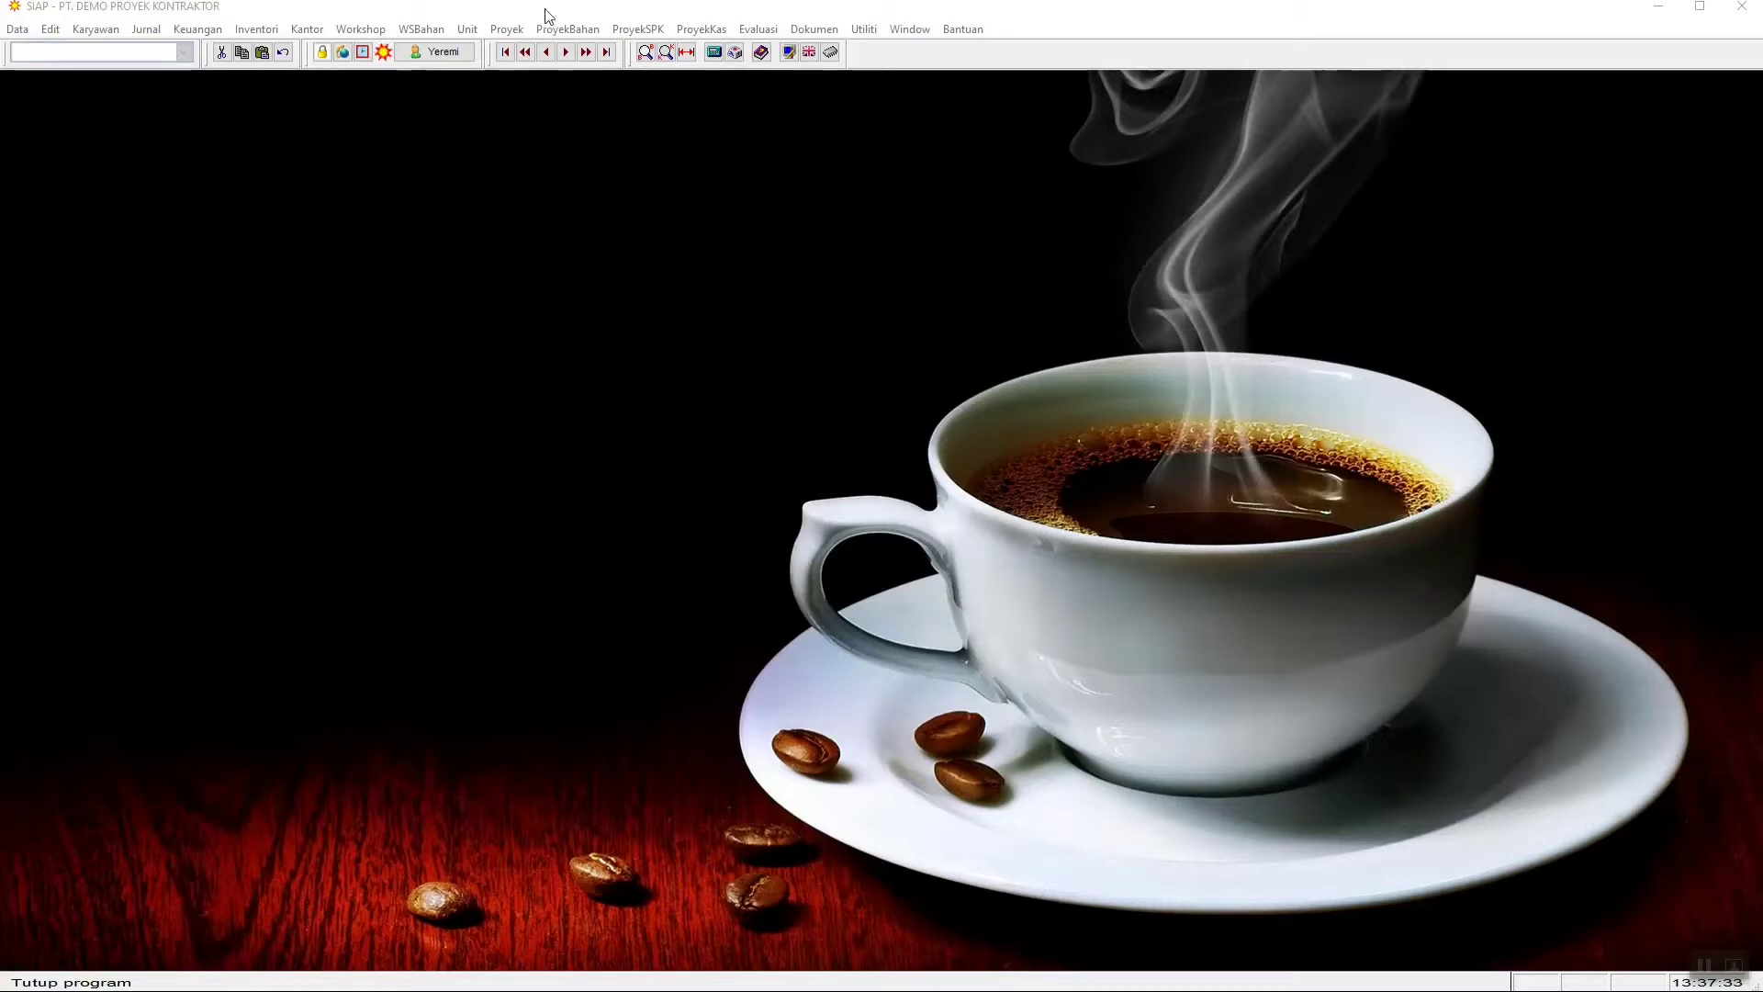
Step: Open the Input Permintaan Bahan Proyek form and select project 210007 for the new material request
click(556, 30)
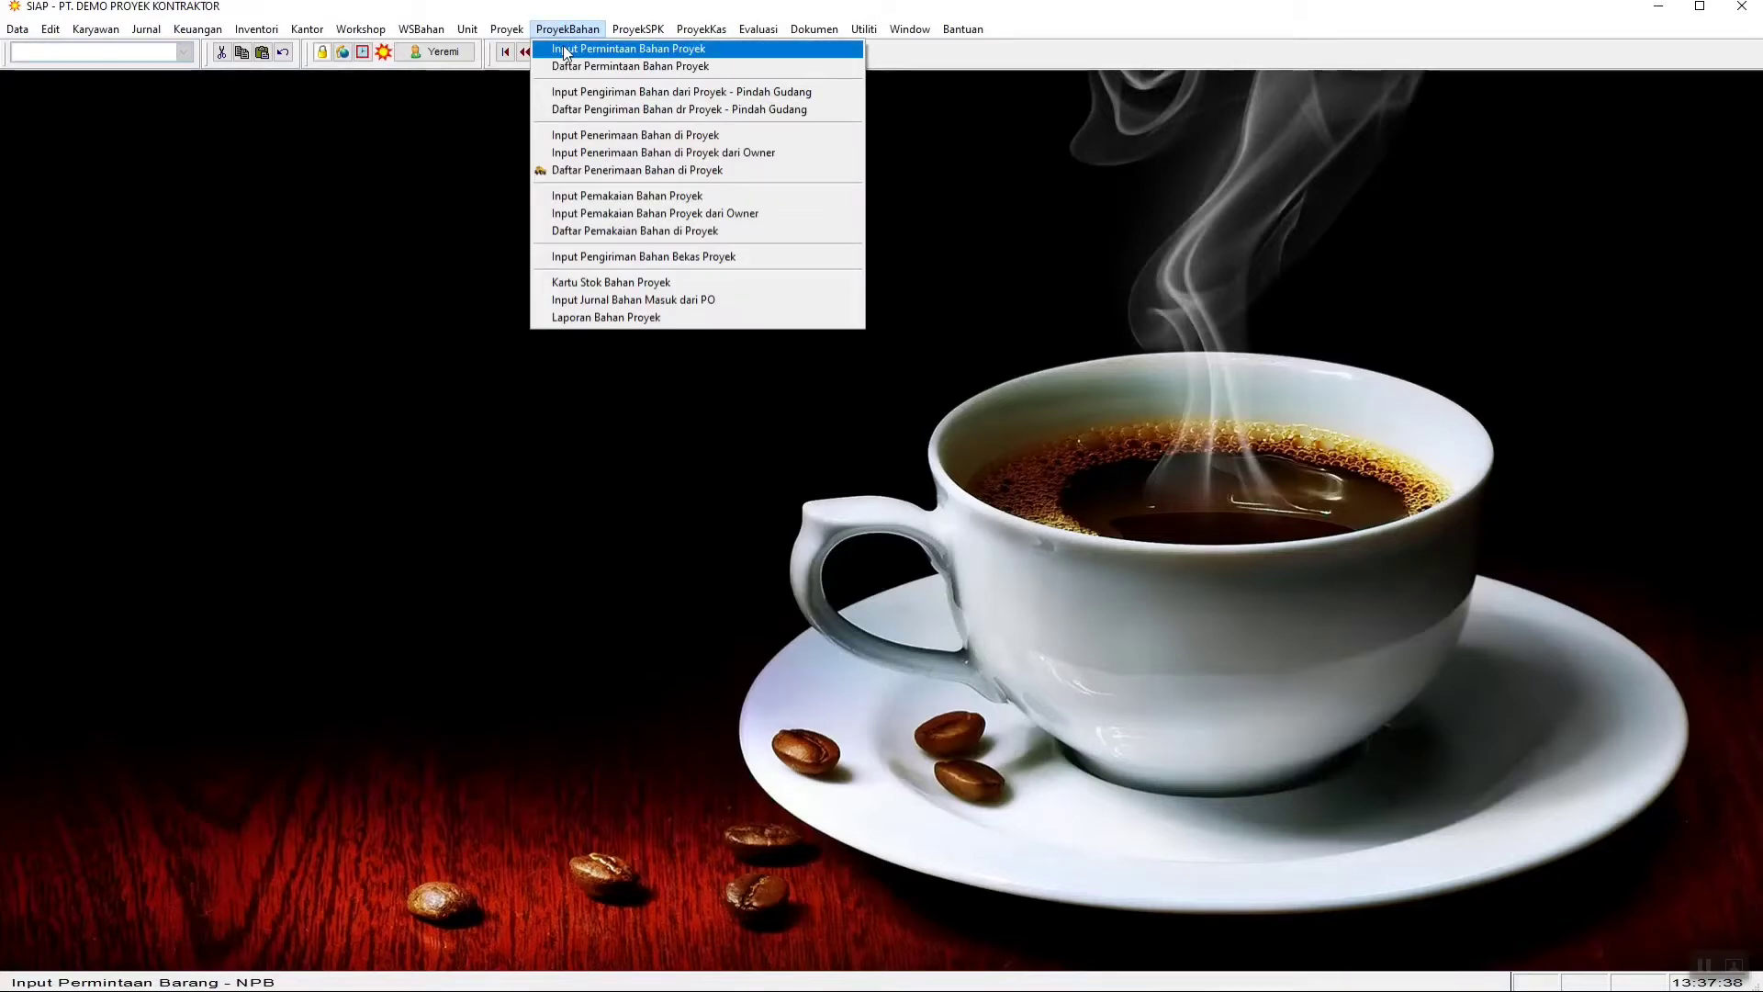
click(566, 53)
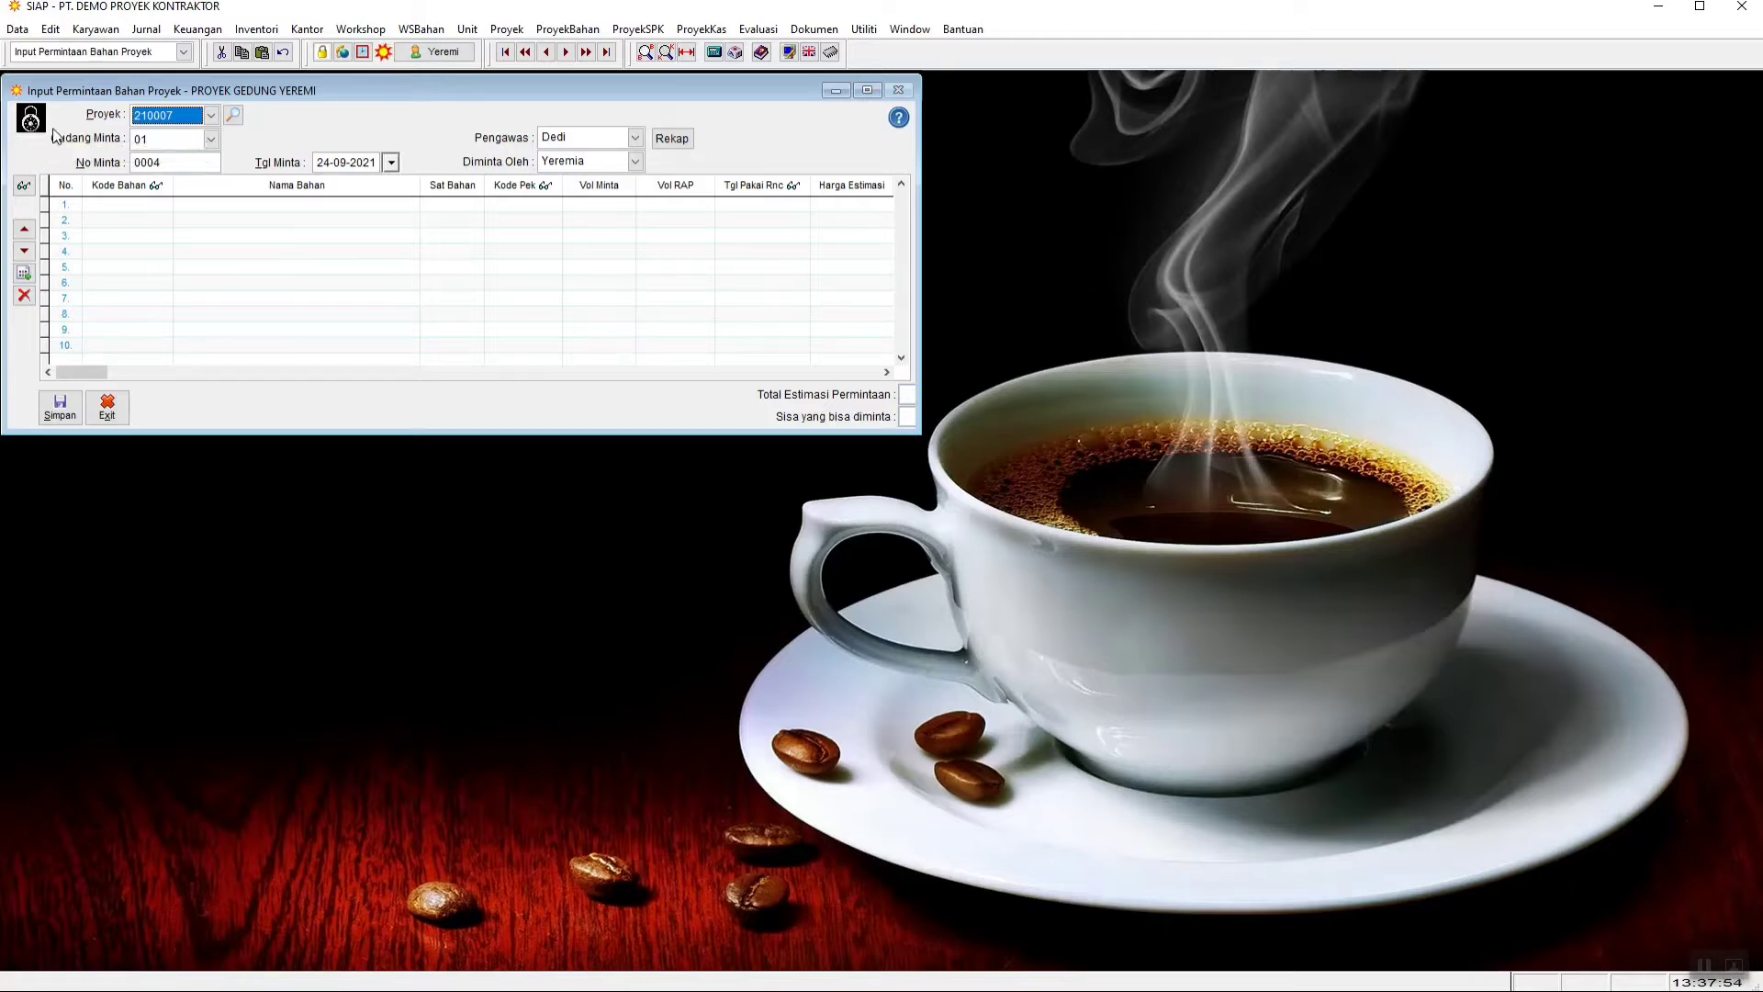
click(158, 117)
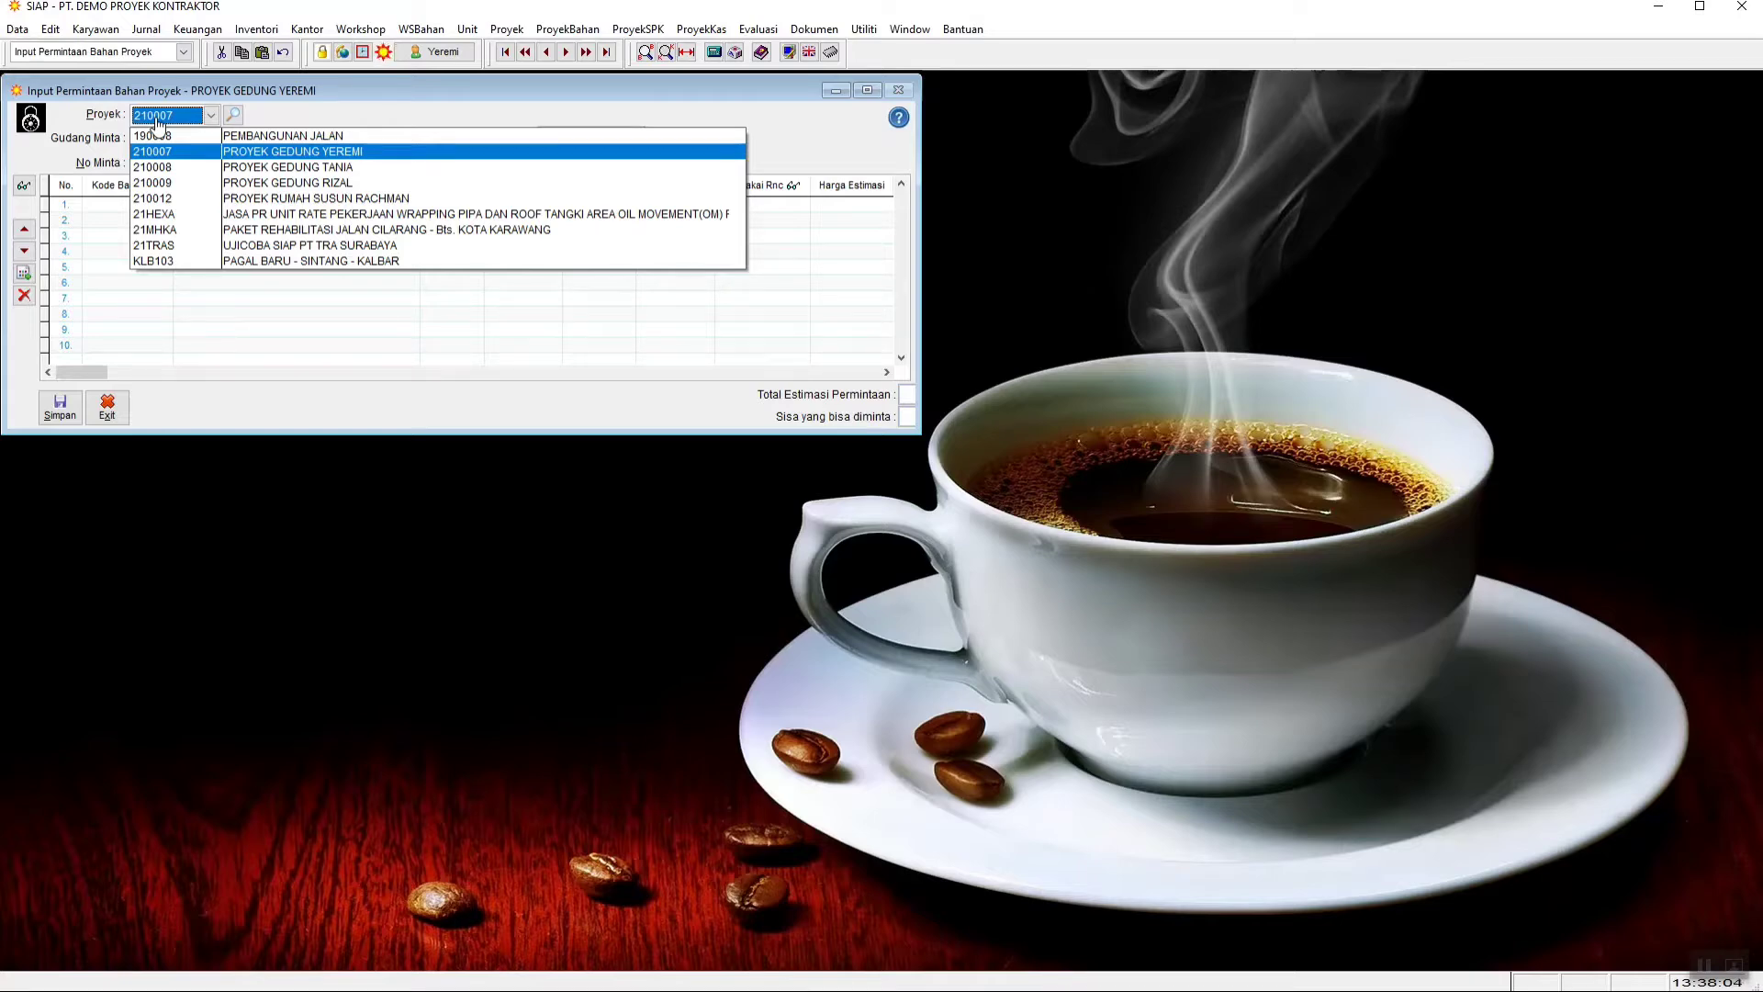
click(152, 153)
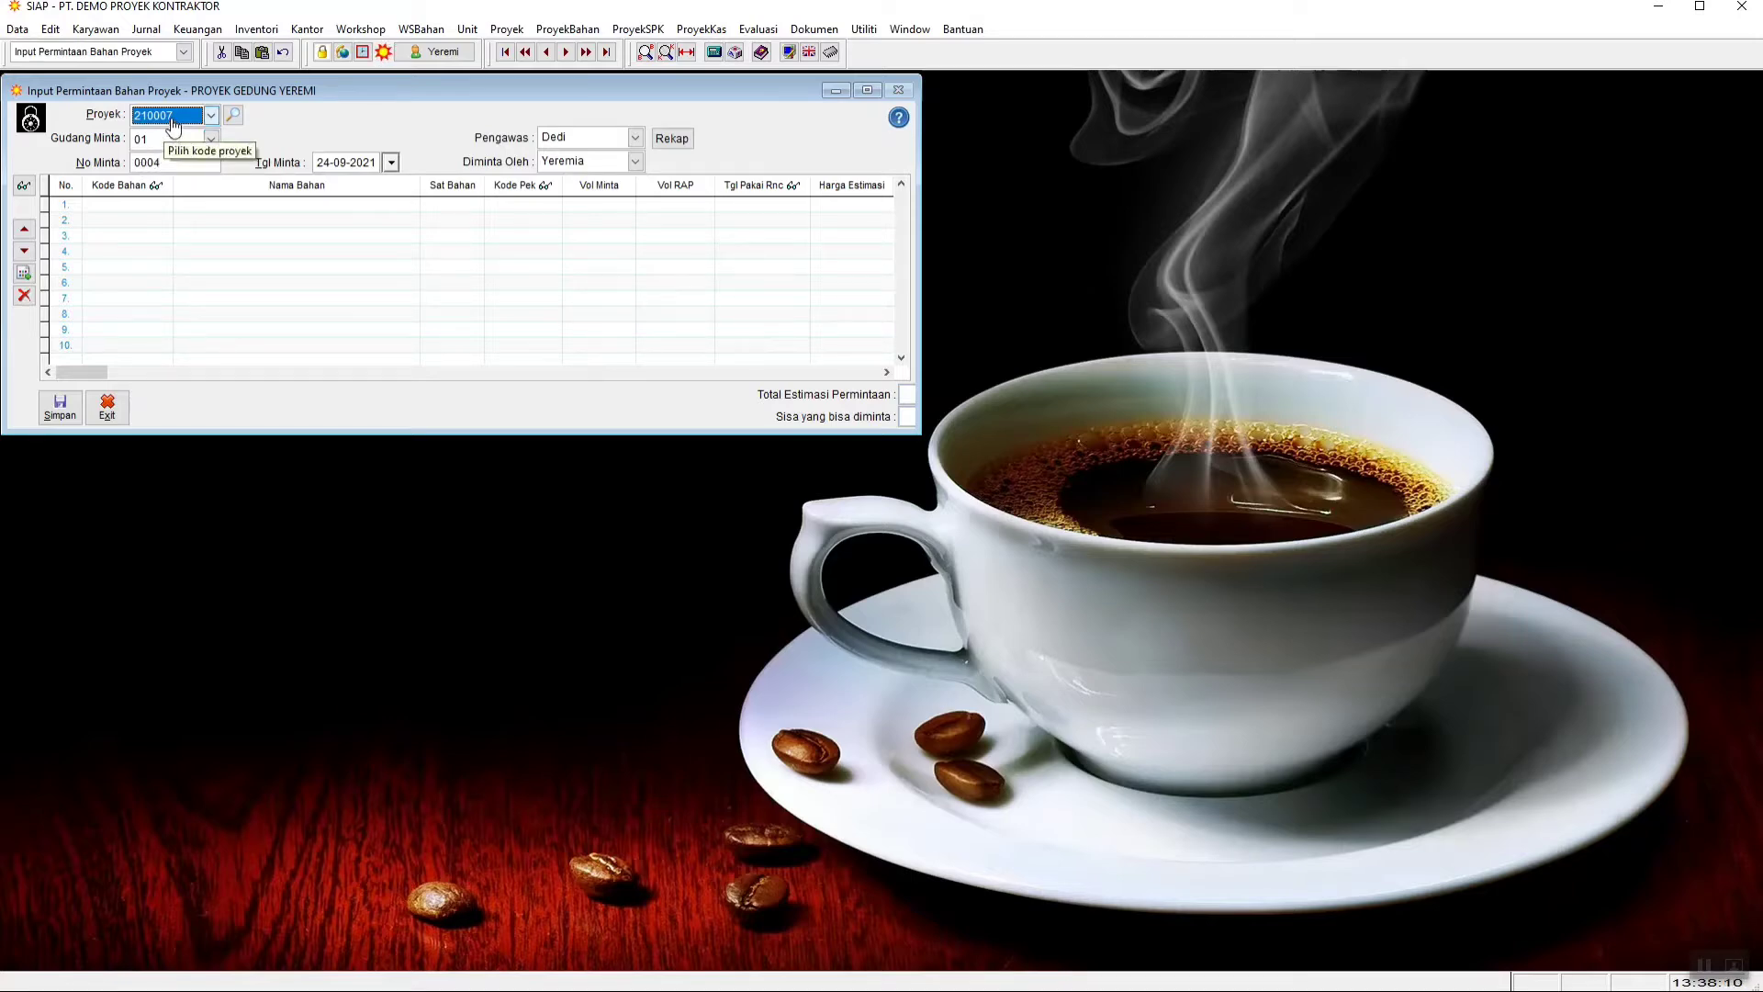
click(173, 118)
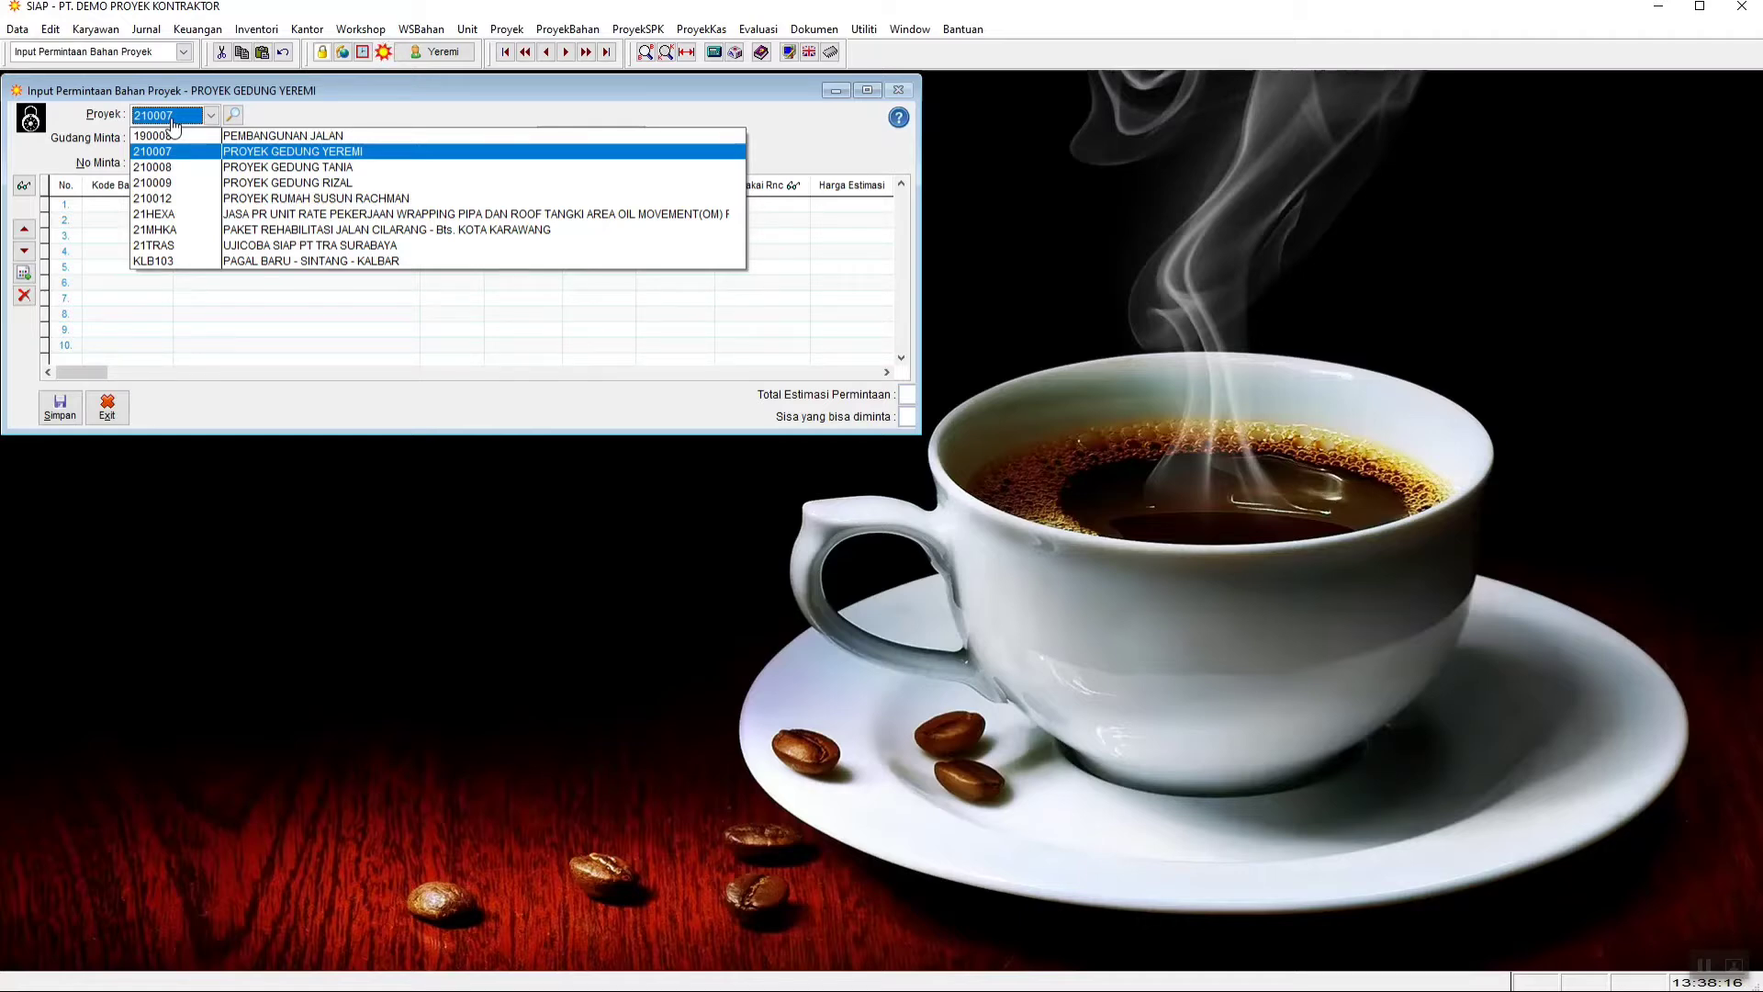
click(187, 152)
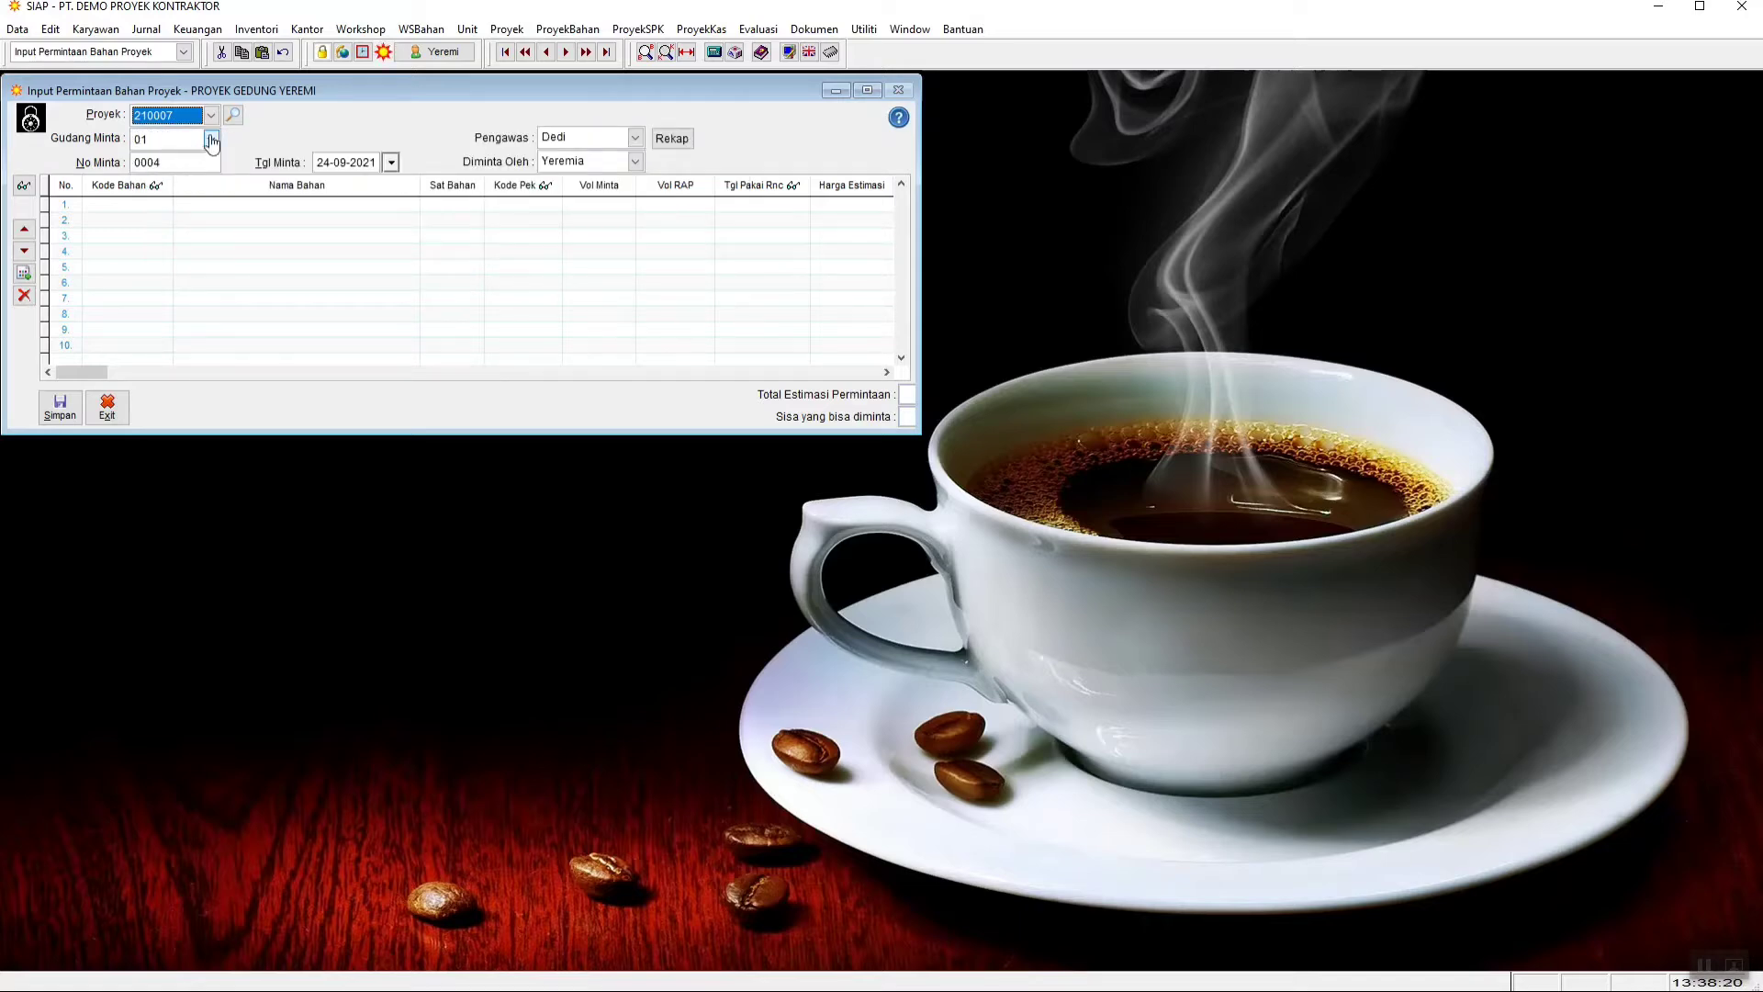
Step: Set the requesting warehouse (Gudang Minta) to 01 and fill in the supervisor's name under Pengawas
click(211, 139)
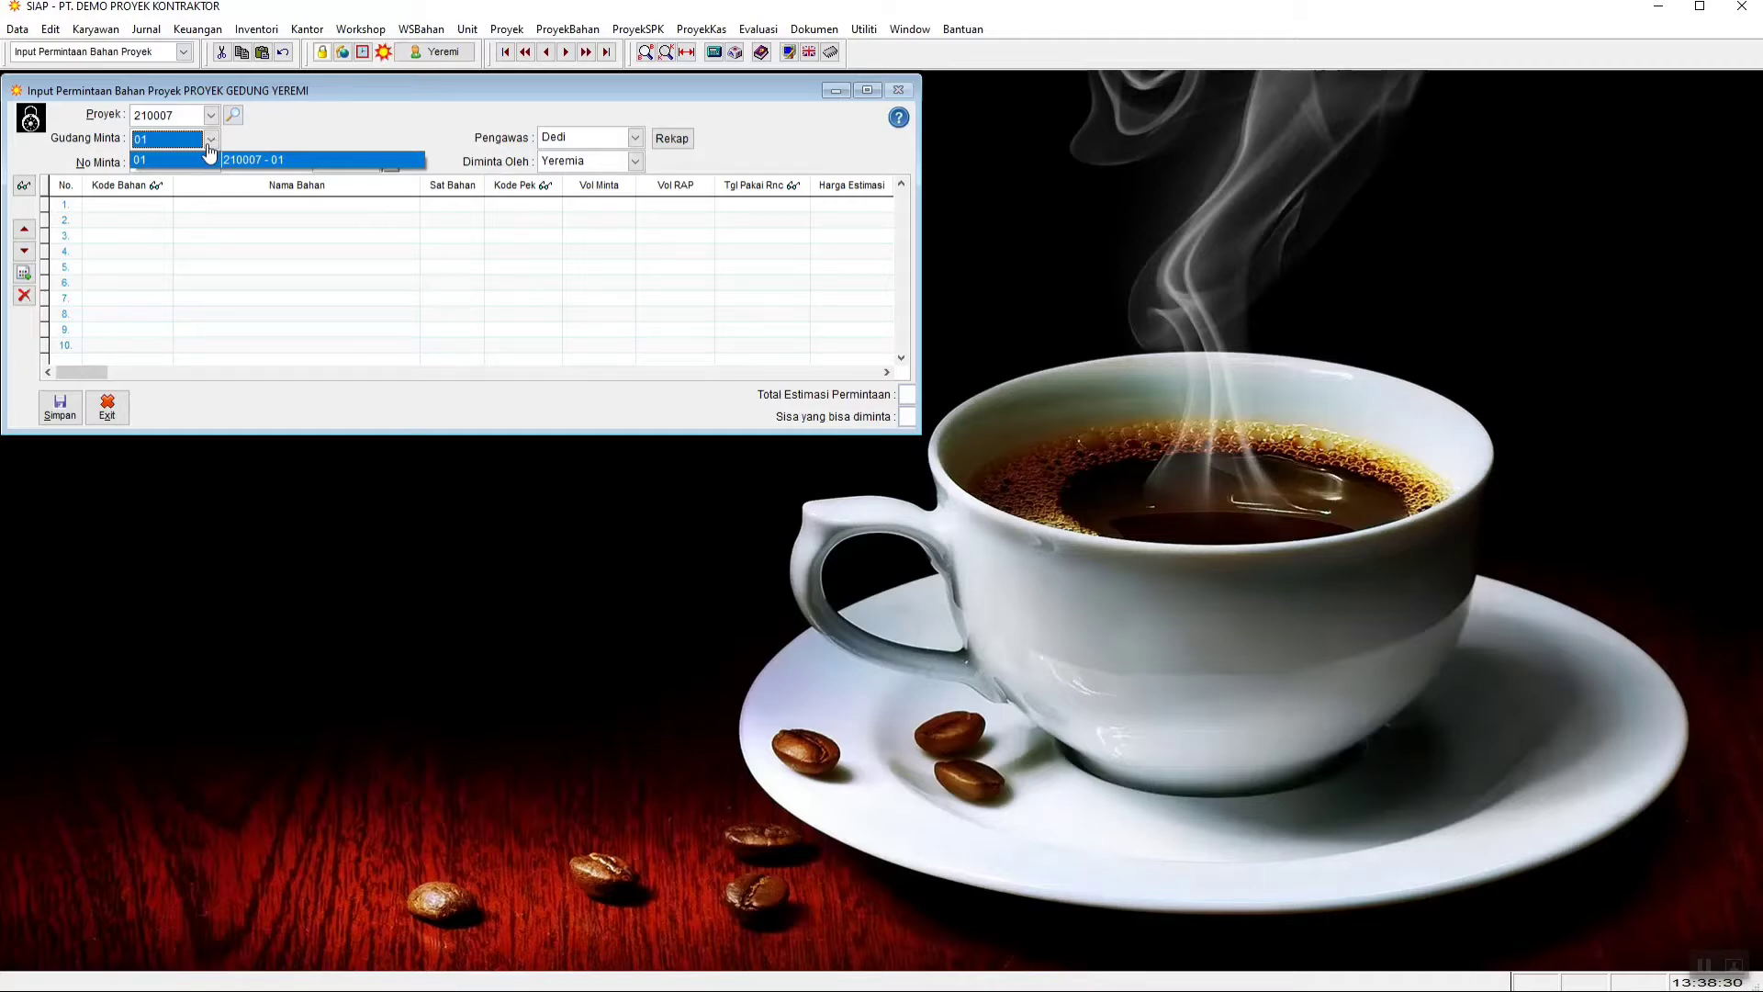
click(211, 143)
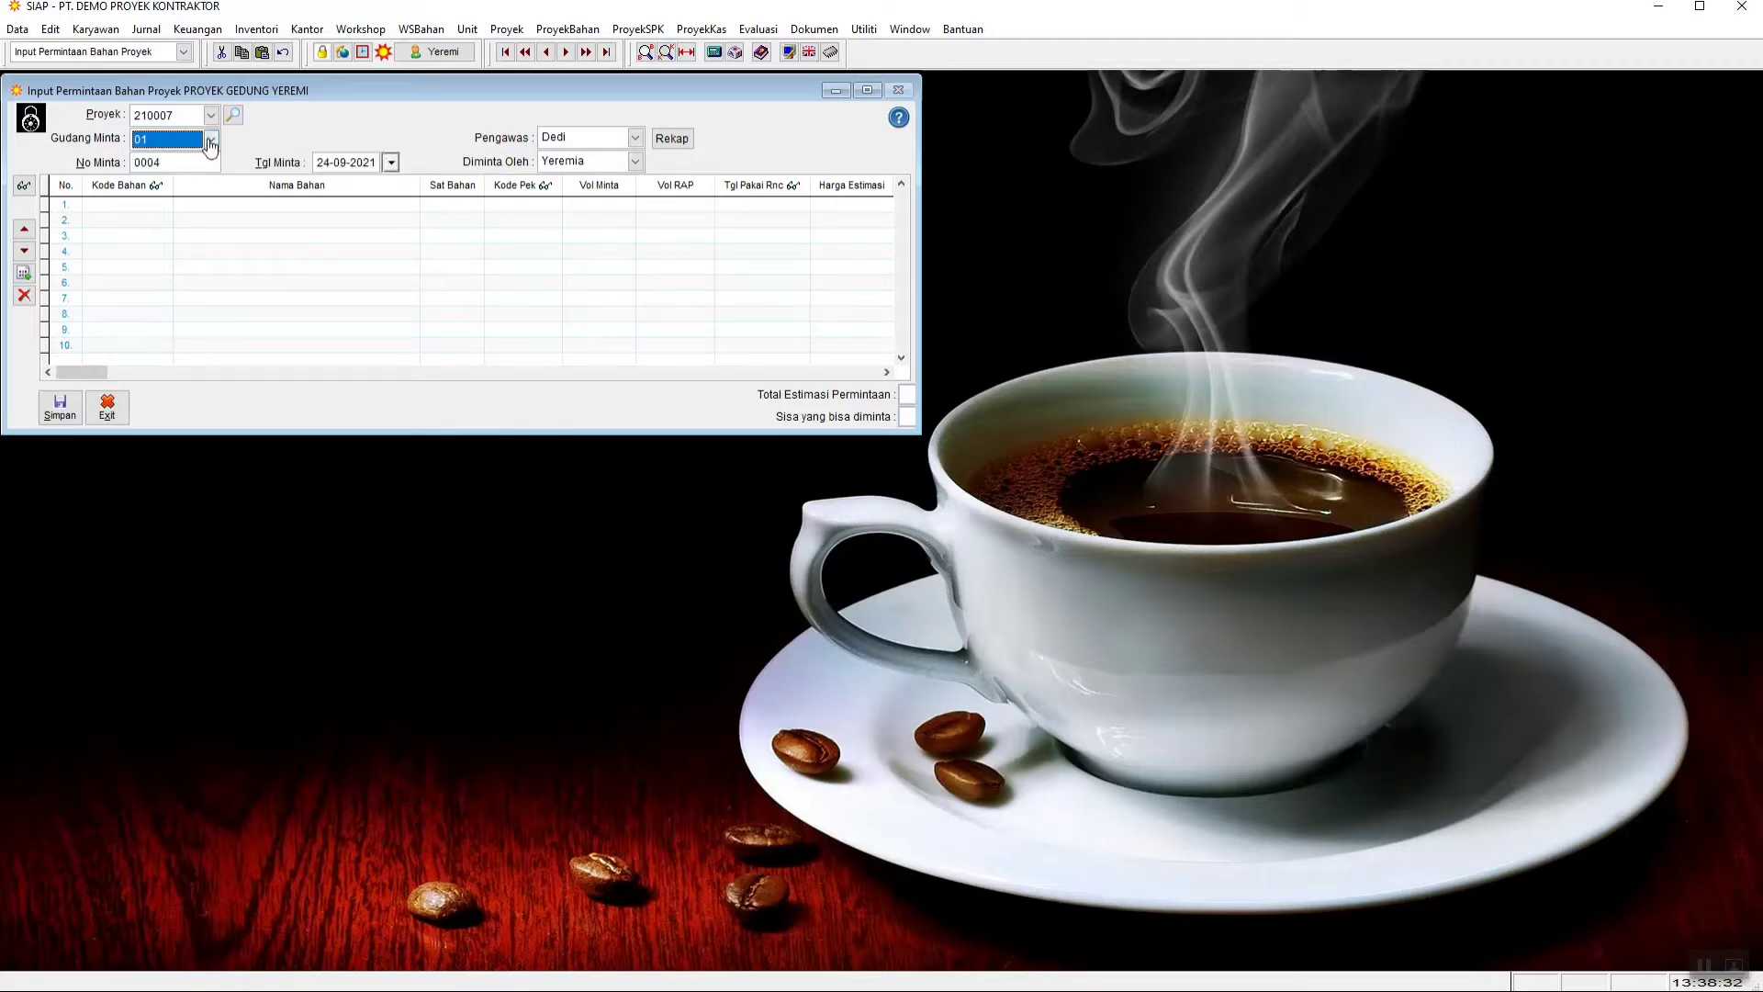
click(201, 158)
drag(595, 137, 530, 137)
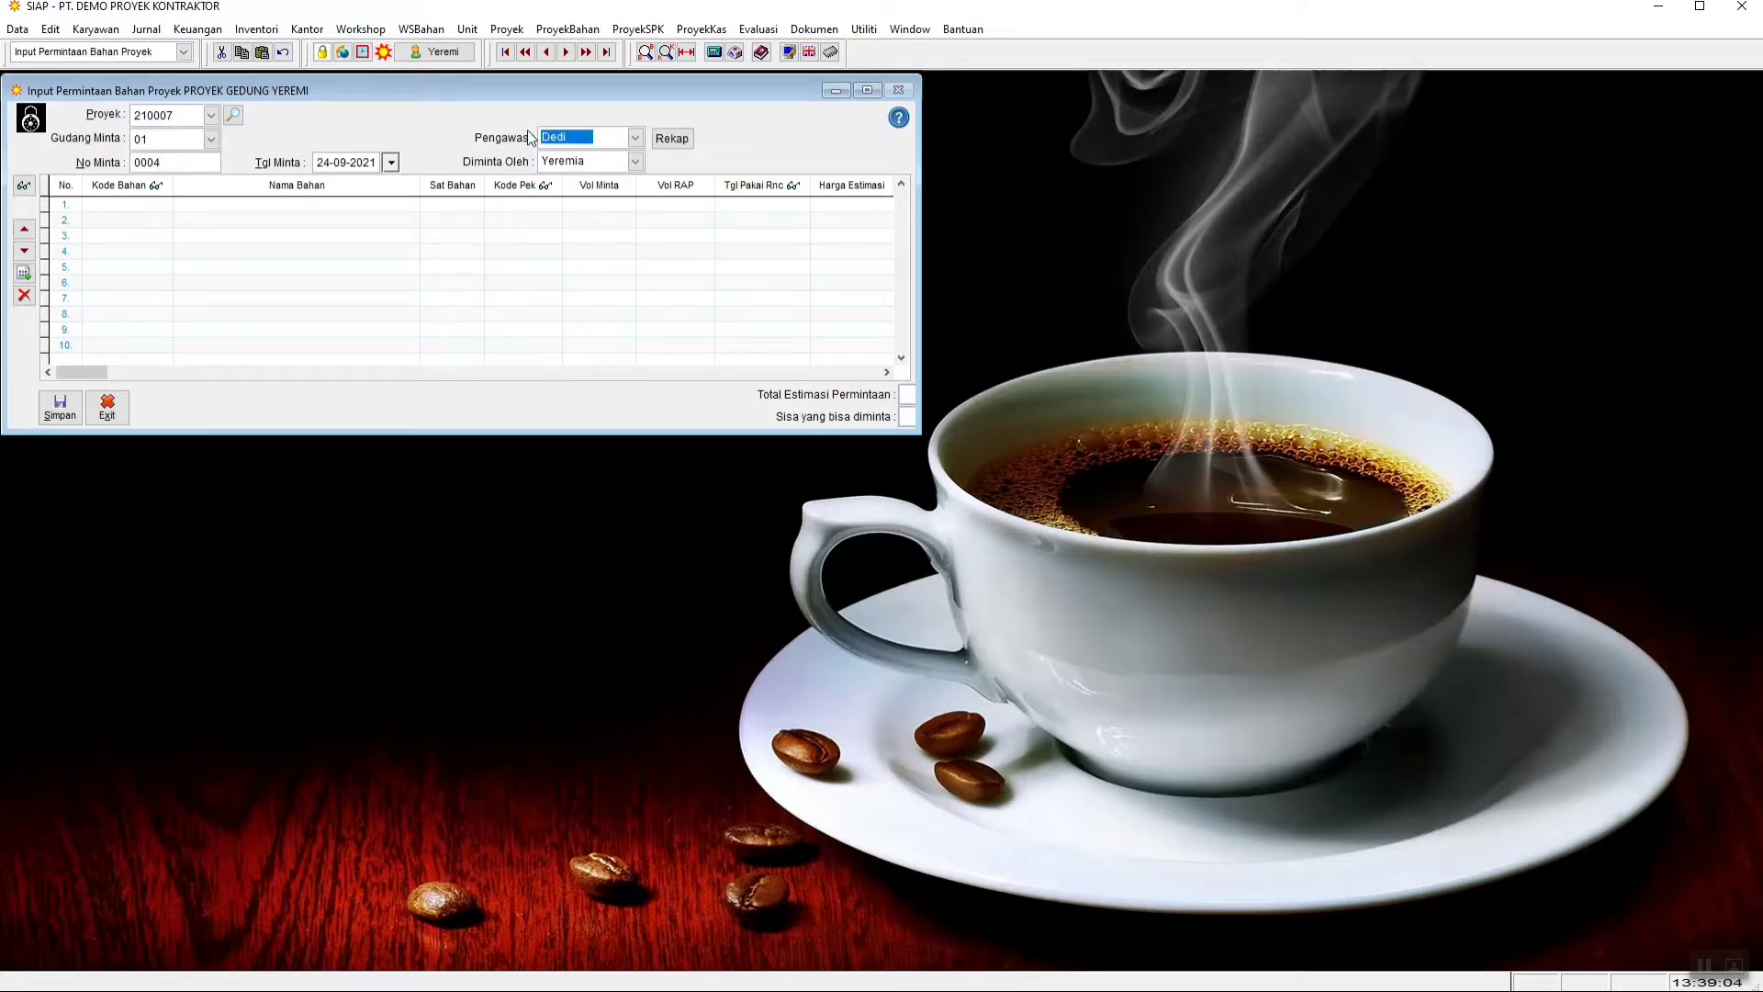
text(Dedi)
click(22, 187)
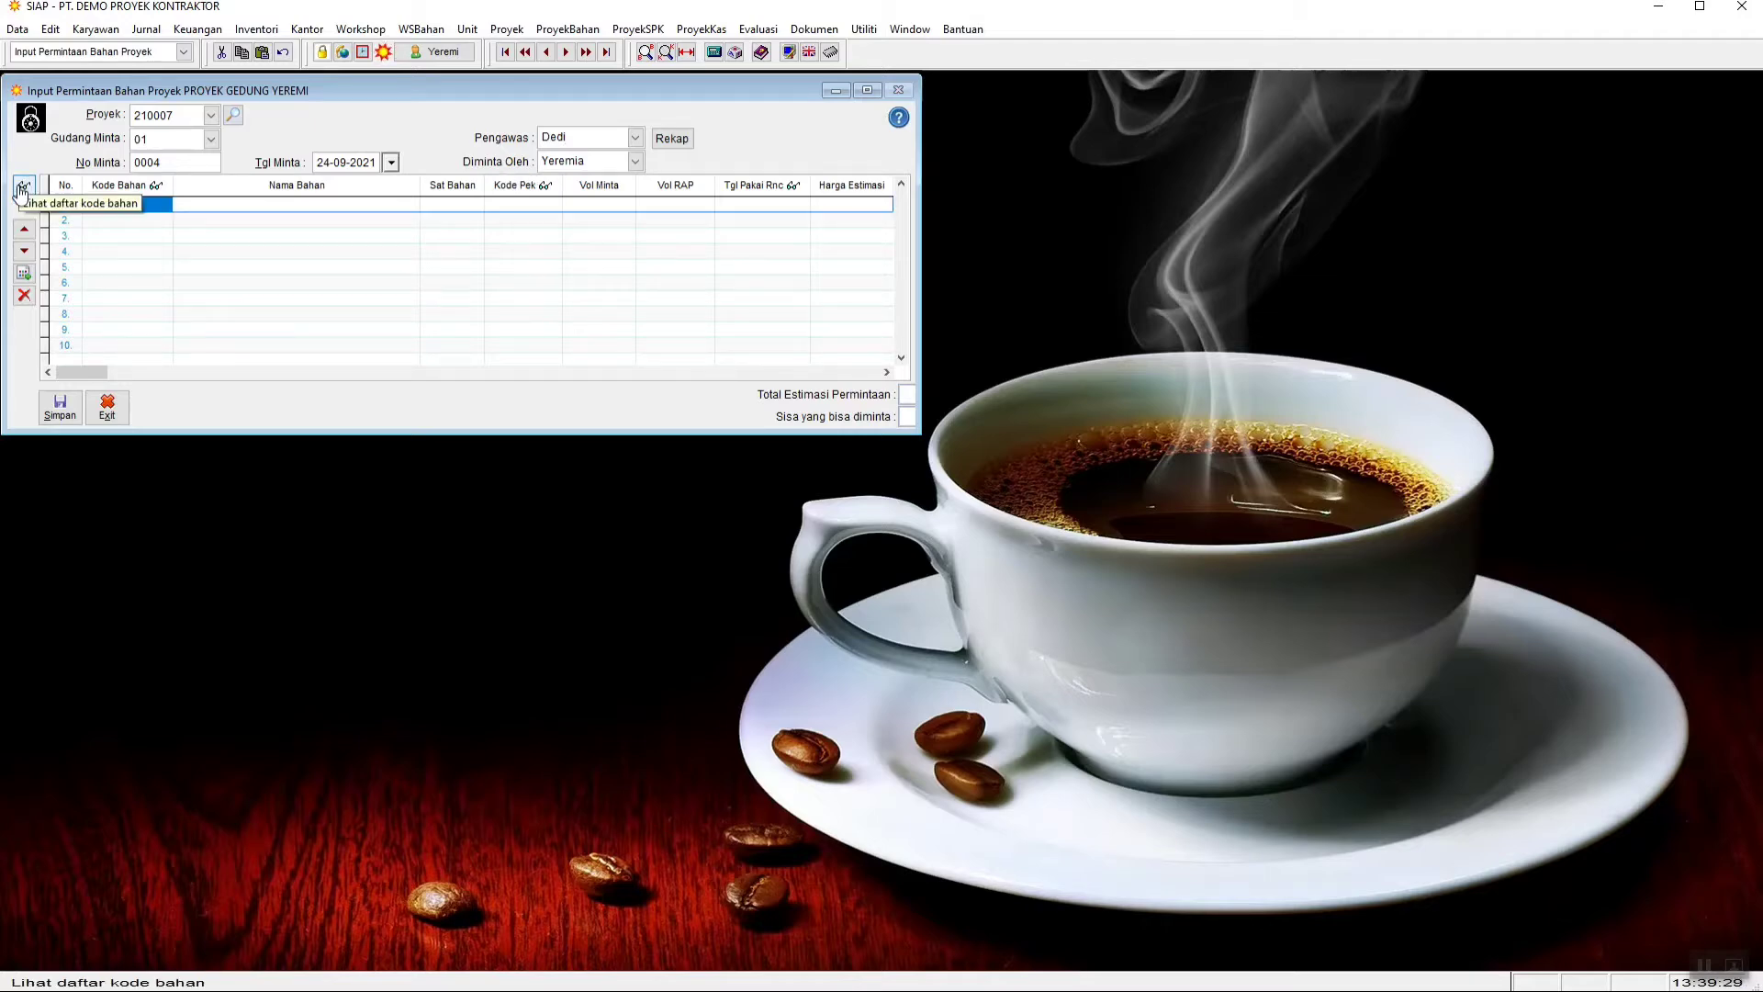
click(22, 189)
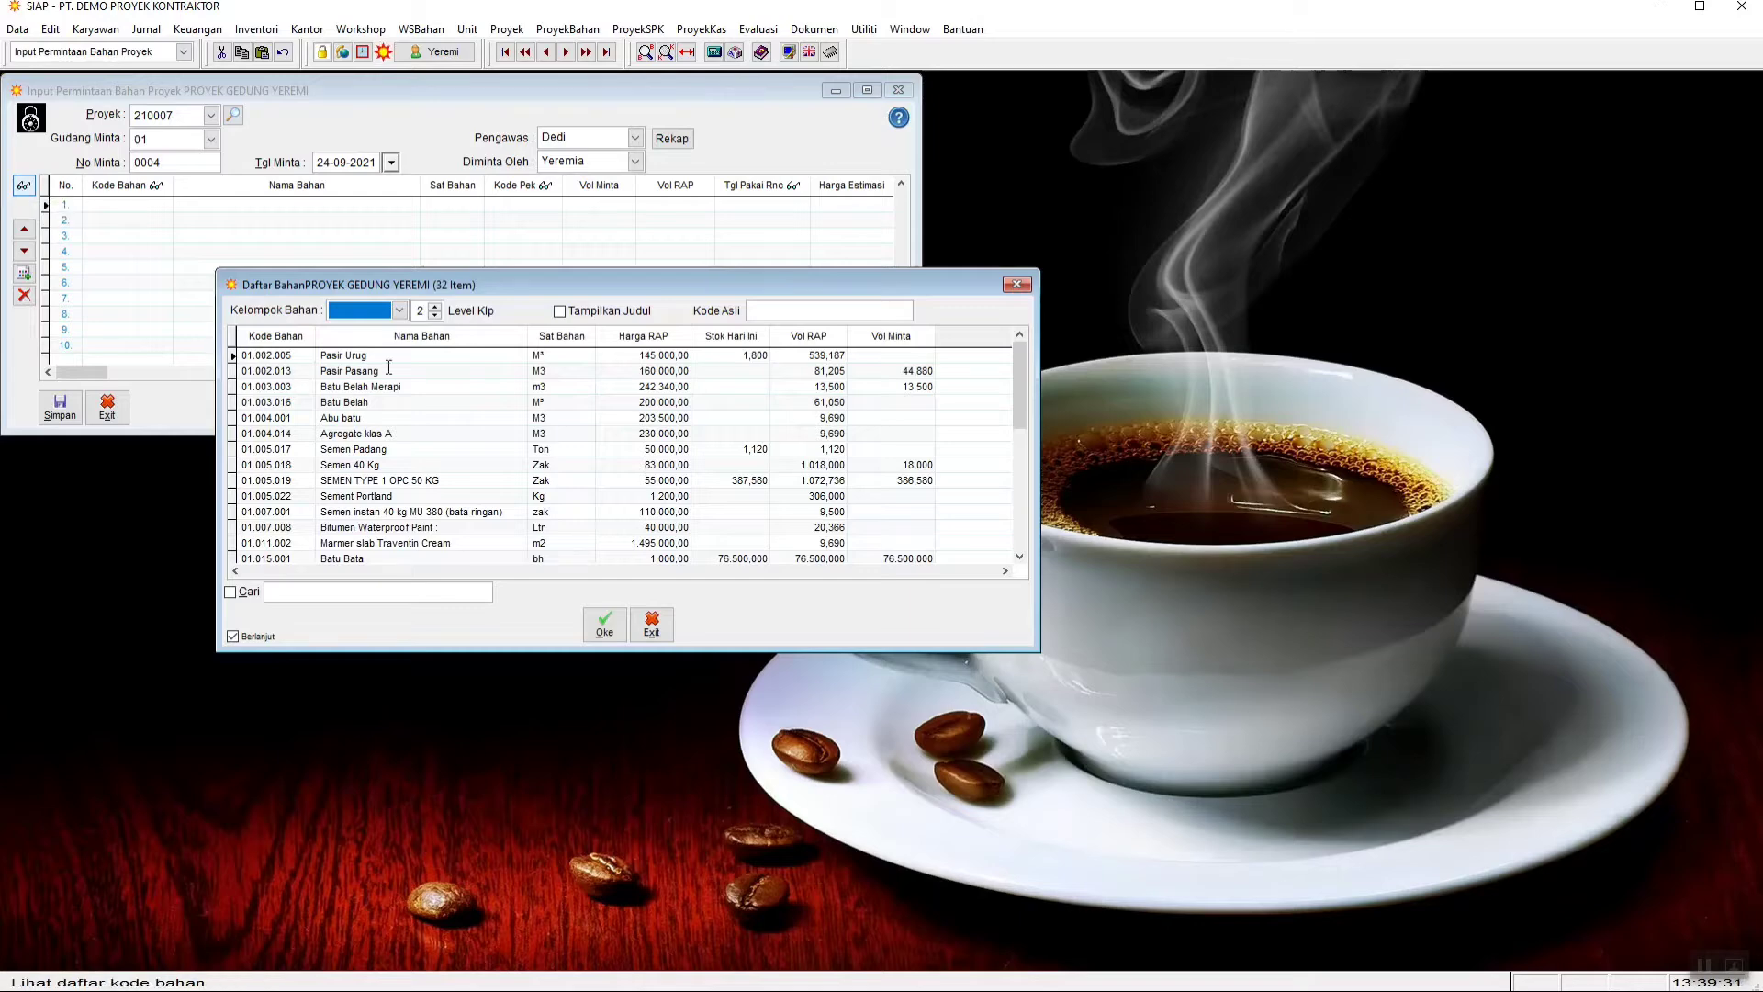
click(651, 624)
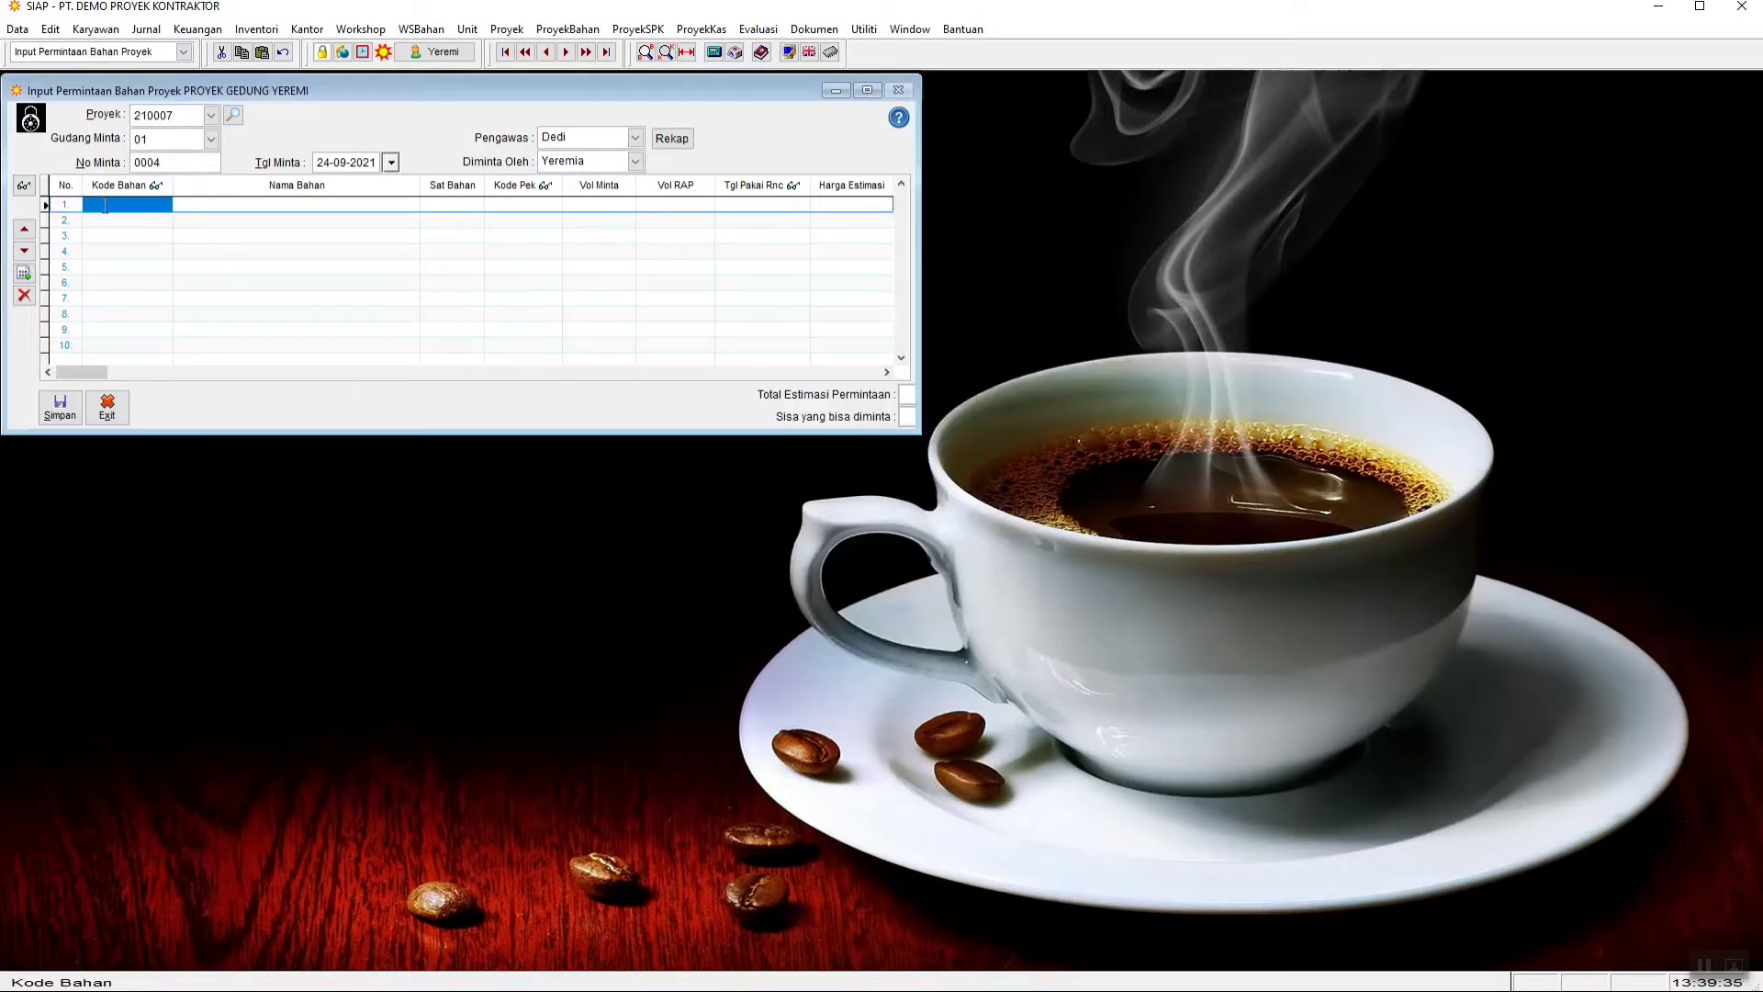
double_click(112, 210)
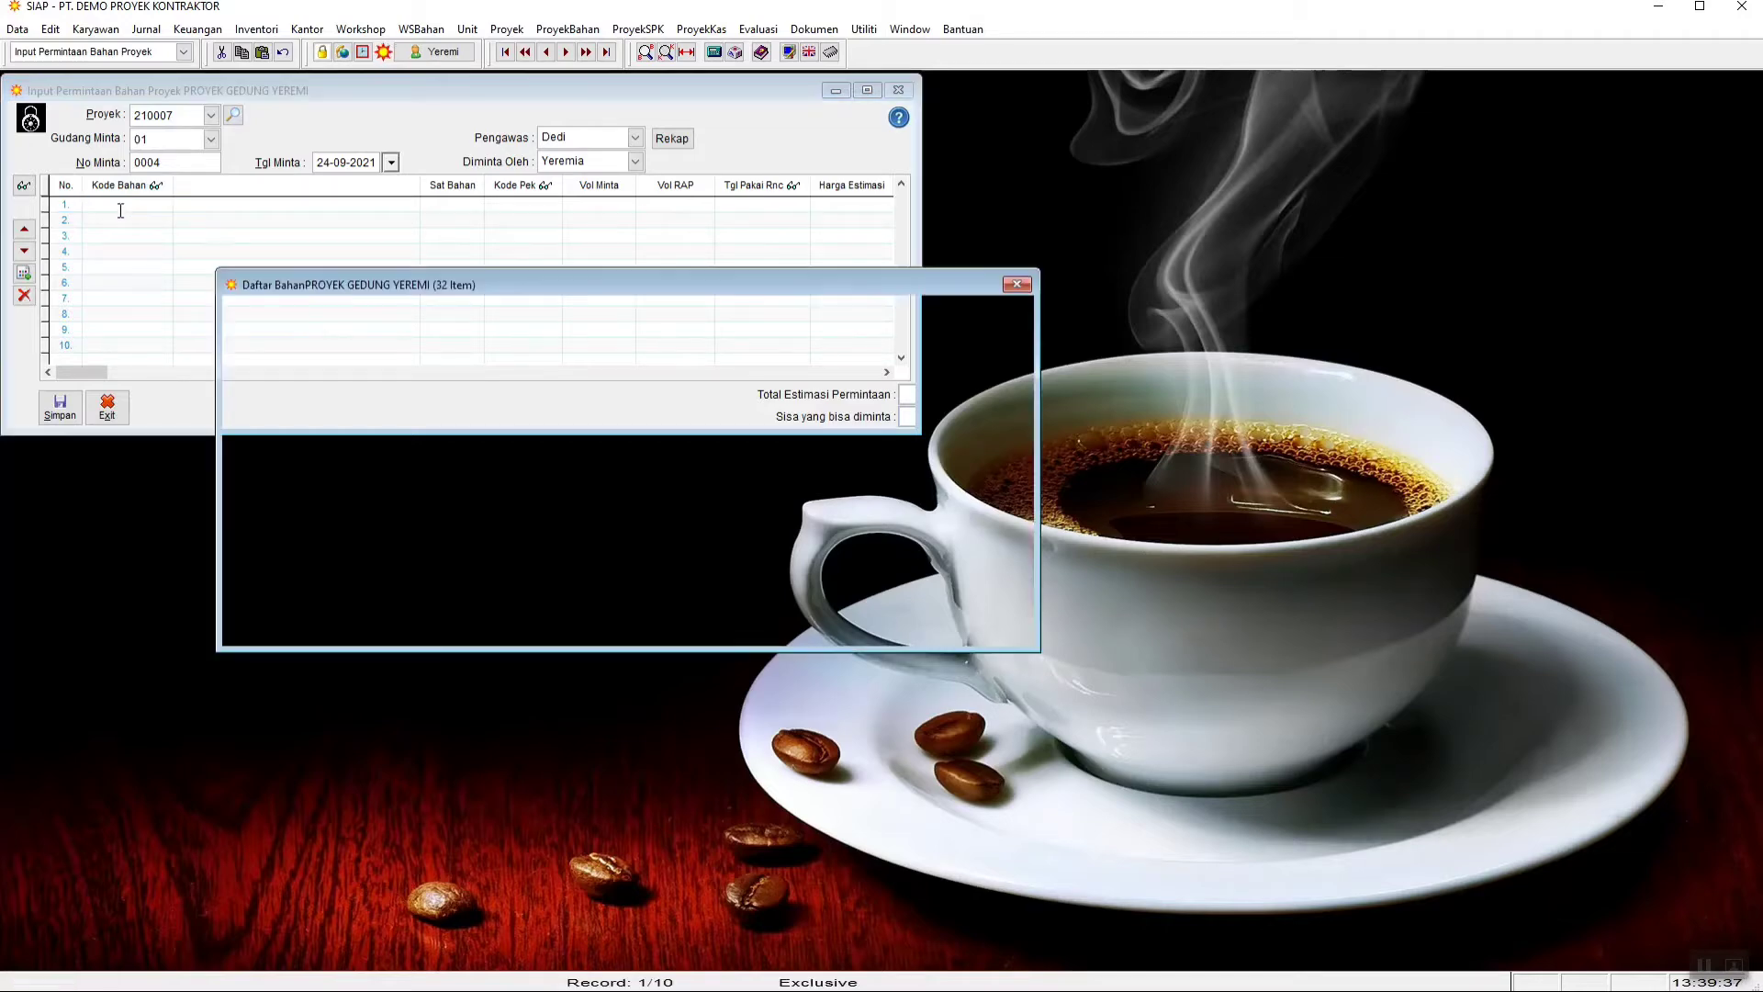
click(650, 624)
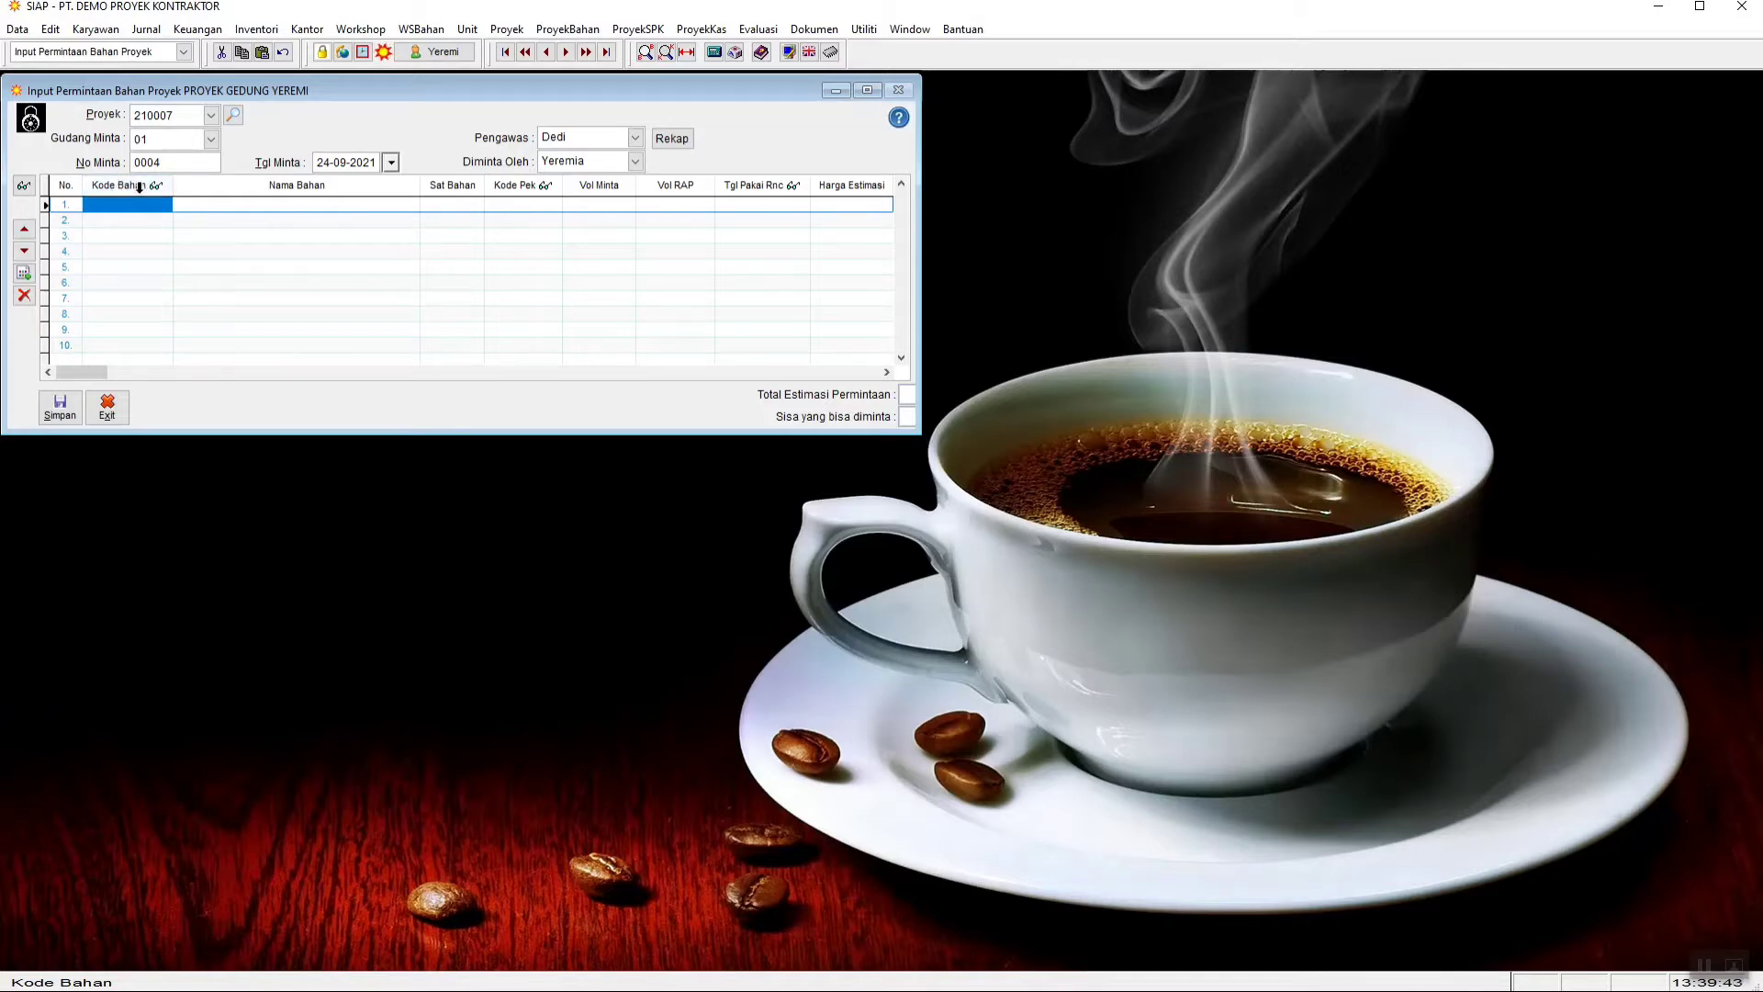
Step: Search the project's material list for "pasang" and add Pasir Pasang (01.002.013) as the first requested item
click(140, 187)
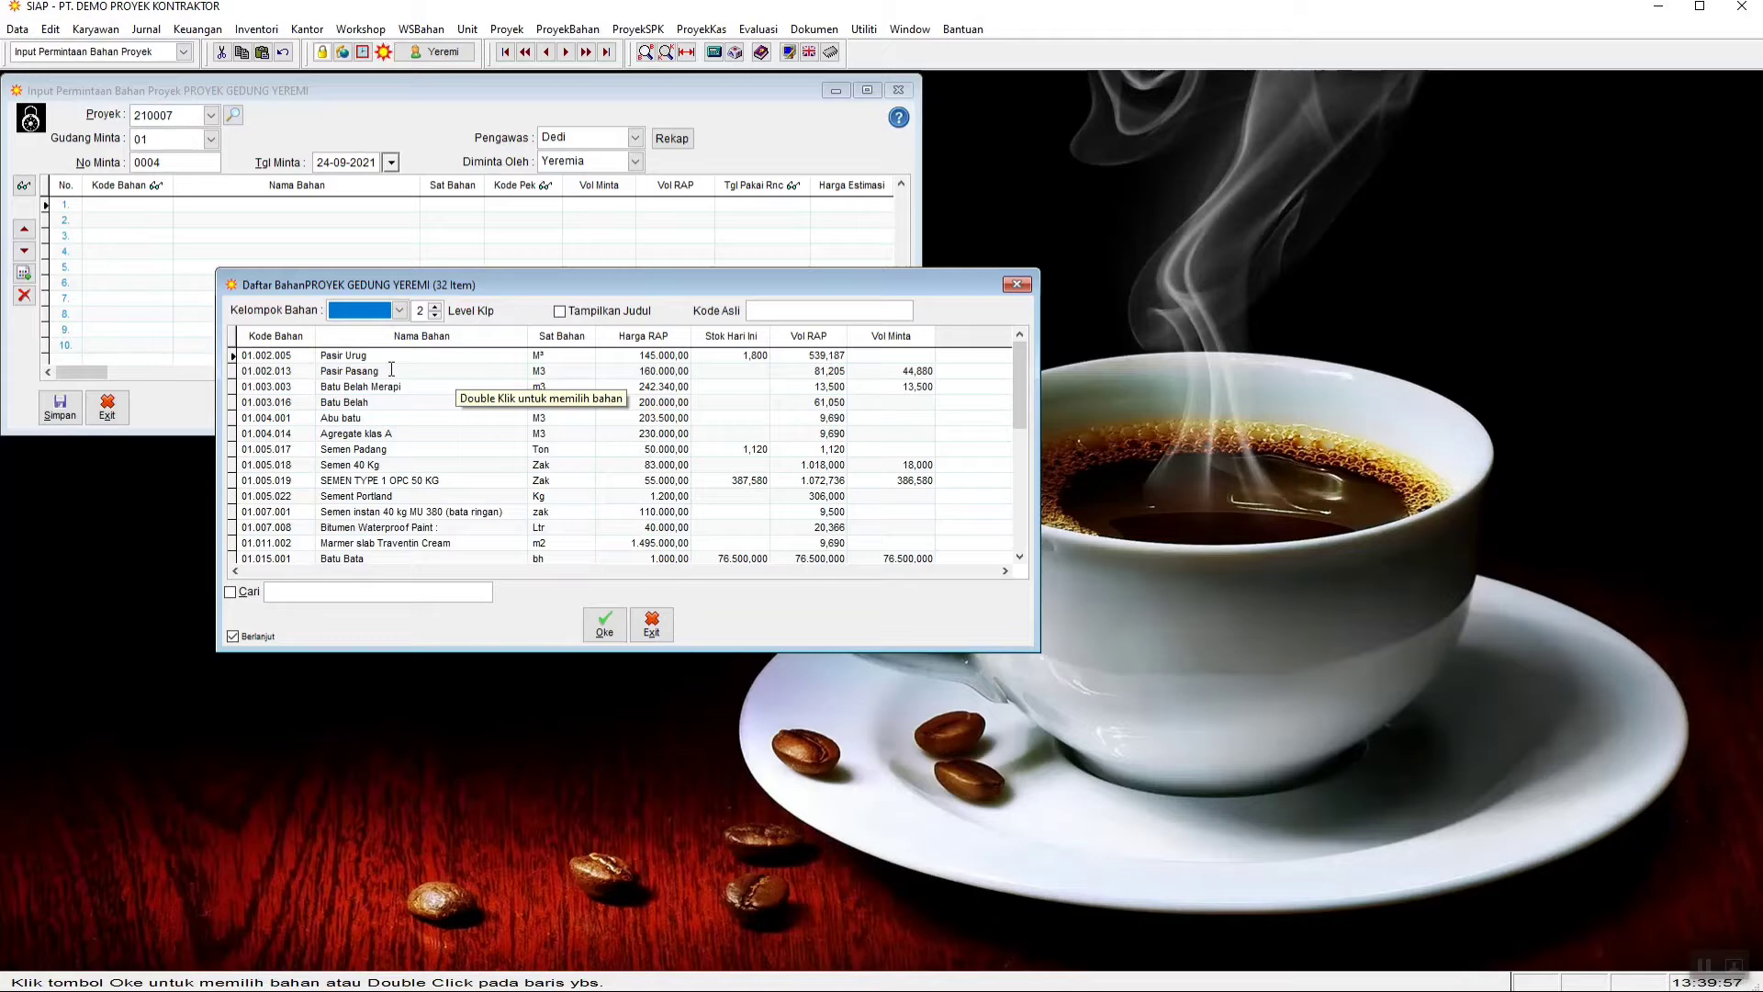
click(359, 595)
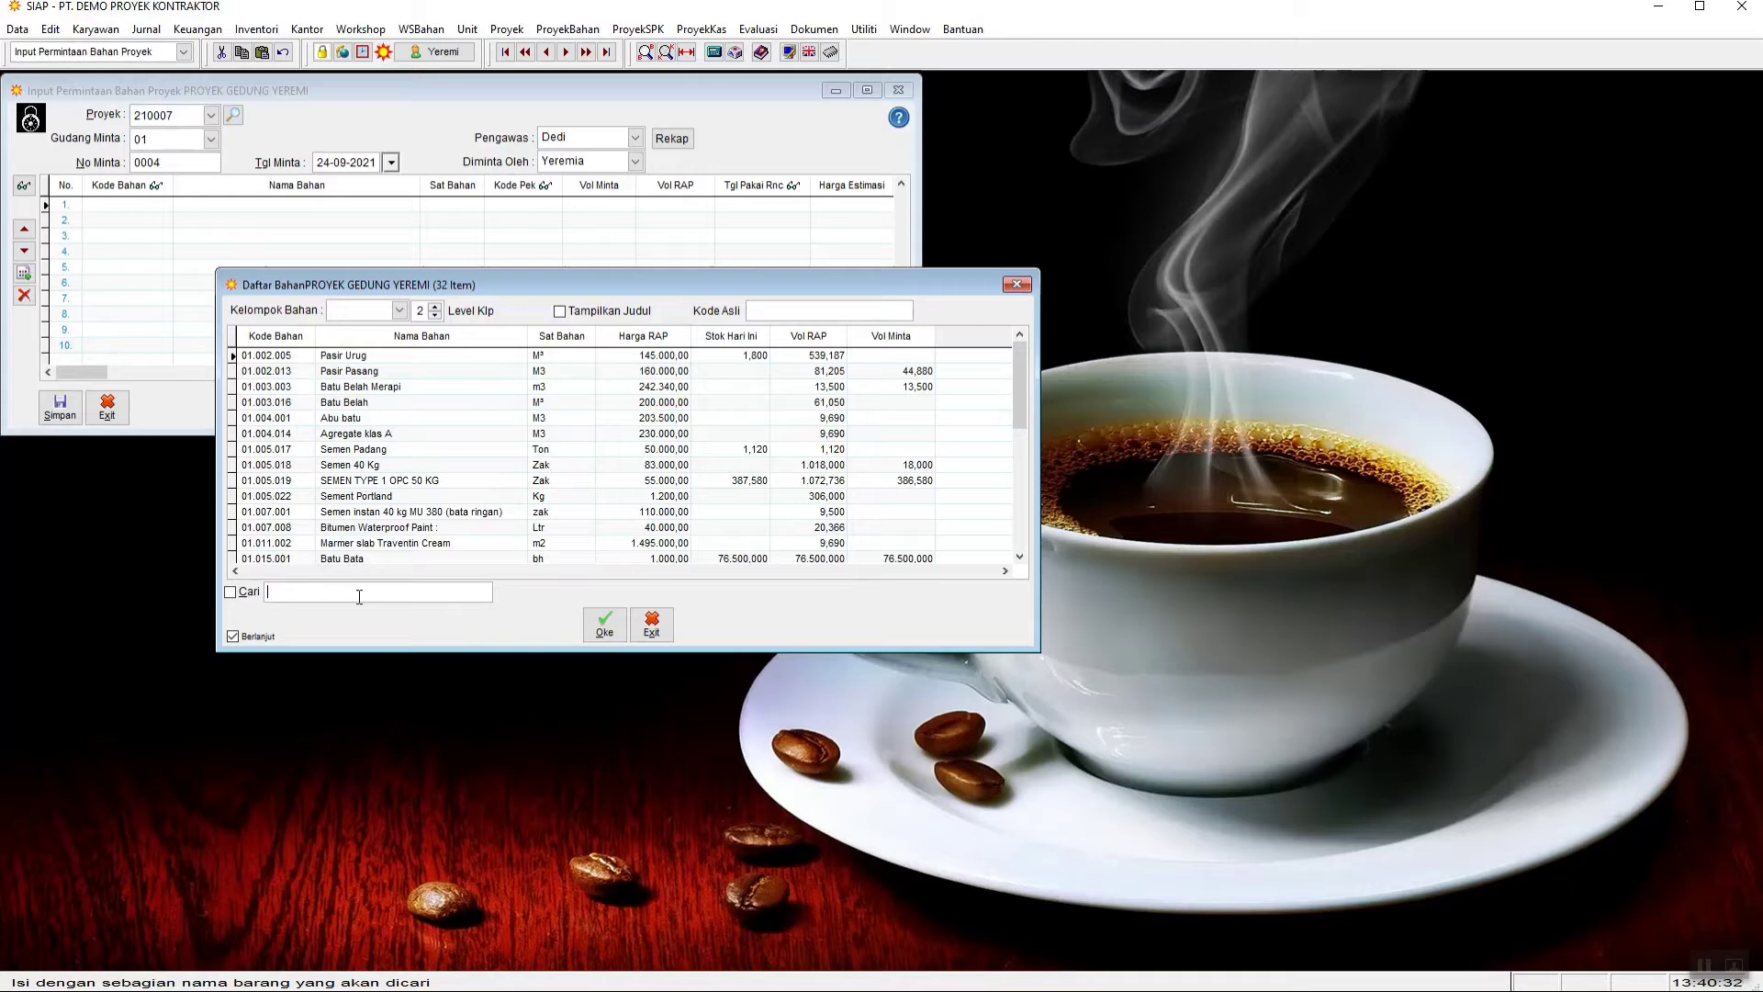
text(pasang)
key(Return)
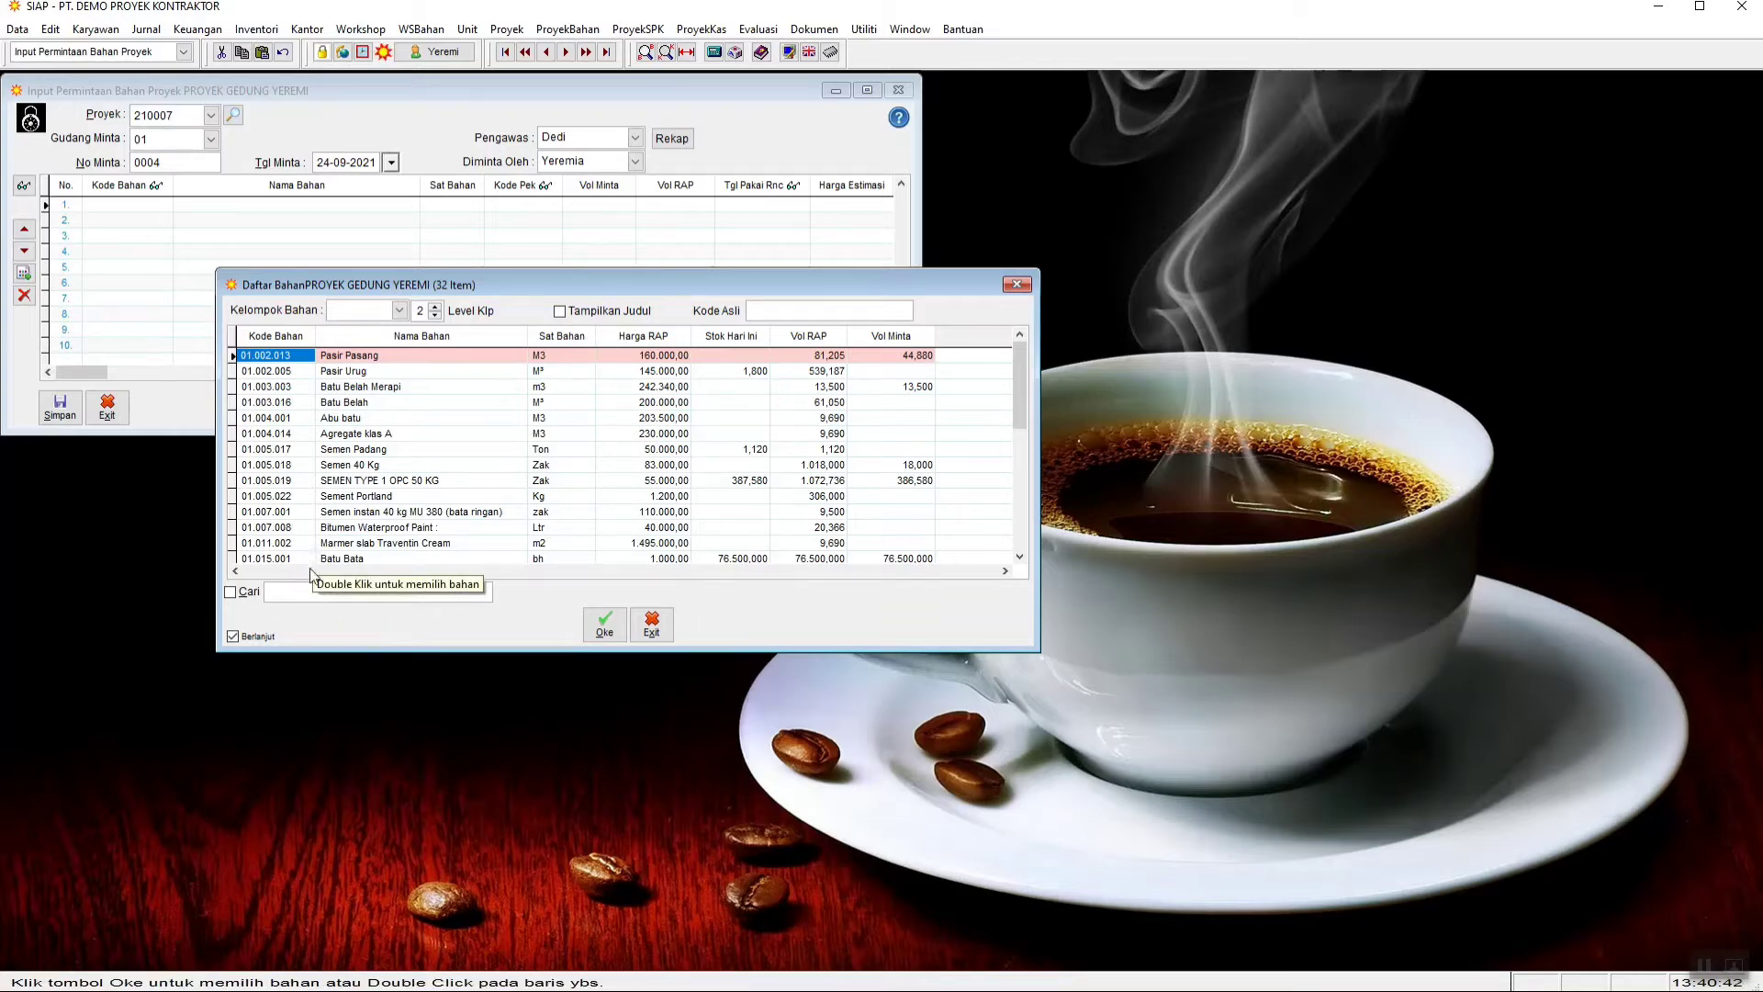
double_click(367, 357)
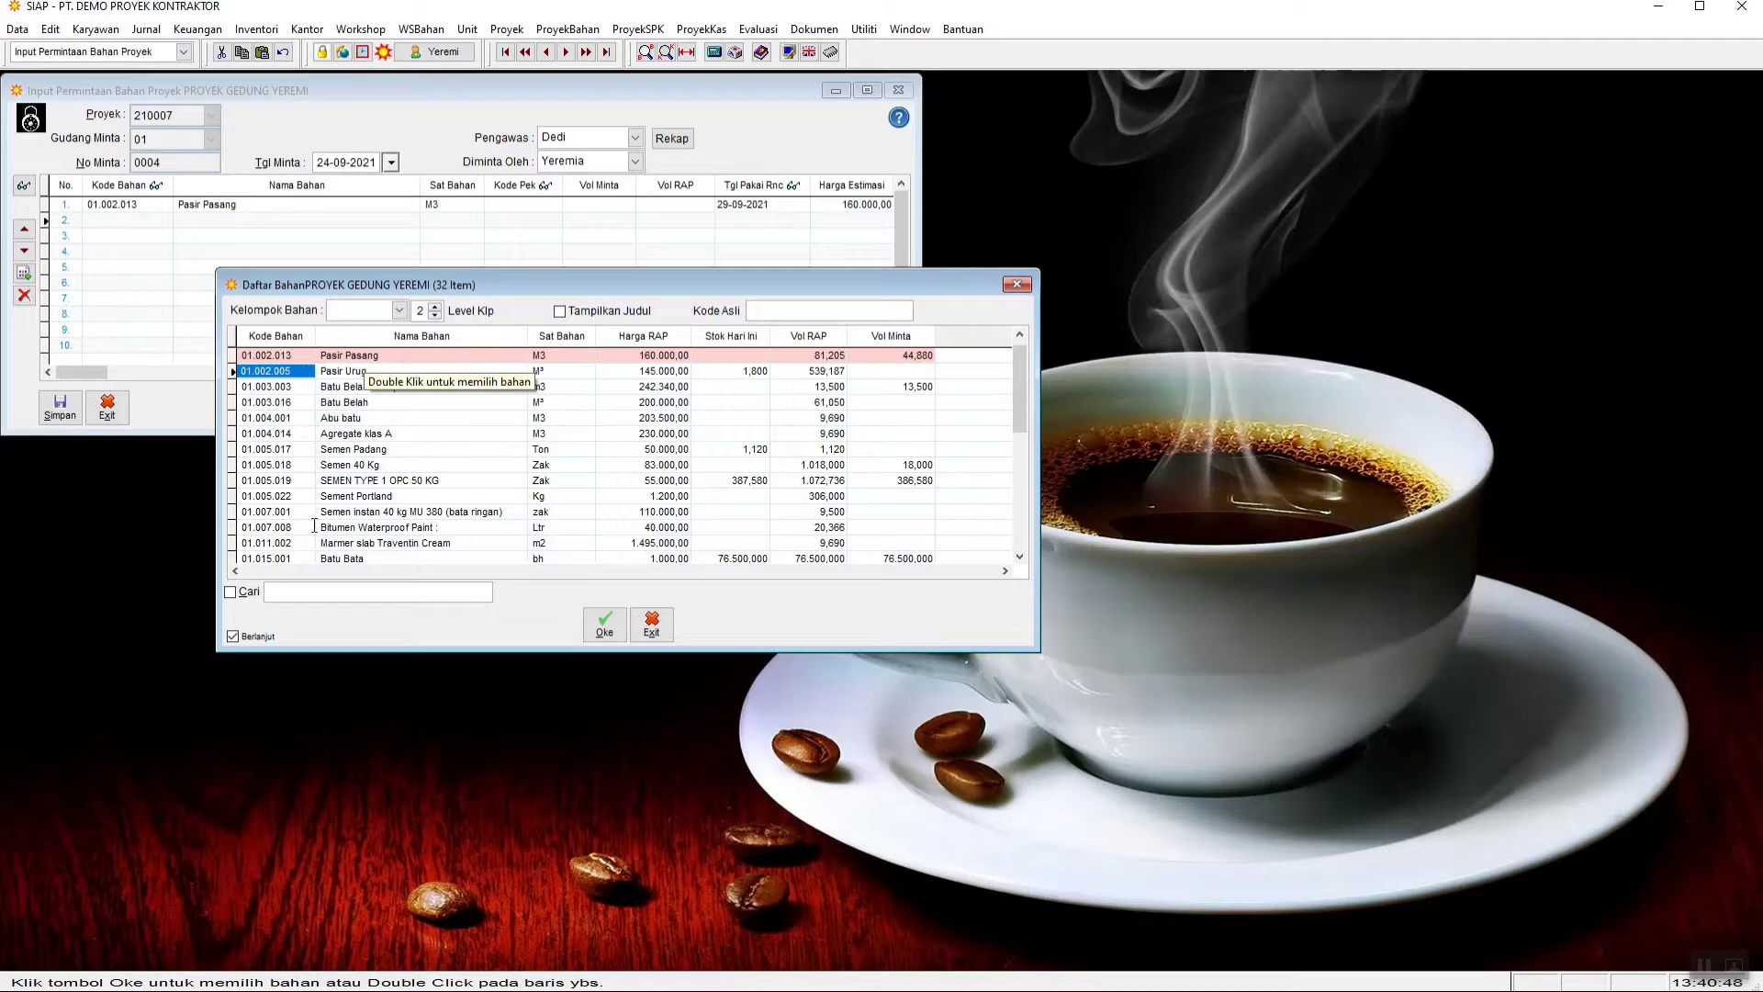
Step: Add SEMEN TYPE 1 OPC 50 KG (01.005.019) and Batu Belah (01.003.016) to the request from the material list
click(382, 479)
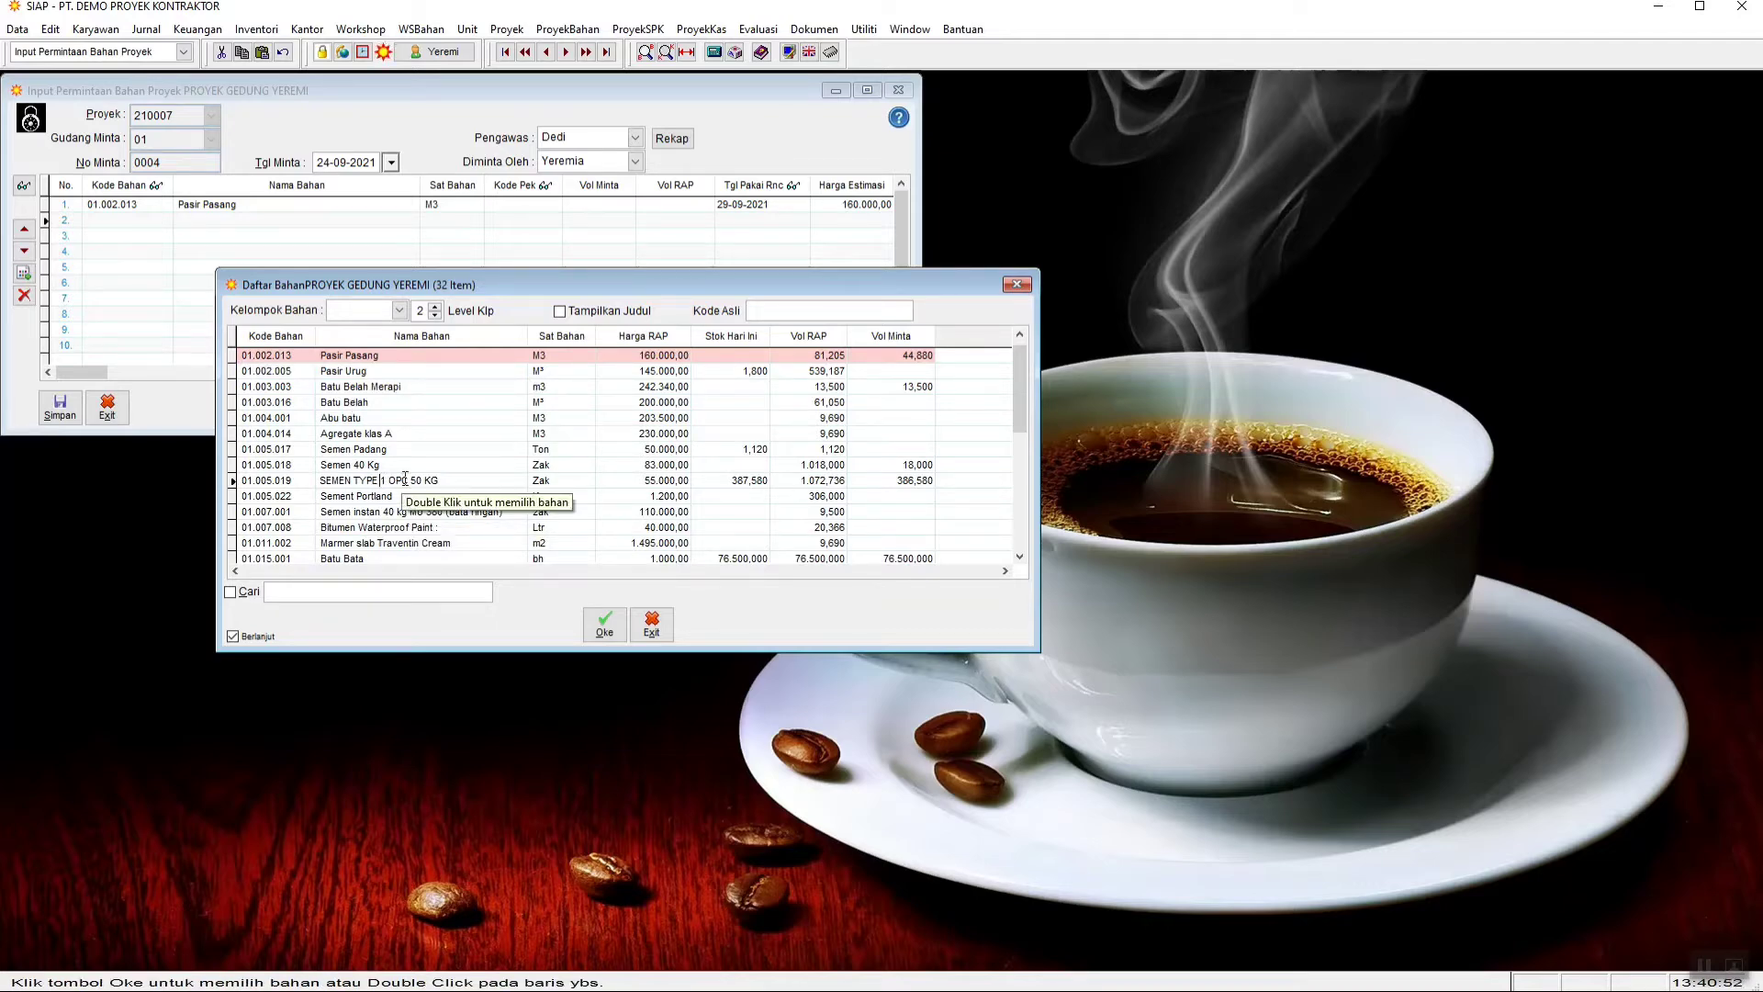
double_click(404, 483)
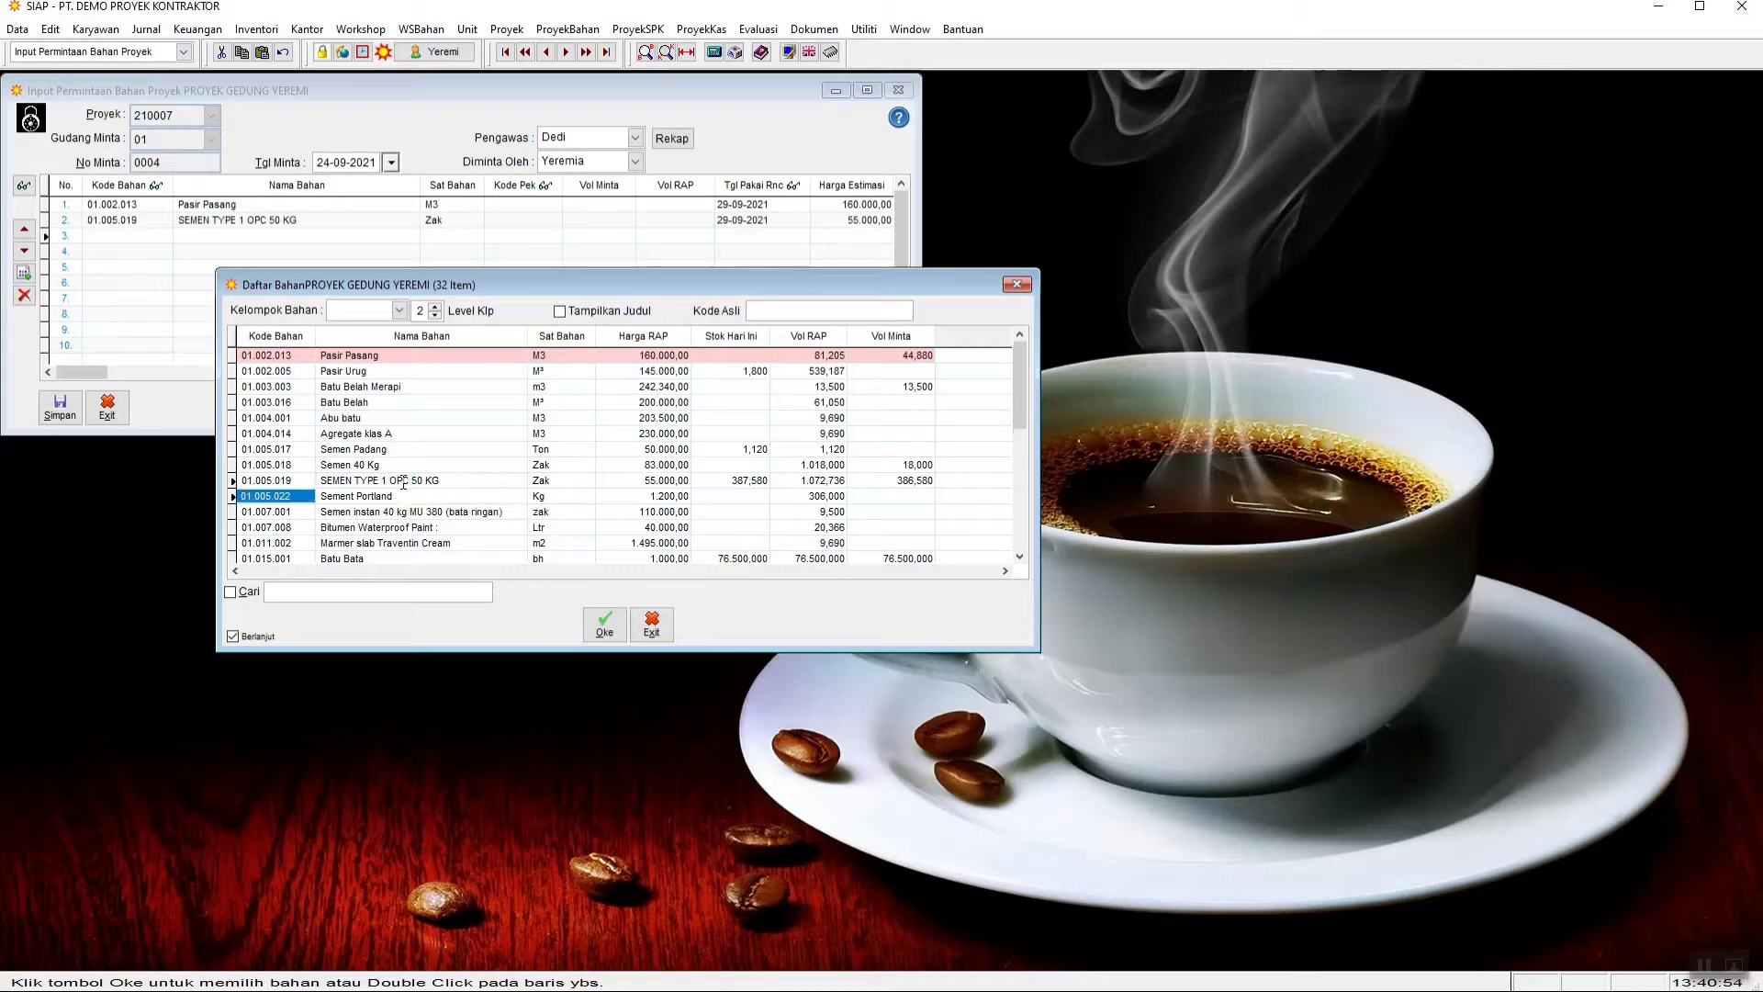
double_click(397, 405)
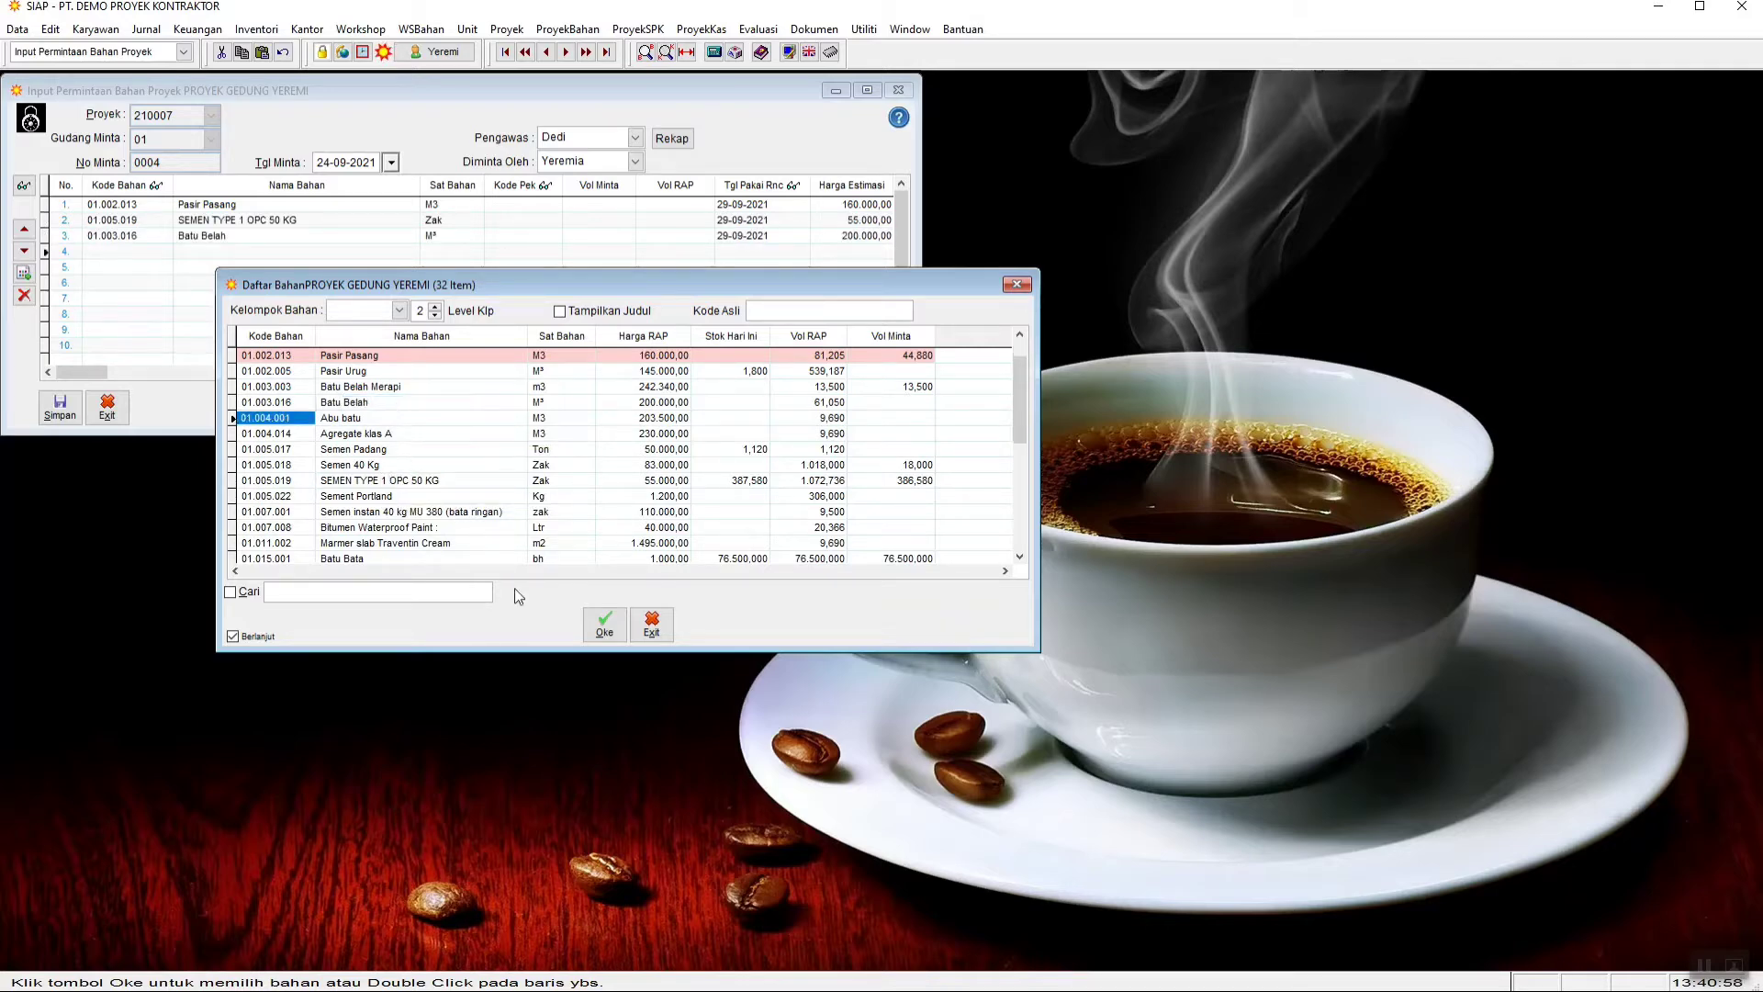
Step: Add Sement Portland as the fourth item with Berlanjut off, and replace it with Semen Padang with Berlanjut back on
click(233, 640)
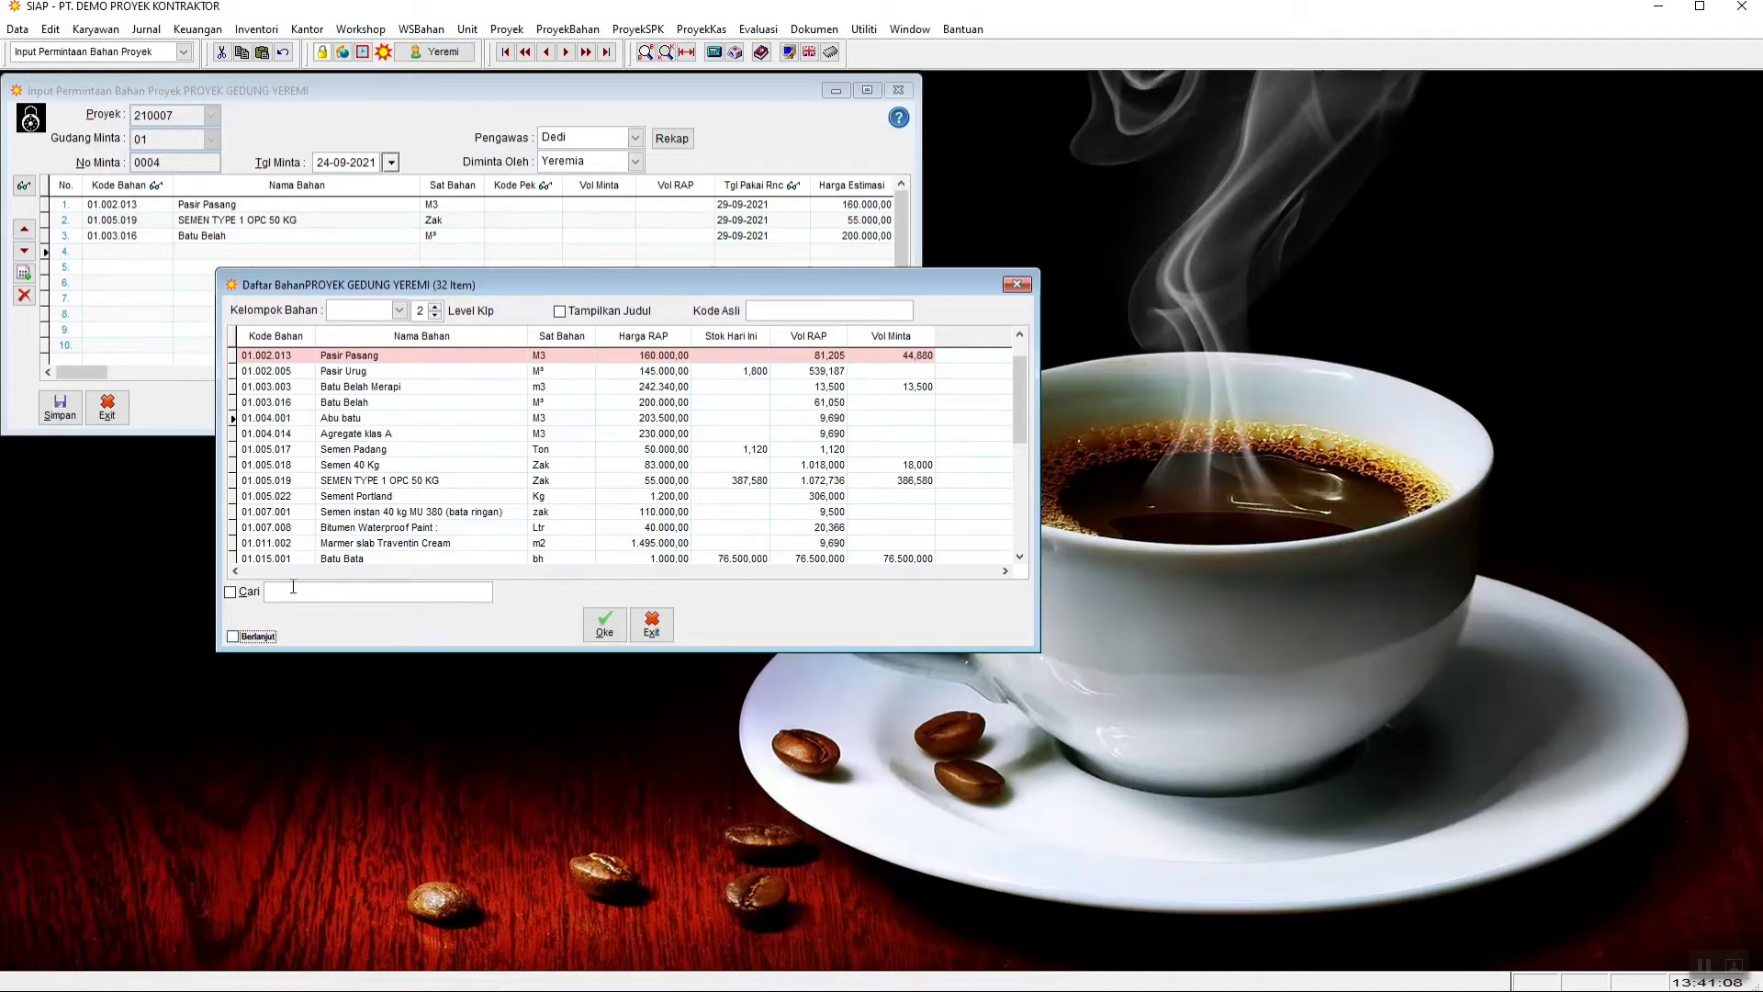
double_click(375, 497)
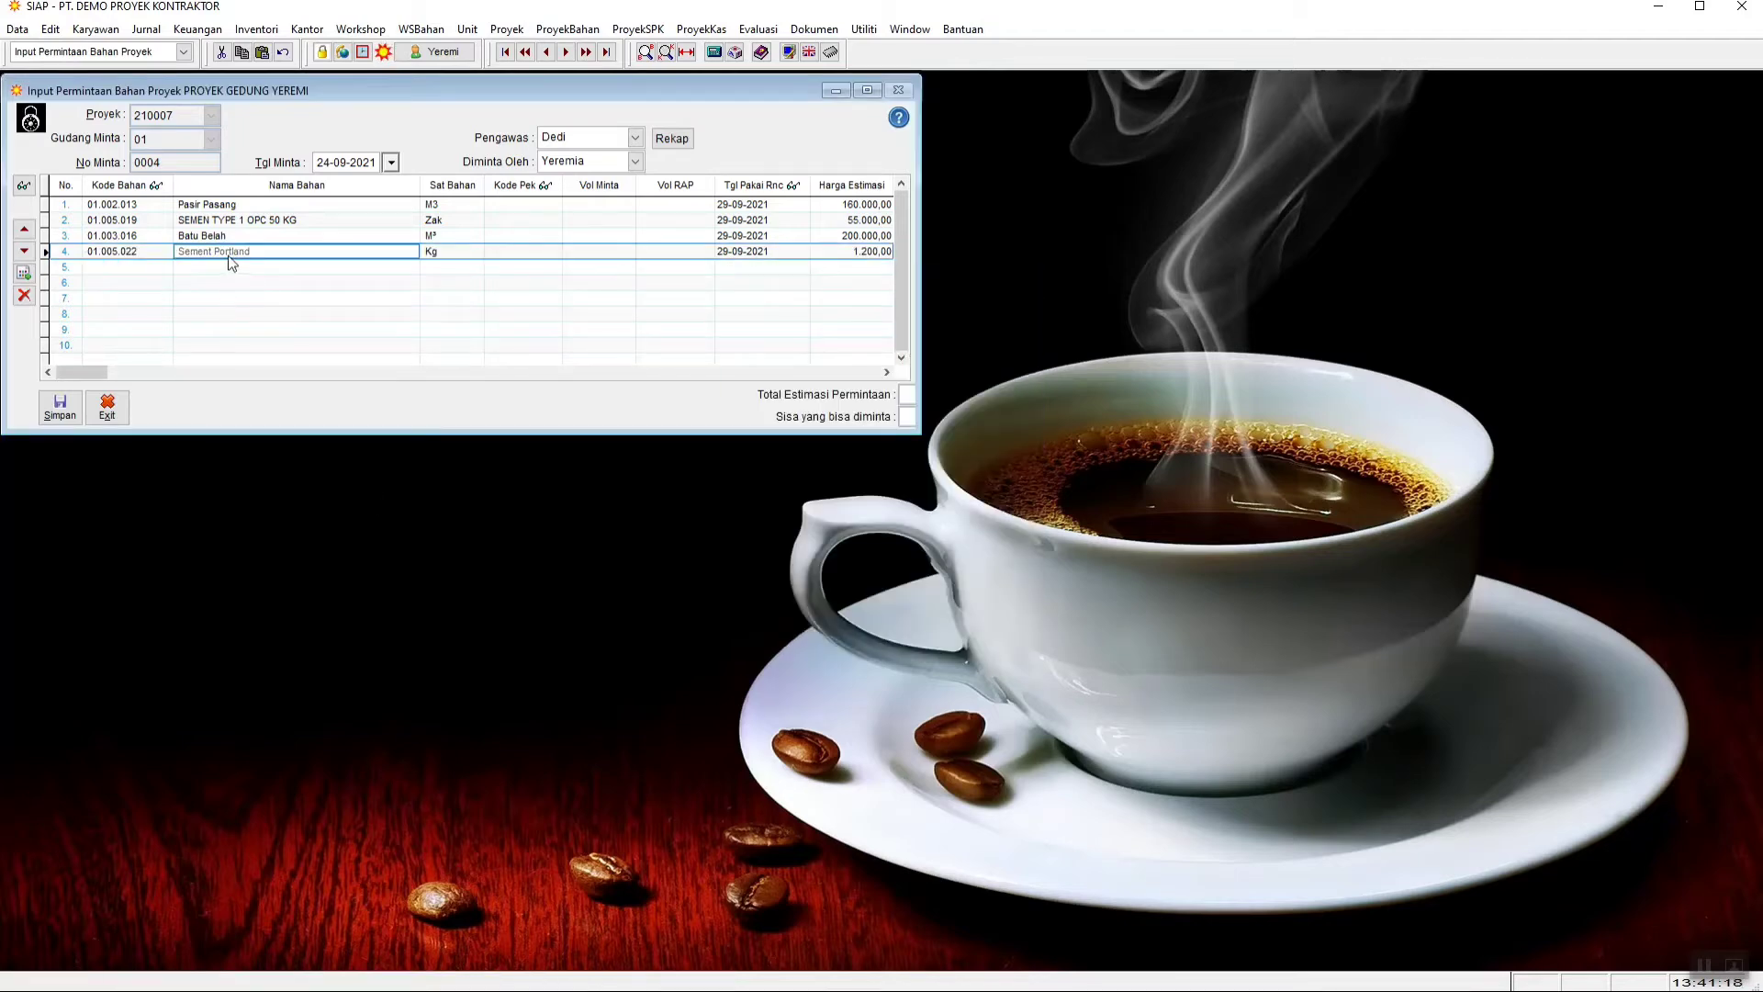
double_click(135, 252)
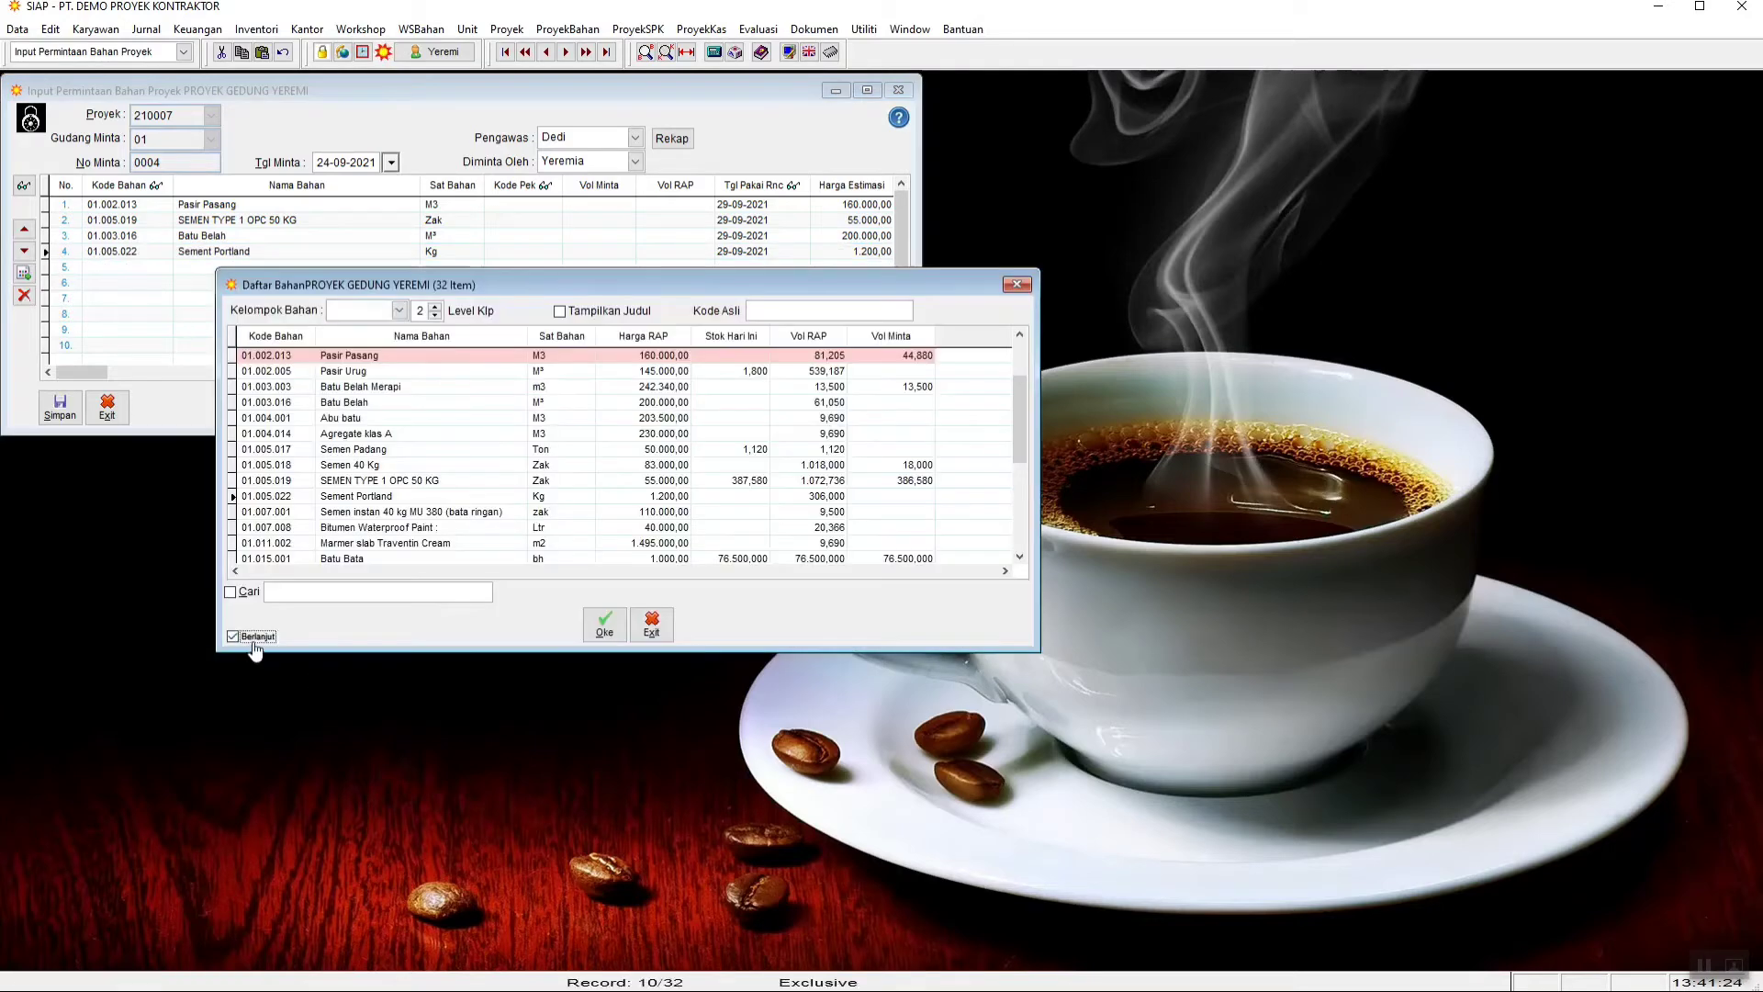
click(256, 636)
double_click(377, 450)
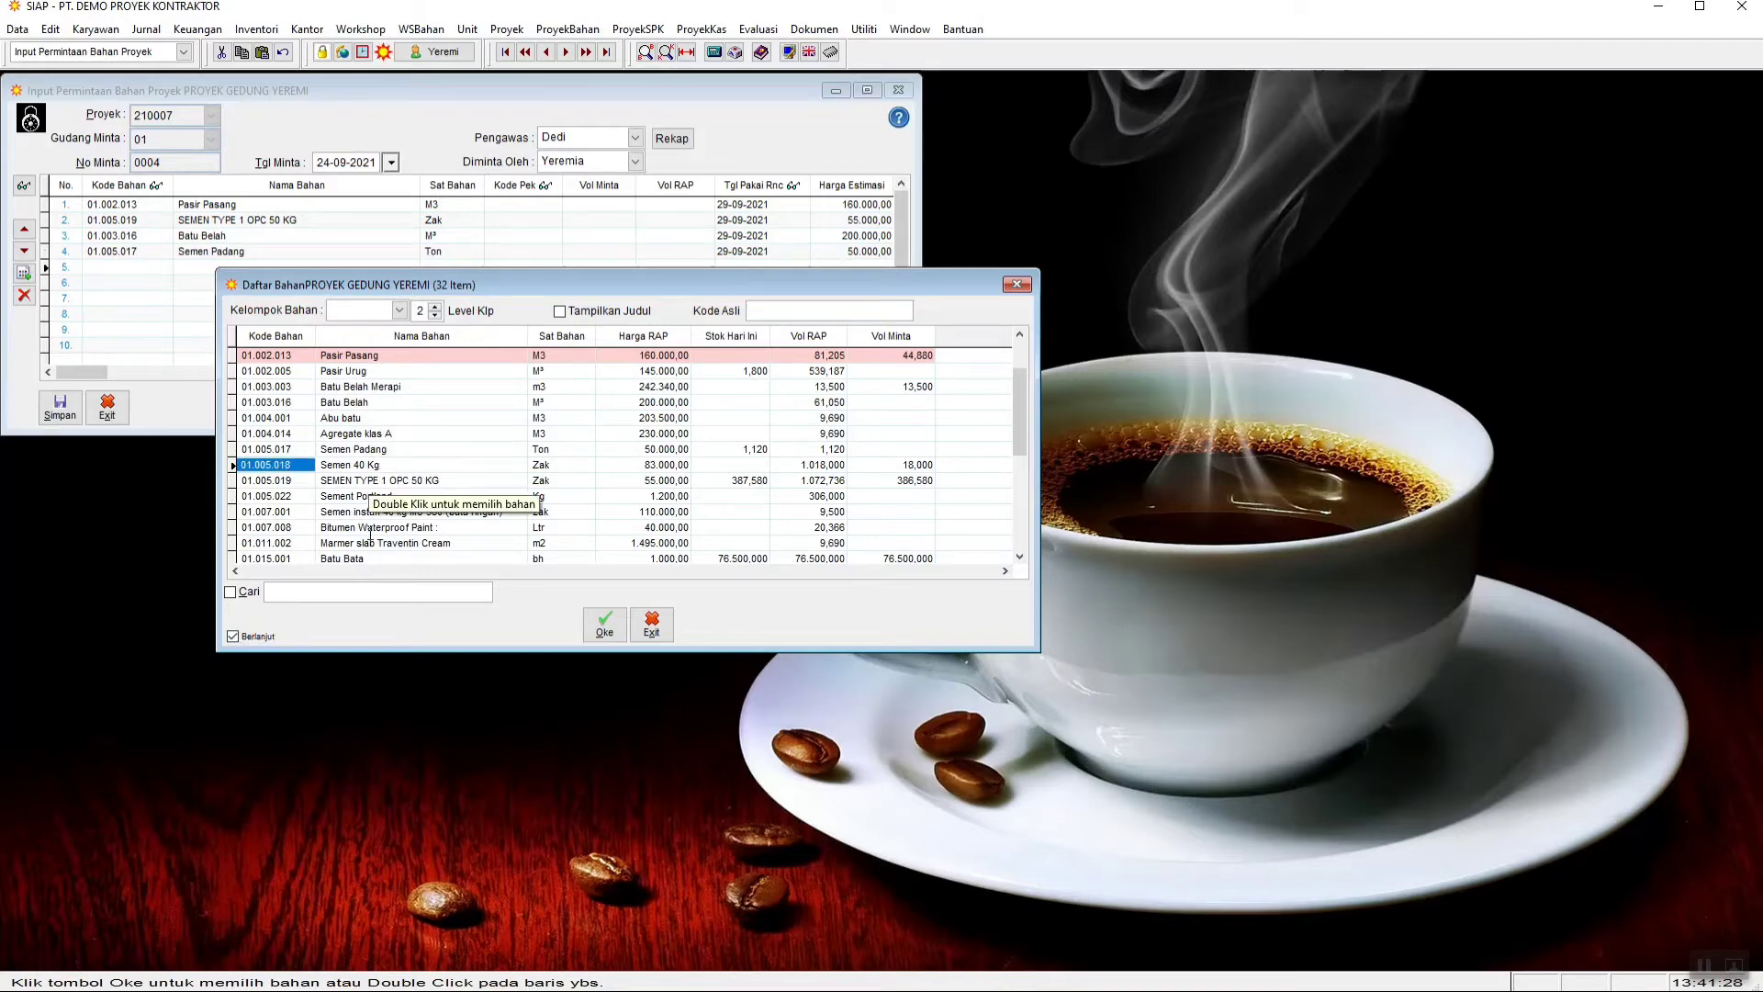
click(651, 624)
Step: Delete the Semen Padang row from the material request
click(190, 253)
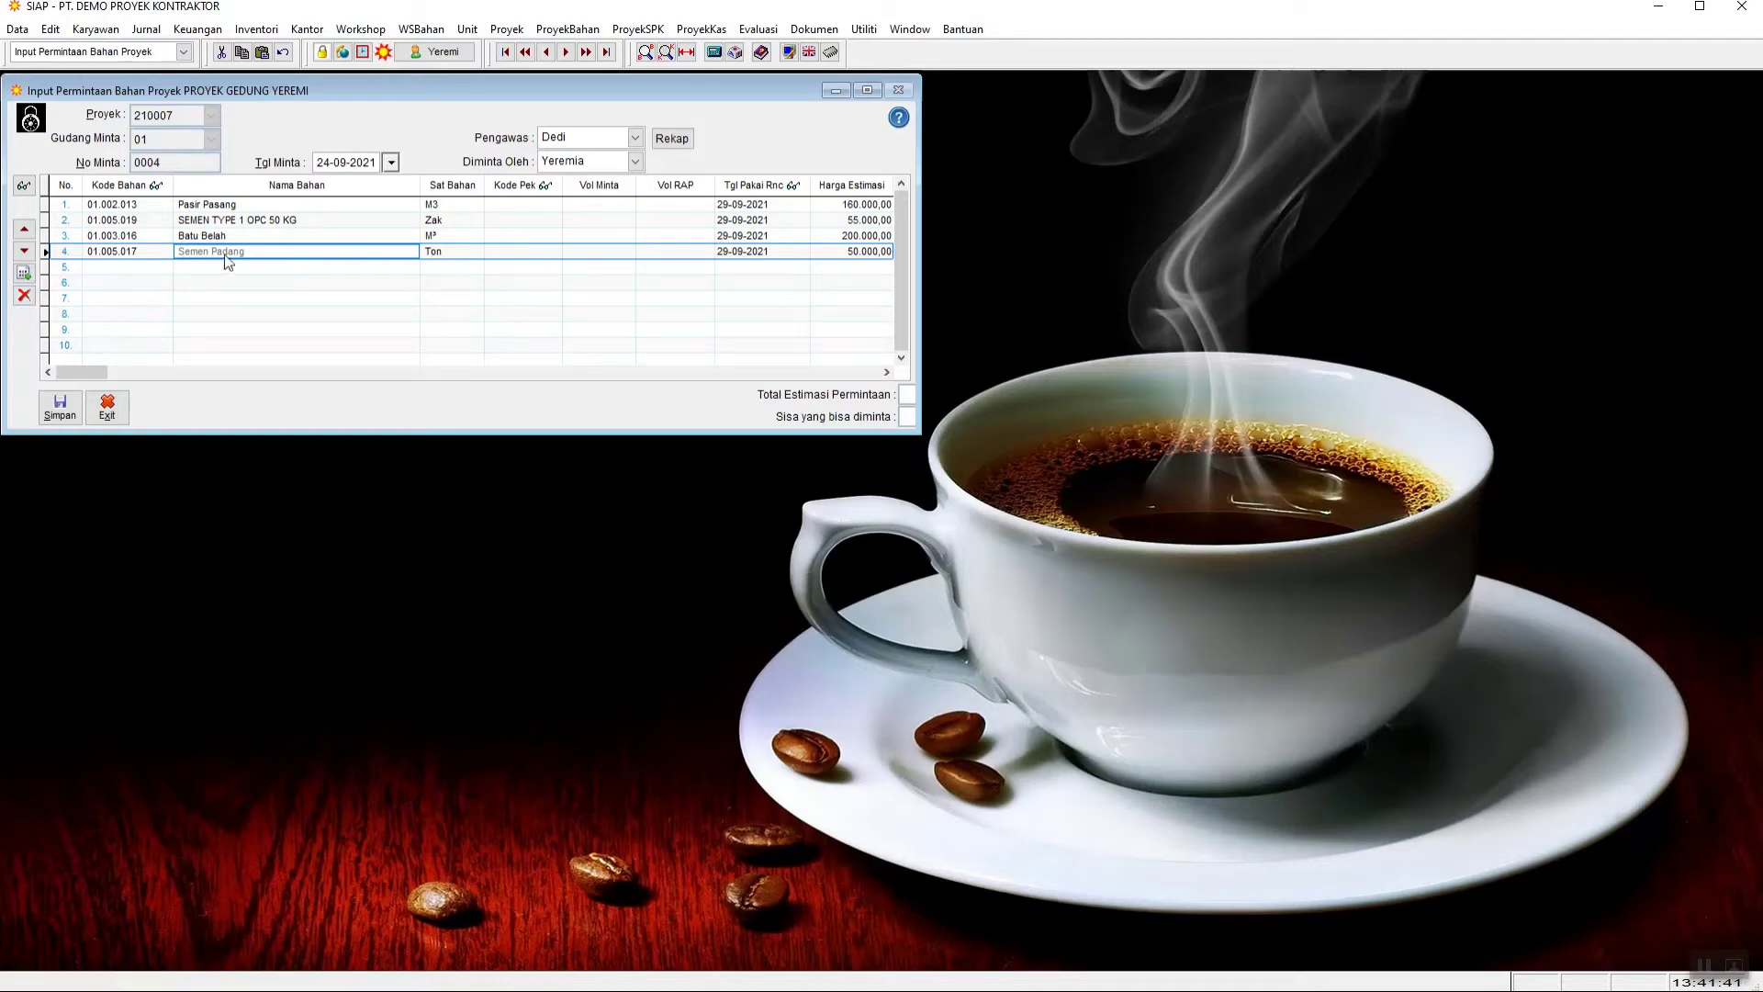
click(22, 303)
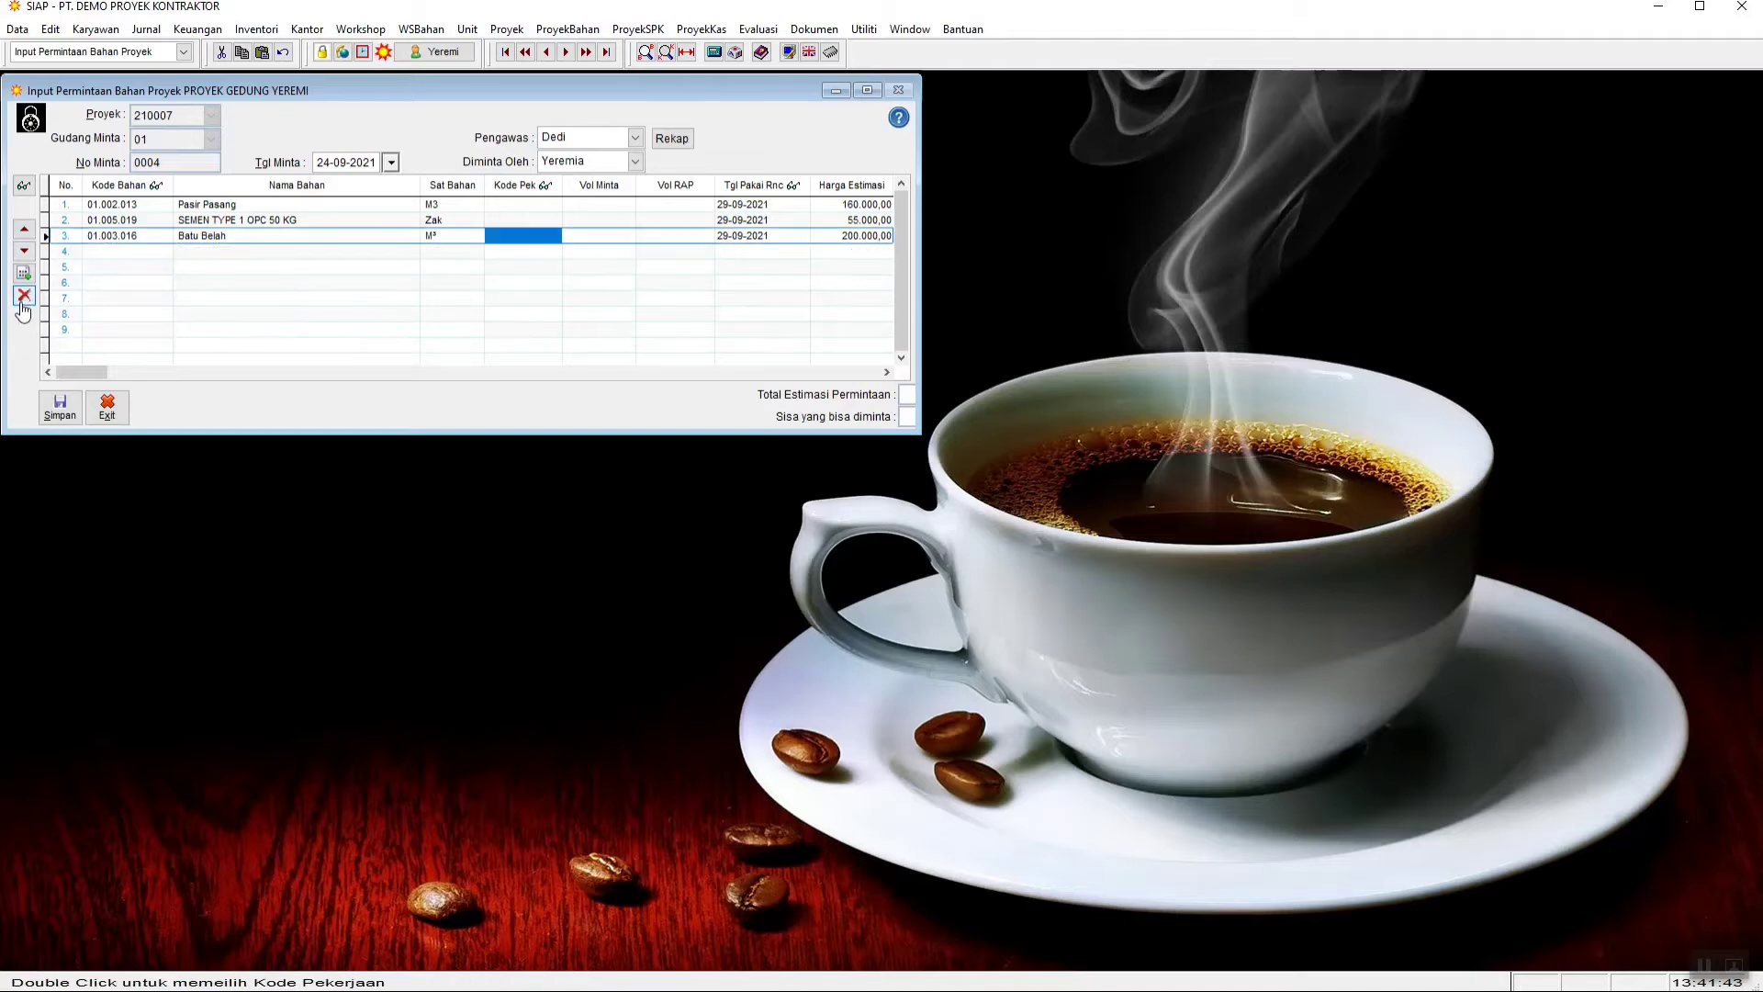
Step: Move the SEMEN TYPE 1 OPC 50 KG row above Pasir Pasang and return it to the second position
click(115, 219)
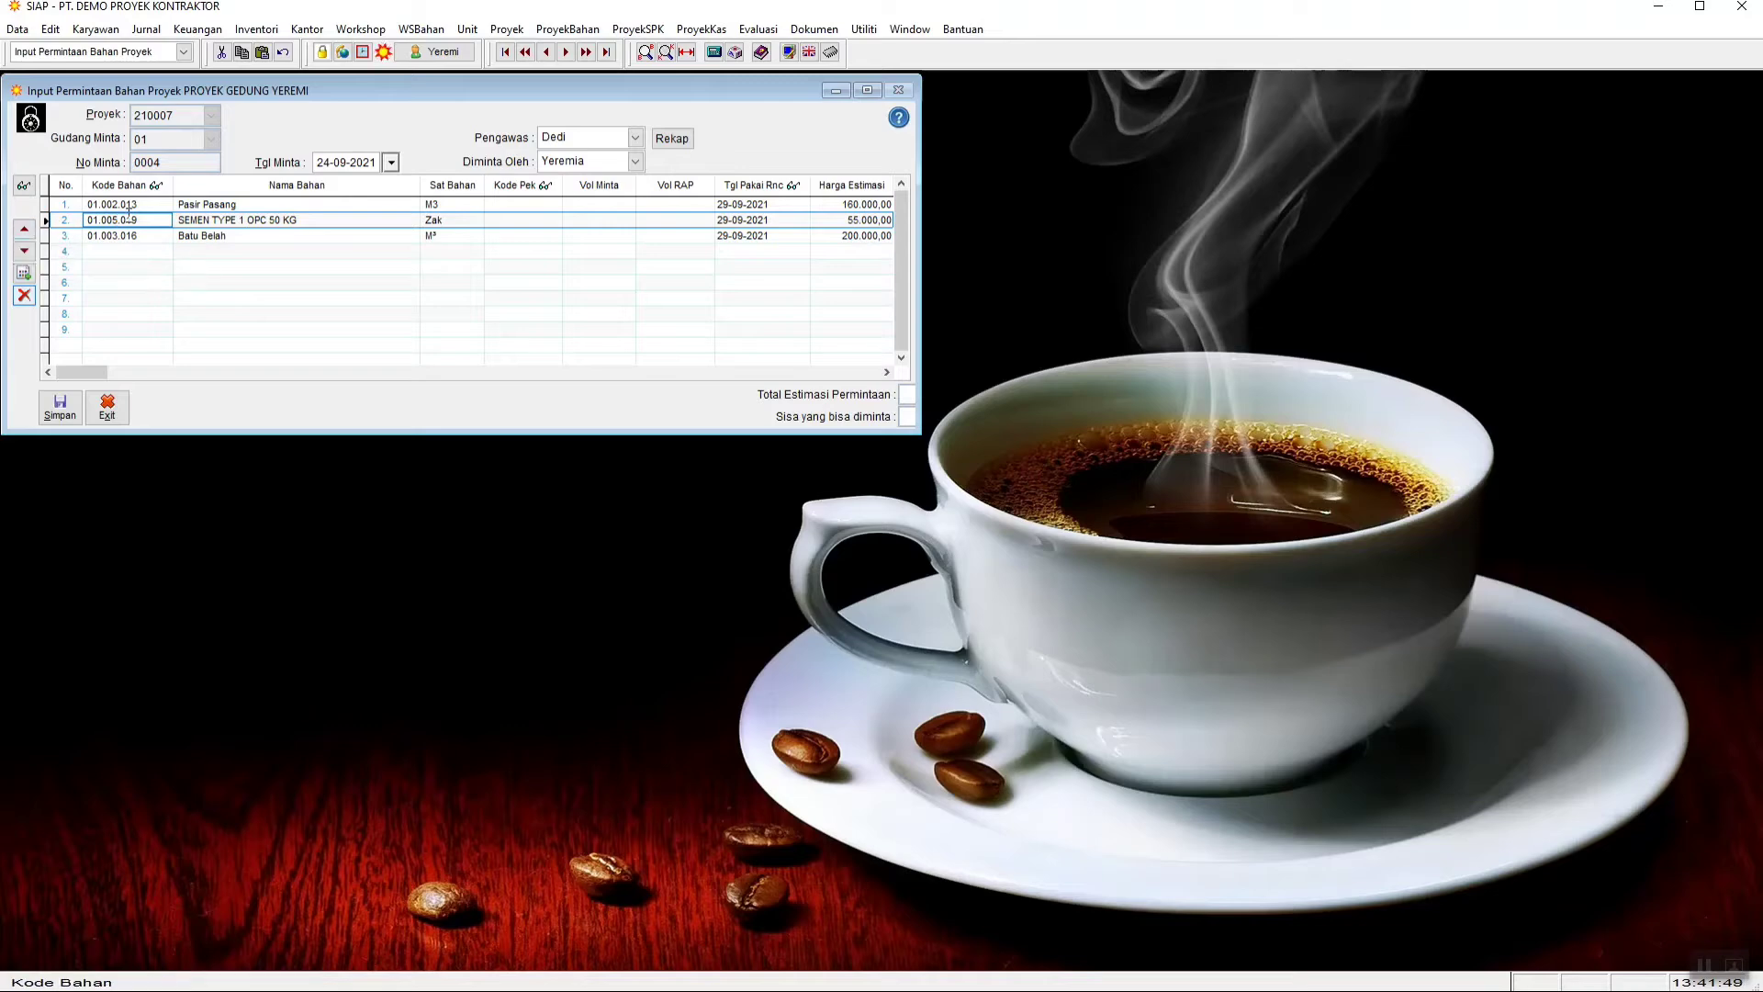
click(212, 220)
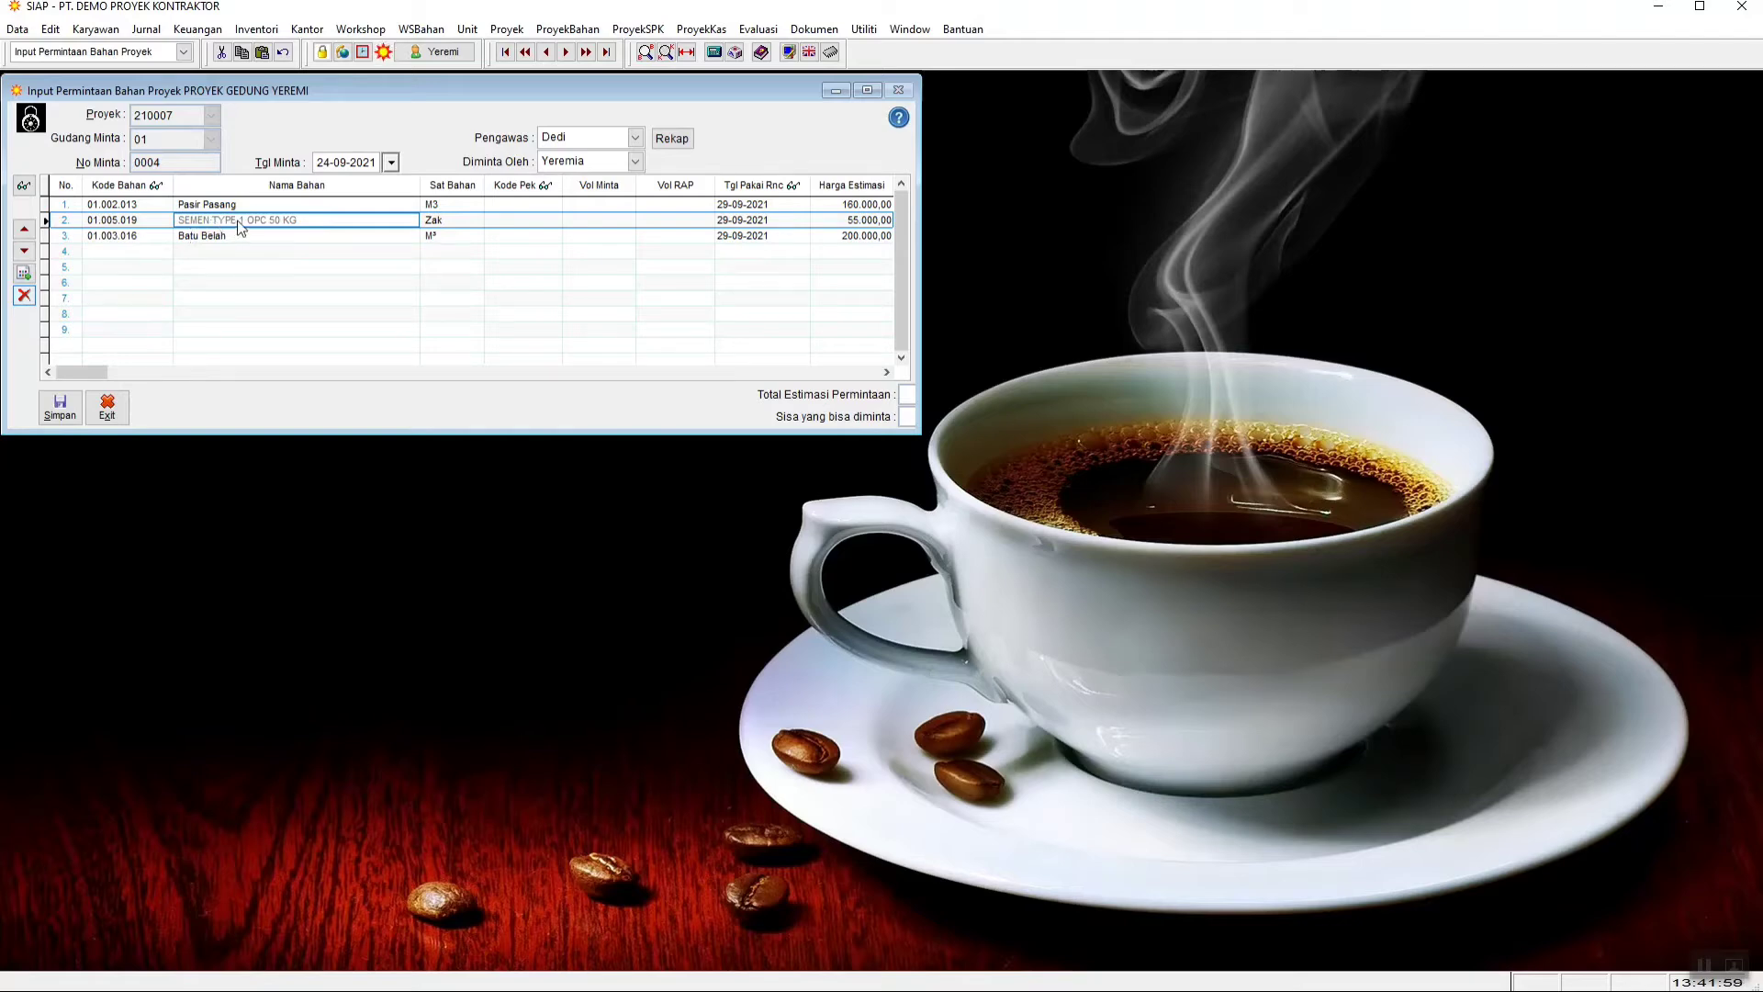
click(26, 234)
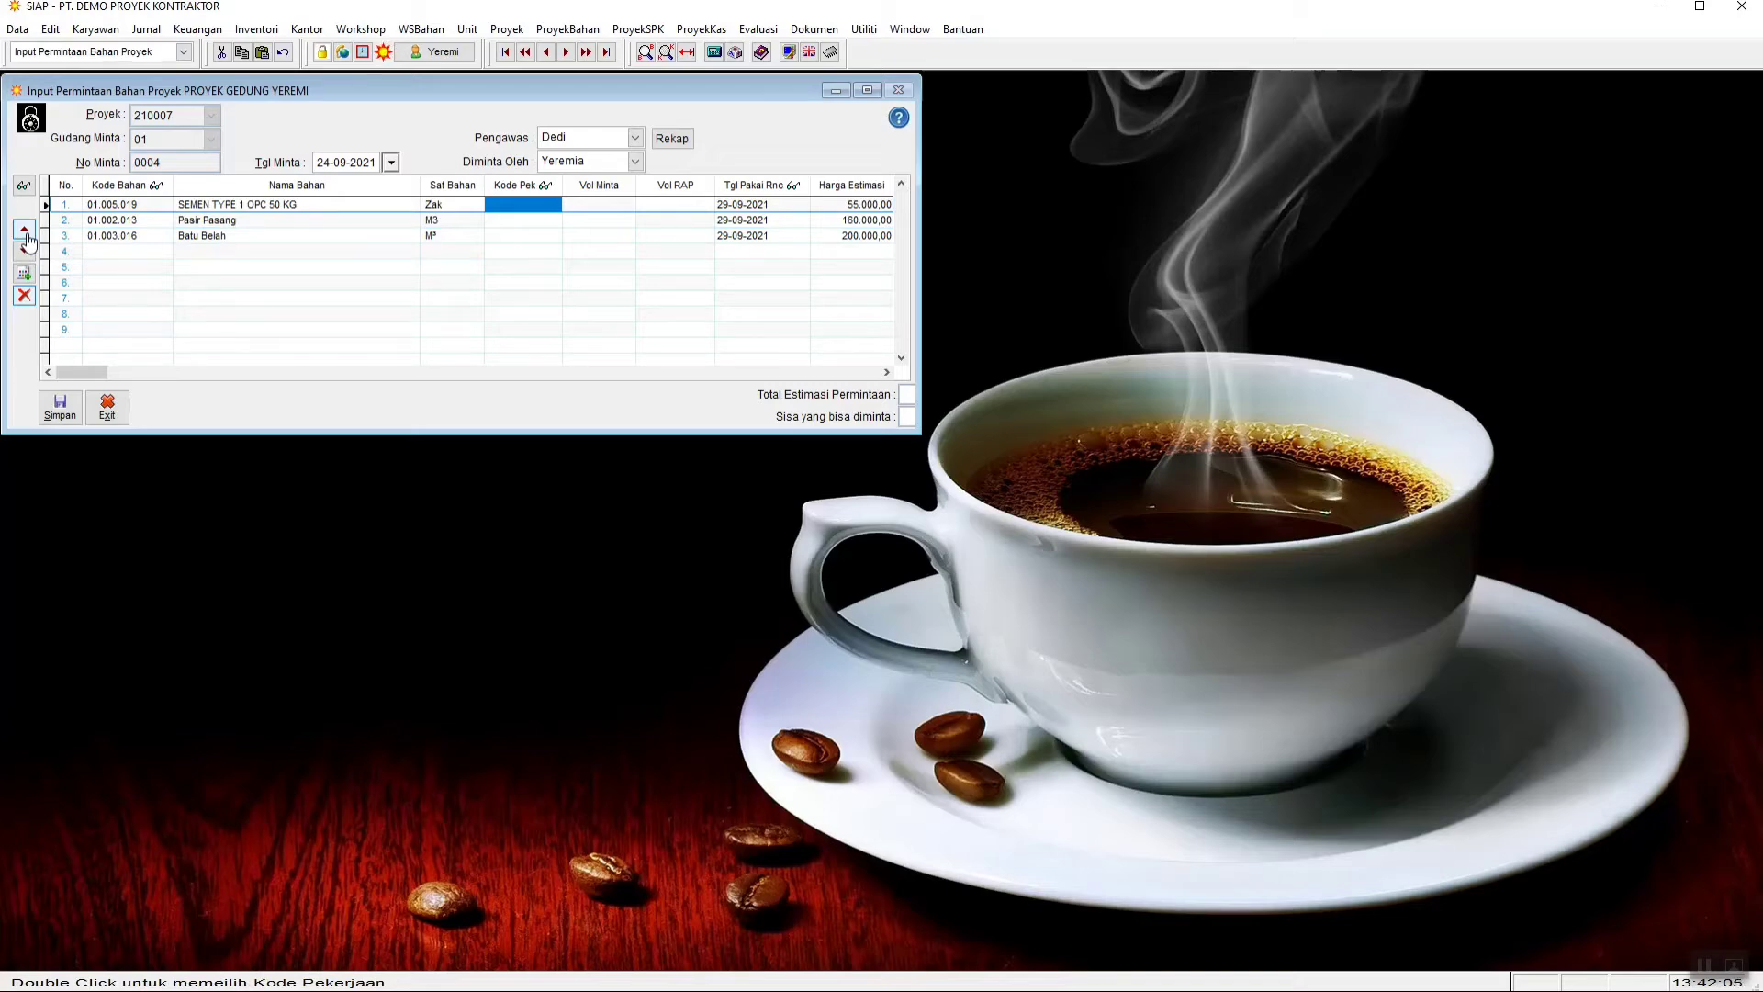
click(26, 253)
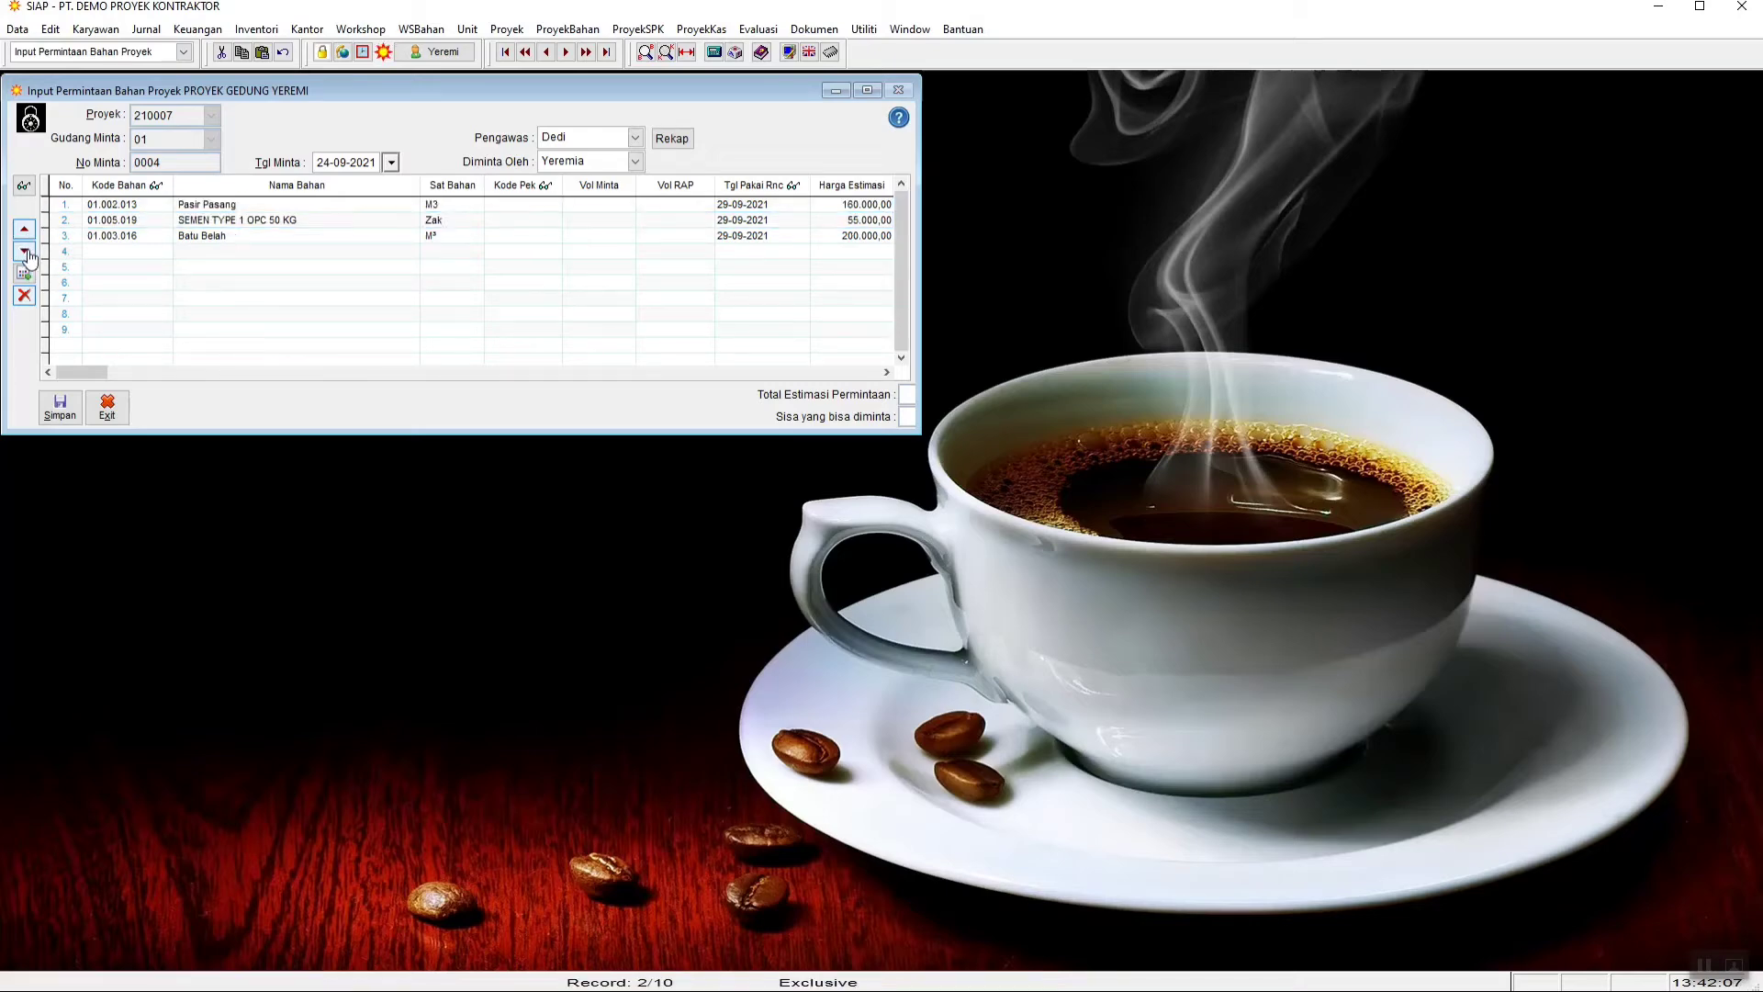
click(27, 251)
click(31, 235)
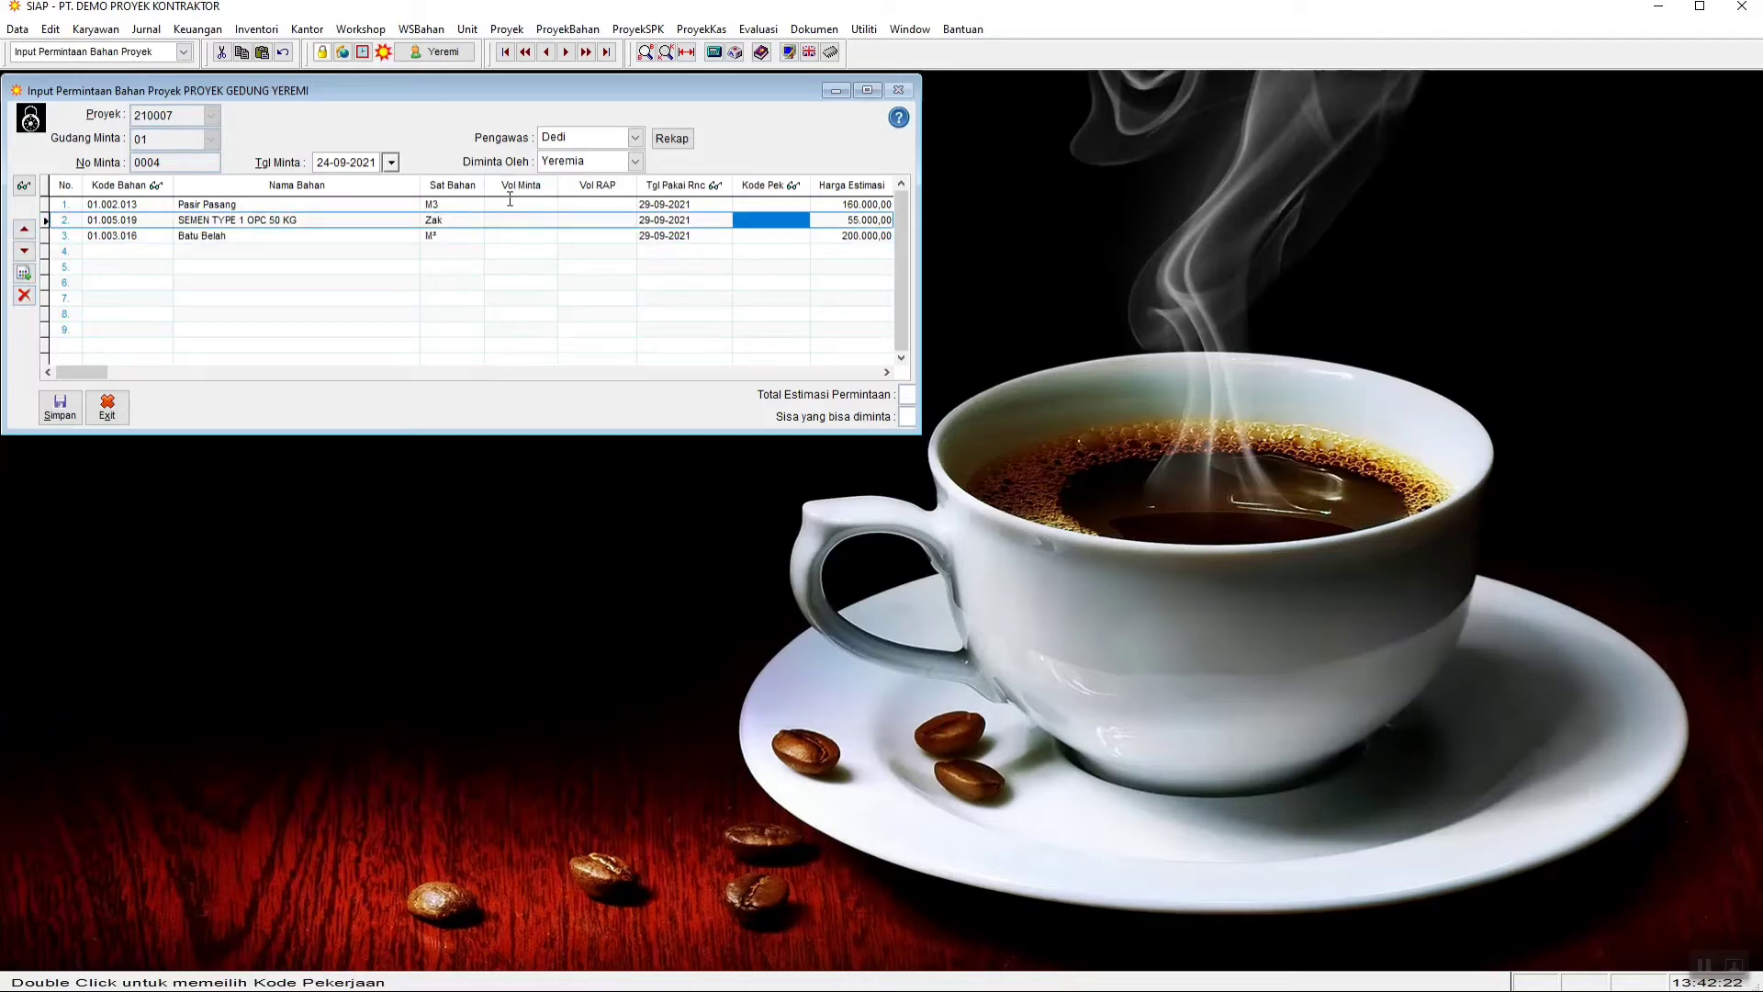
Step: Try to set the requested volume (Vol Minta) of Pasir Pasang to 10 without a work code
click(509, 202)
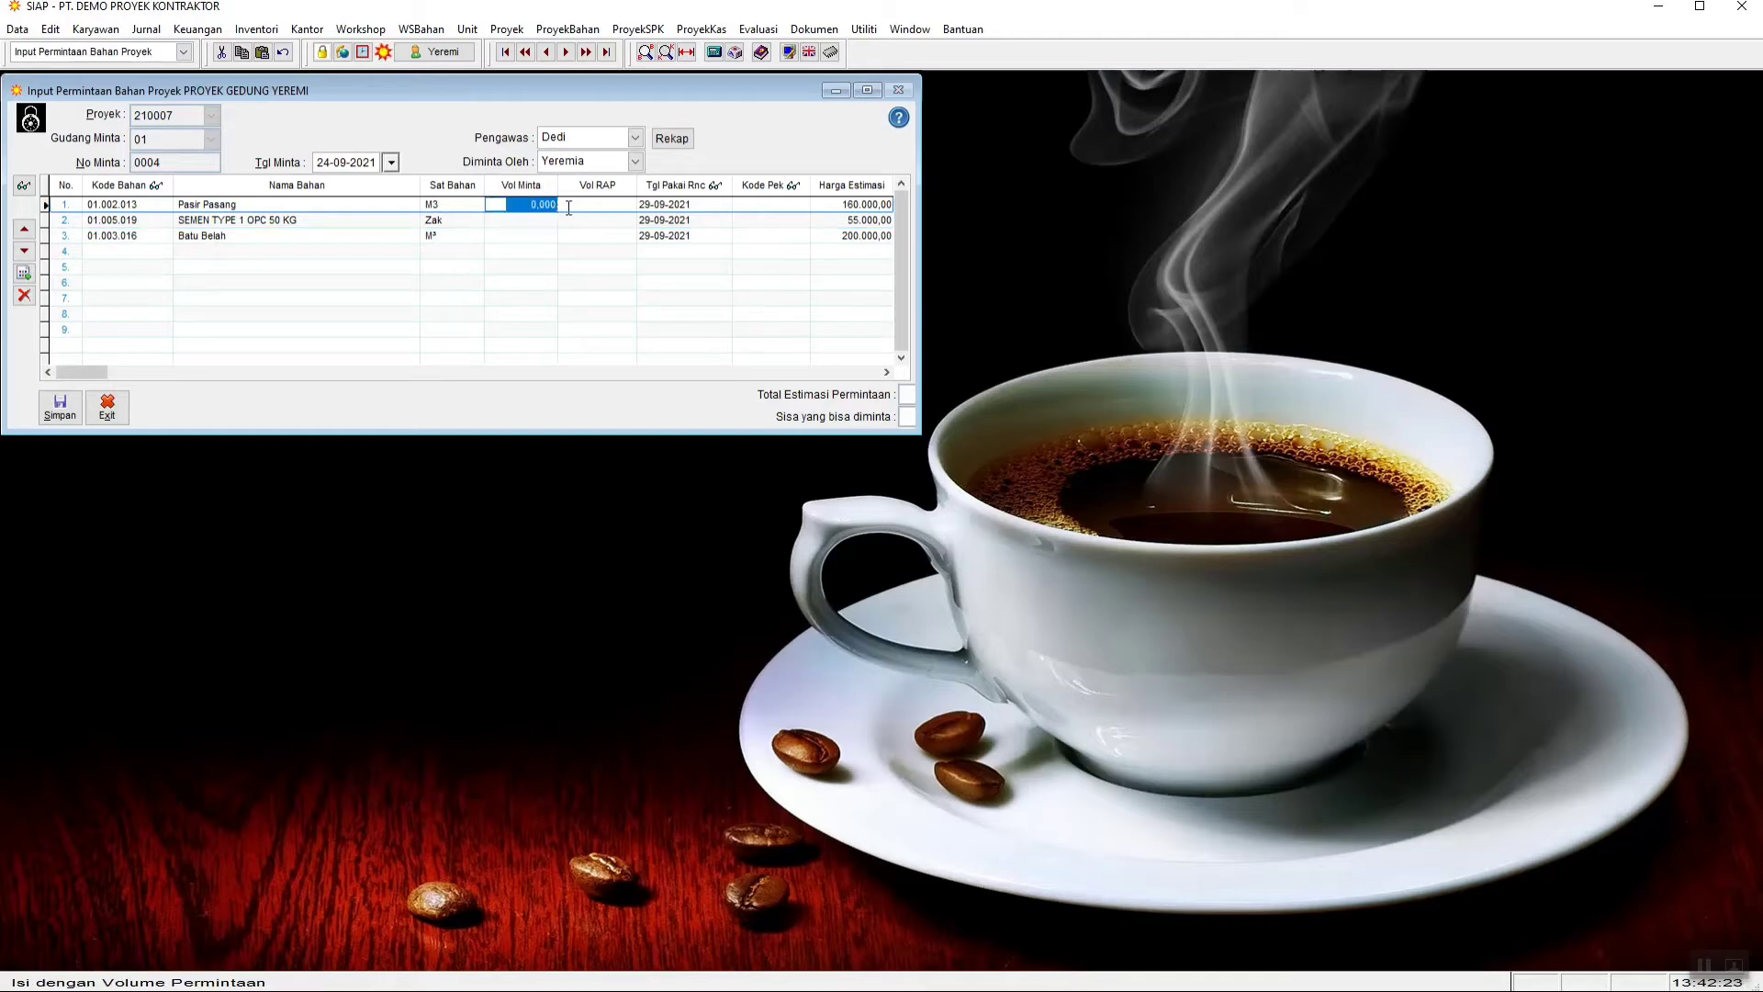
text(10.  ,)
click(570, 215)
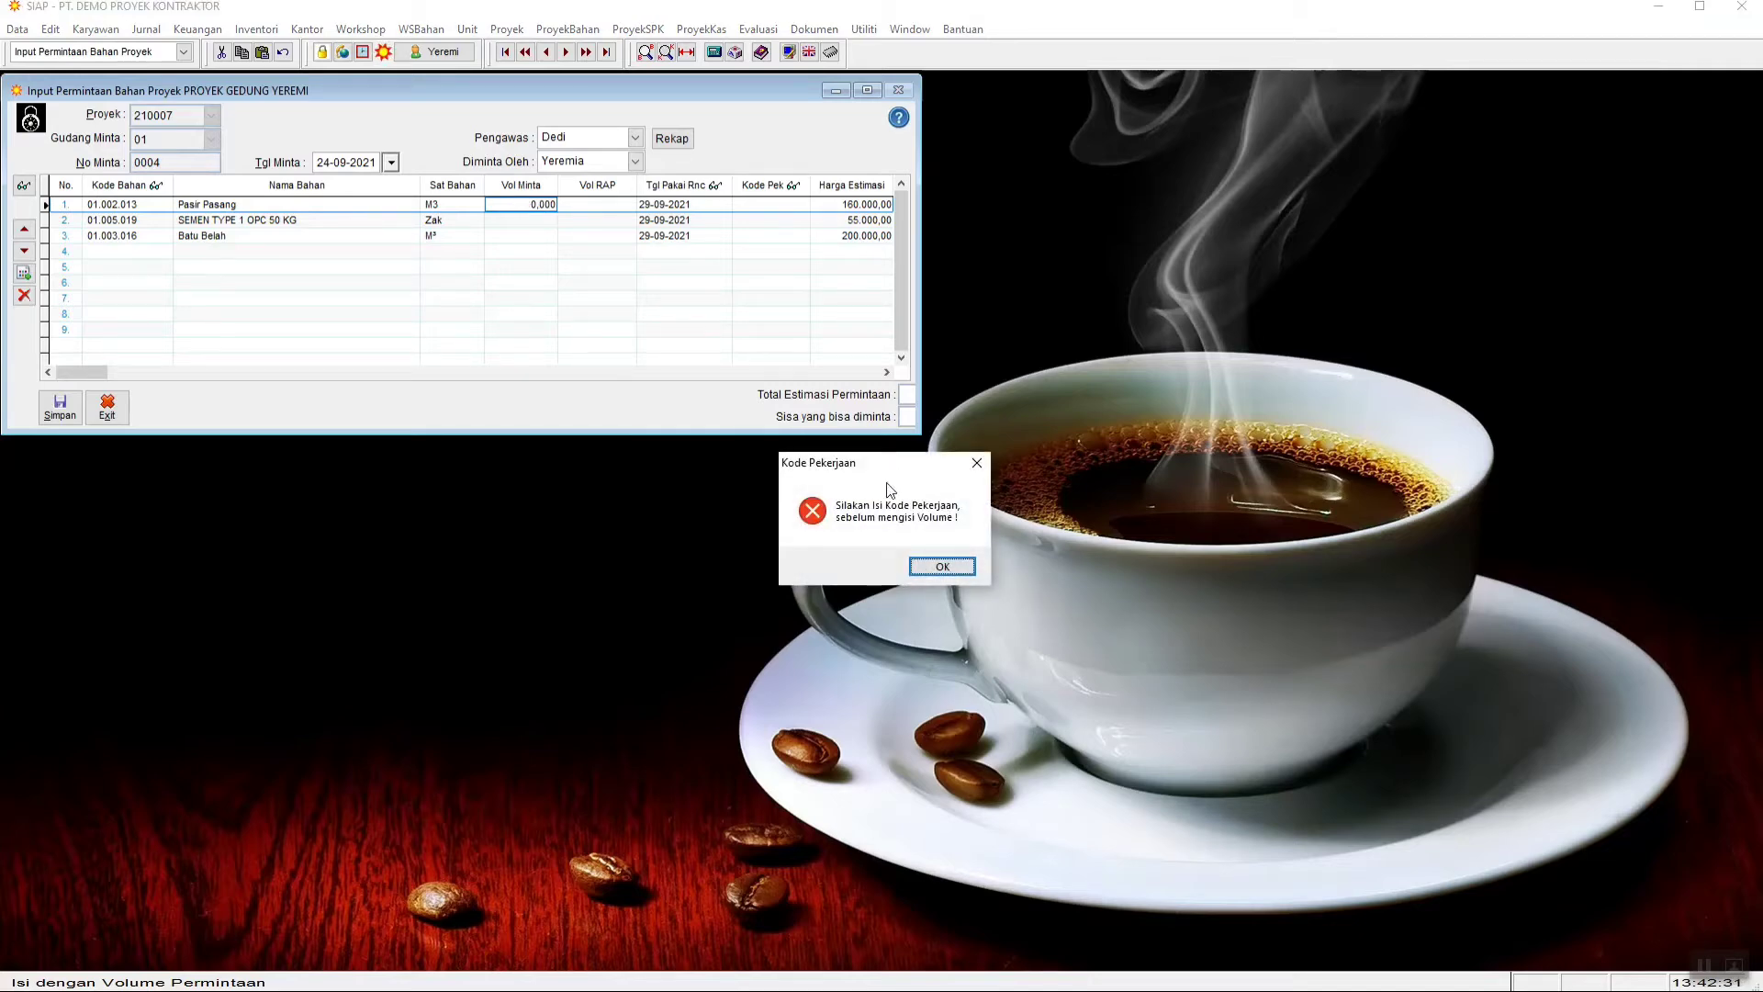
click(943, 565)
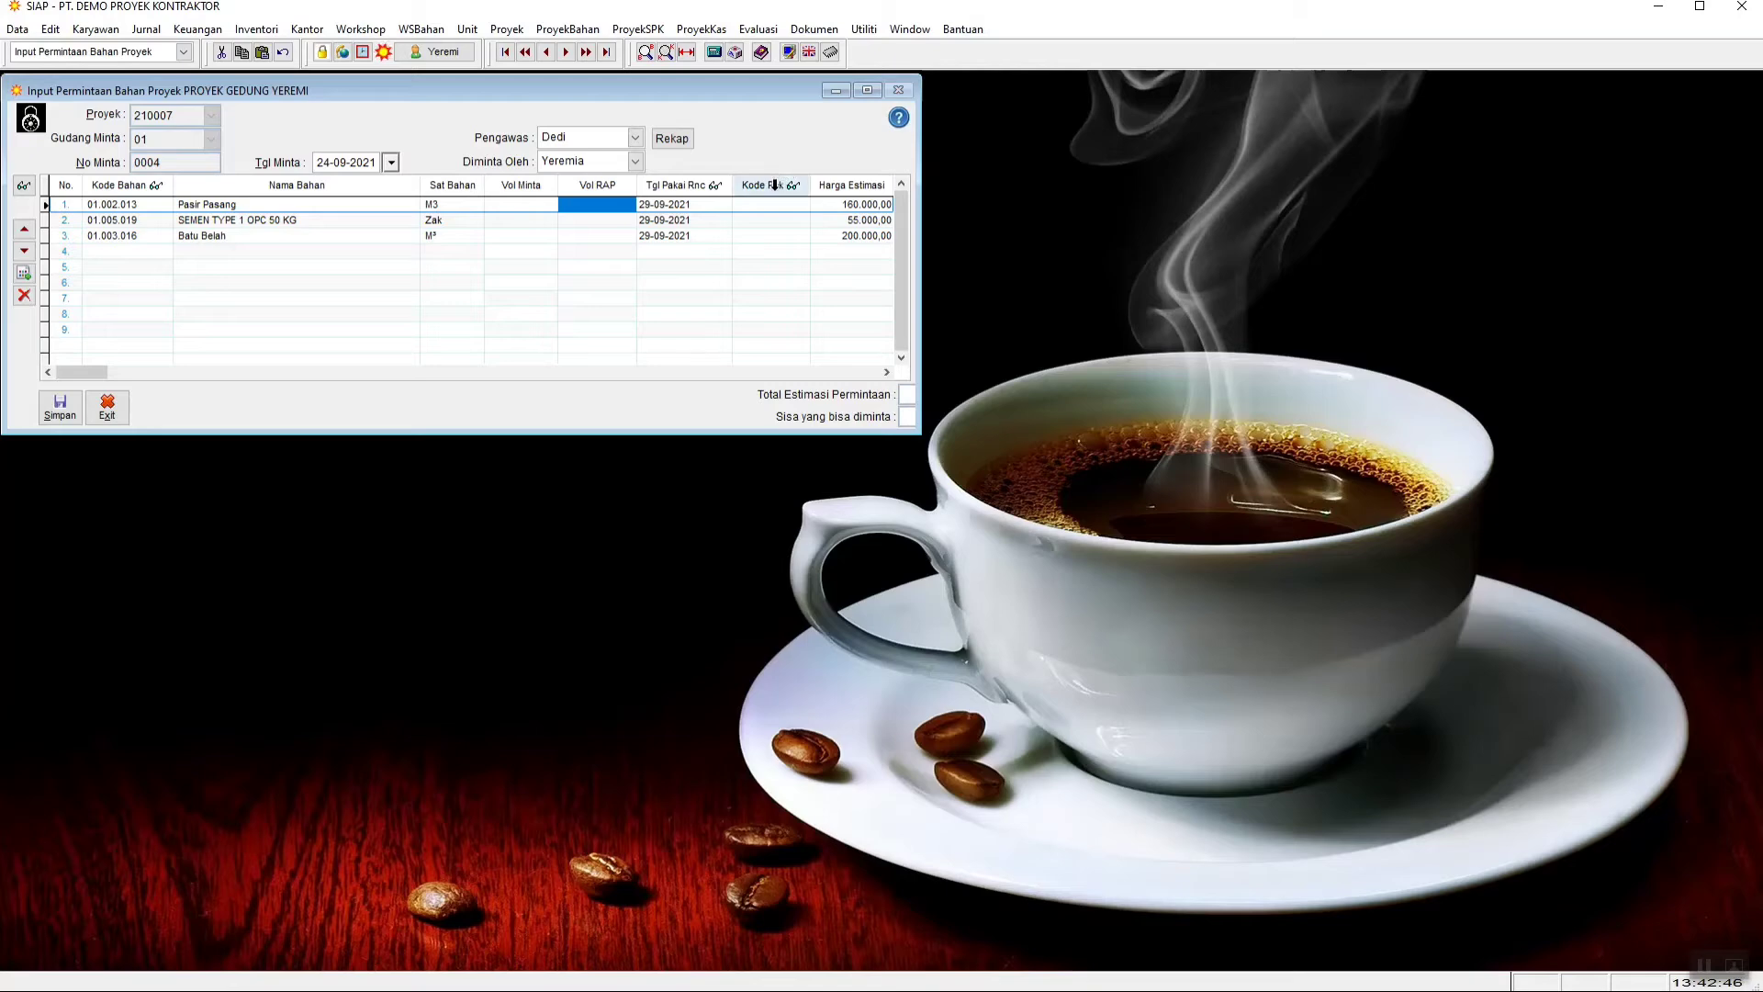
Step: Reposition the Kode Pek column directly before Vol Minta and dismiss the project's work list
drag(791, 184, 500, 184)
click(499, 182)
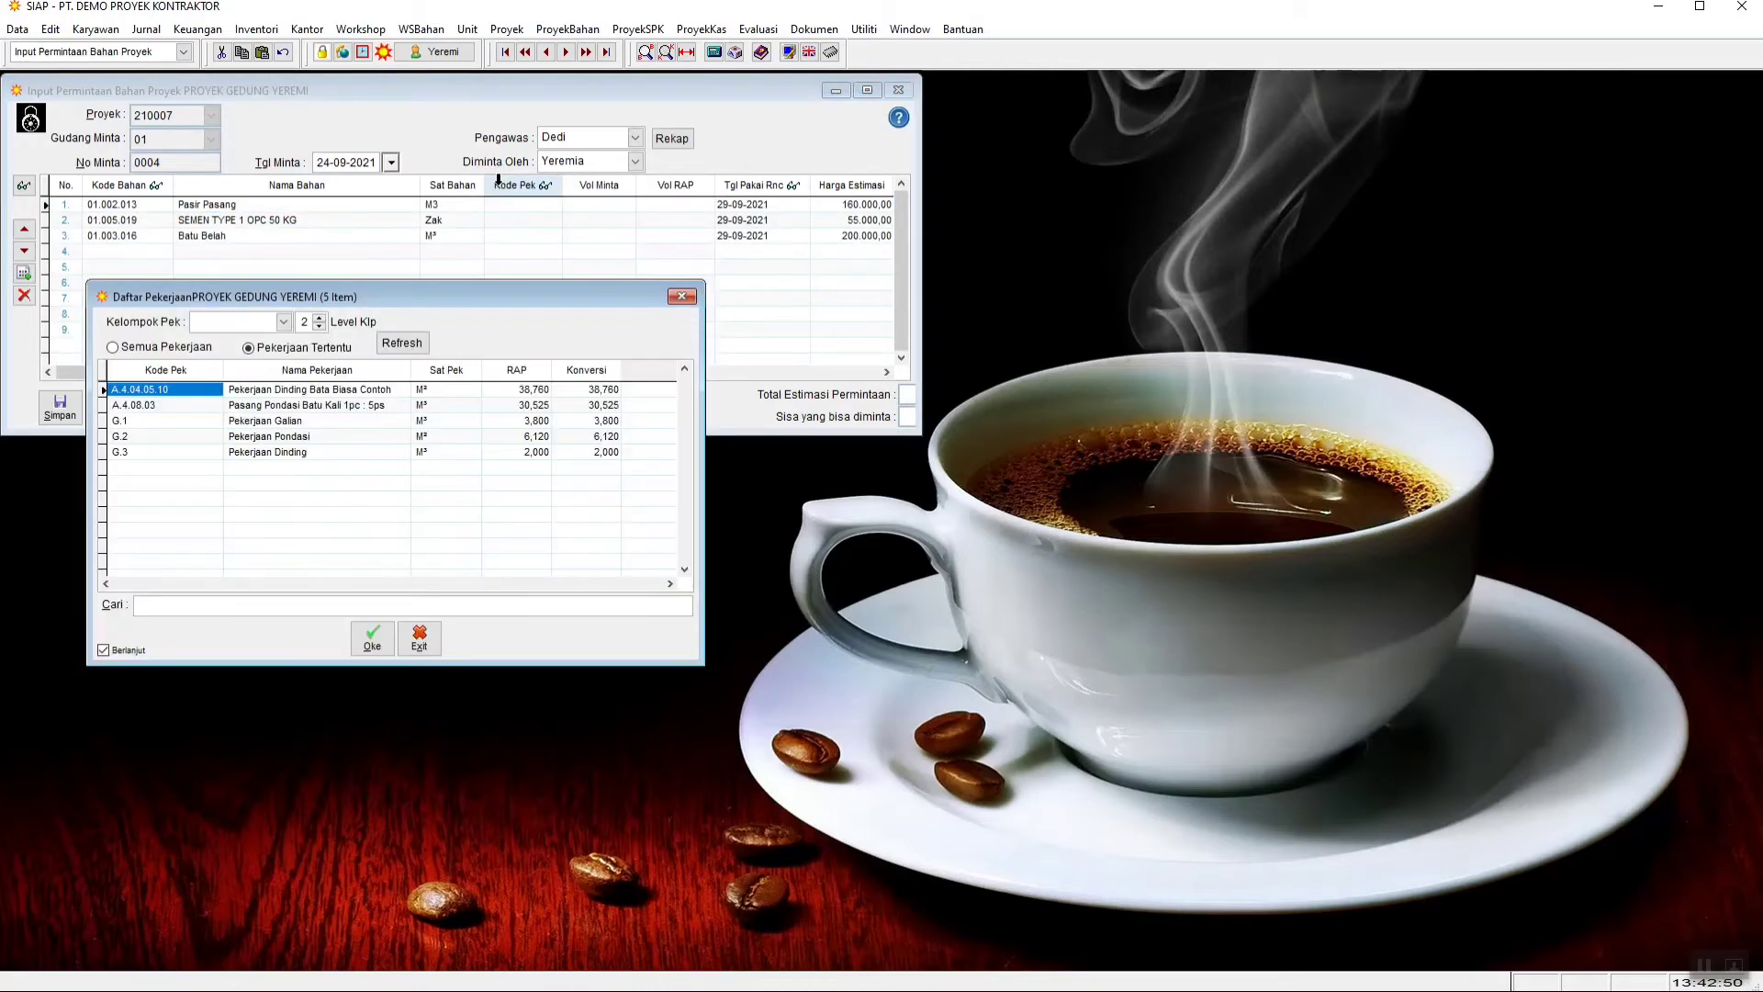
click(419, 647)
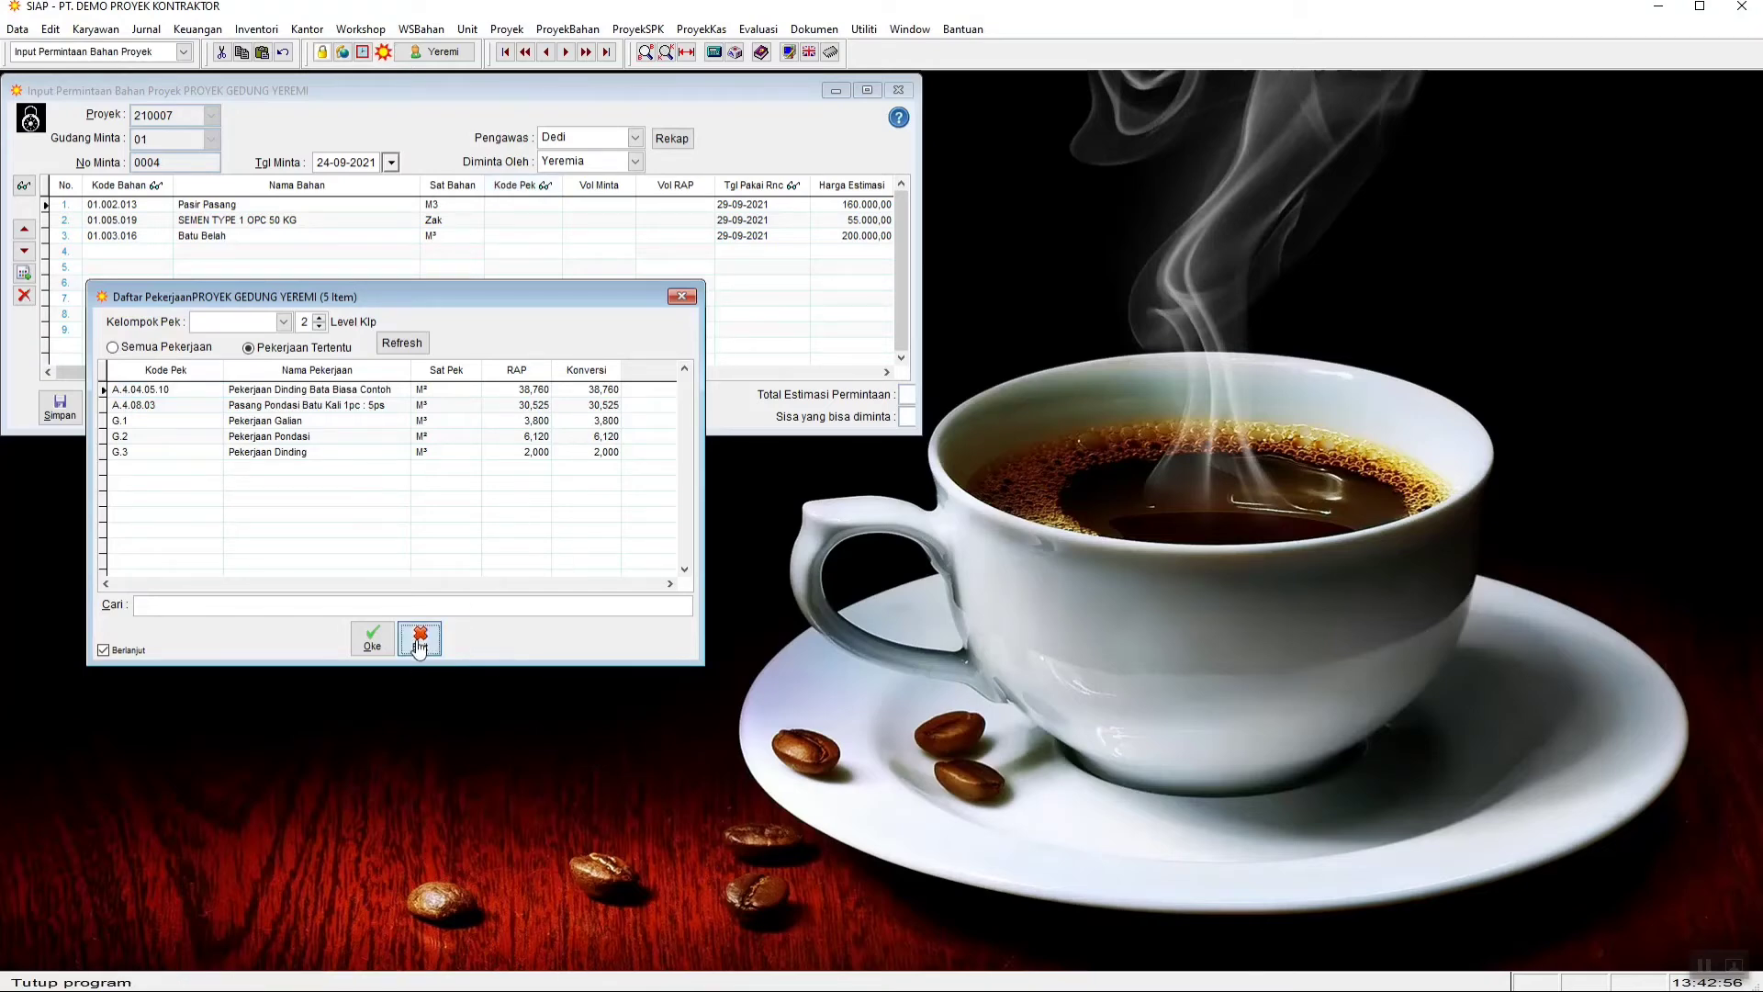
Step: Assign the work item A.4.08.03 Pasang Pondasi Batu Kali 1pc : 5ps to Pasir Pasang from the project's work list
click(542, 203)
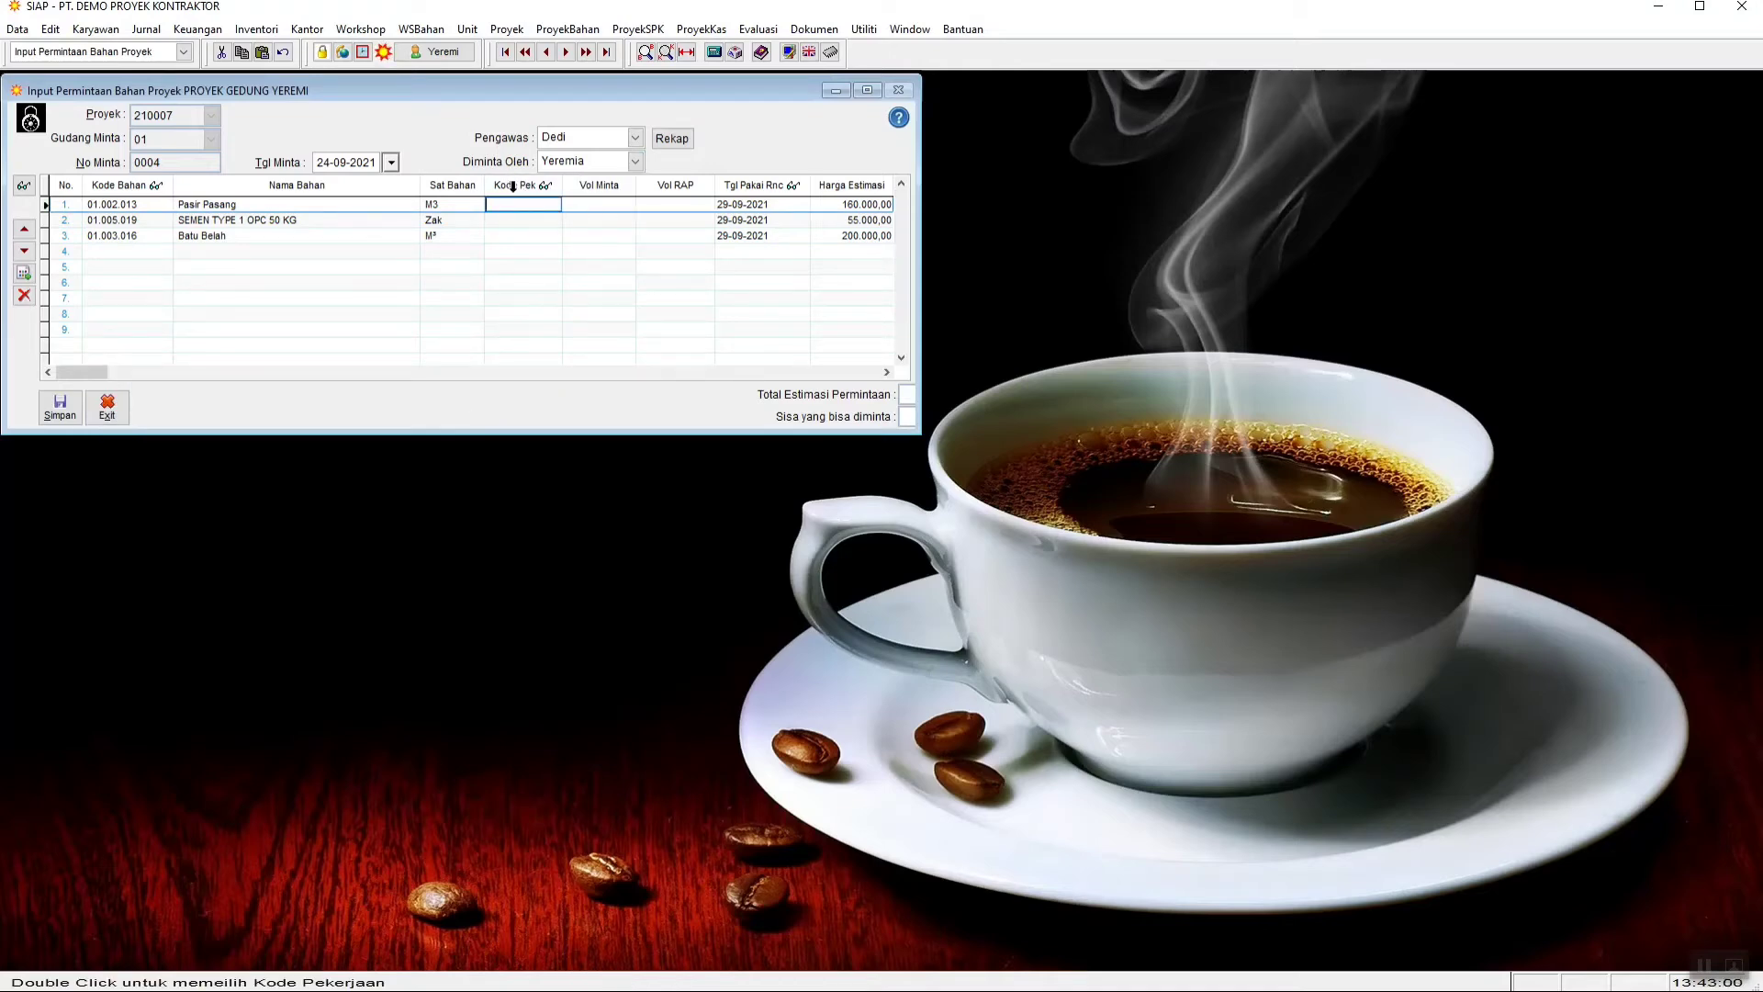
double_click(512, 186)
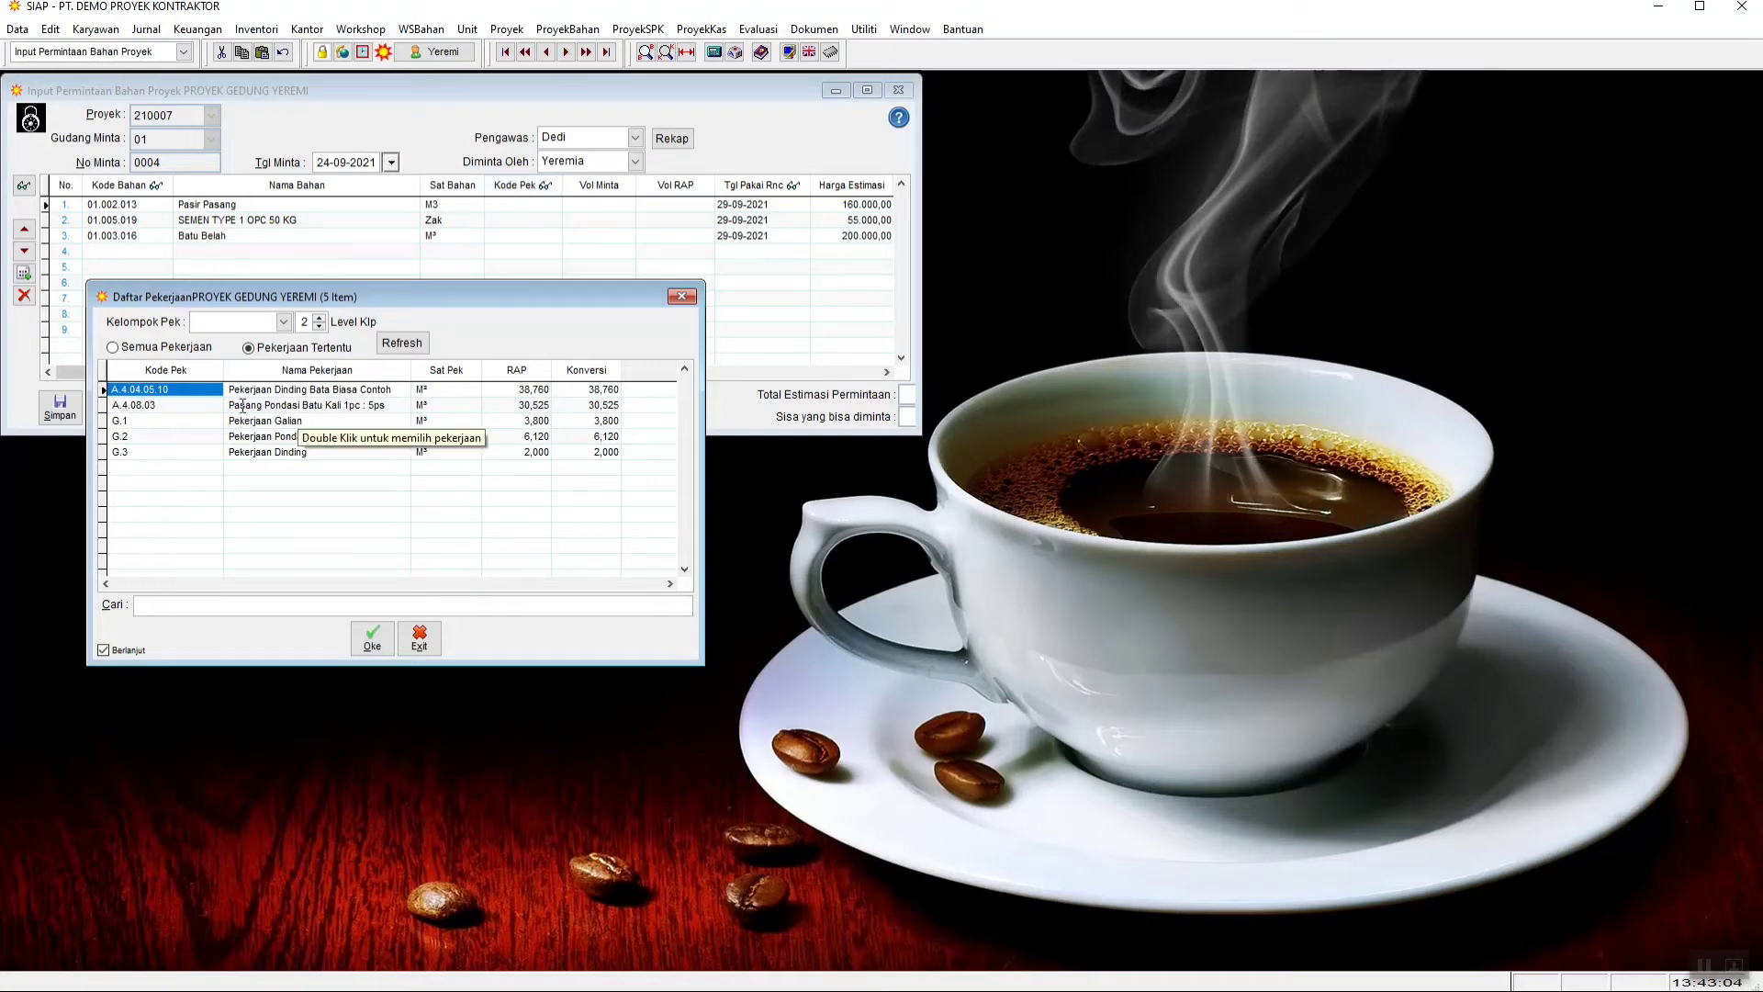
click(293, 406)
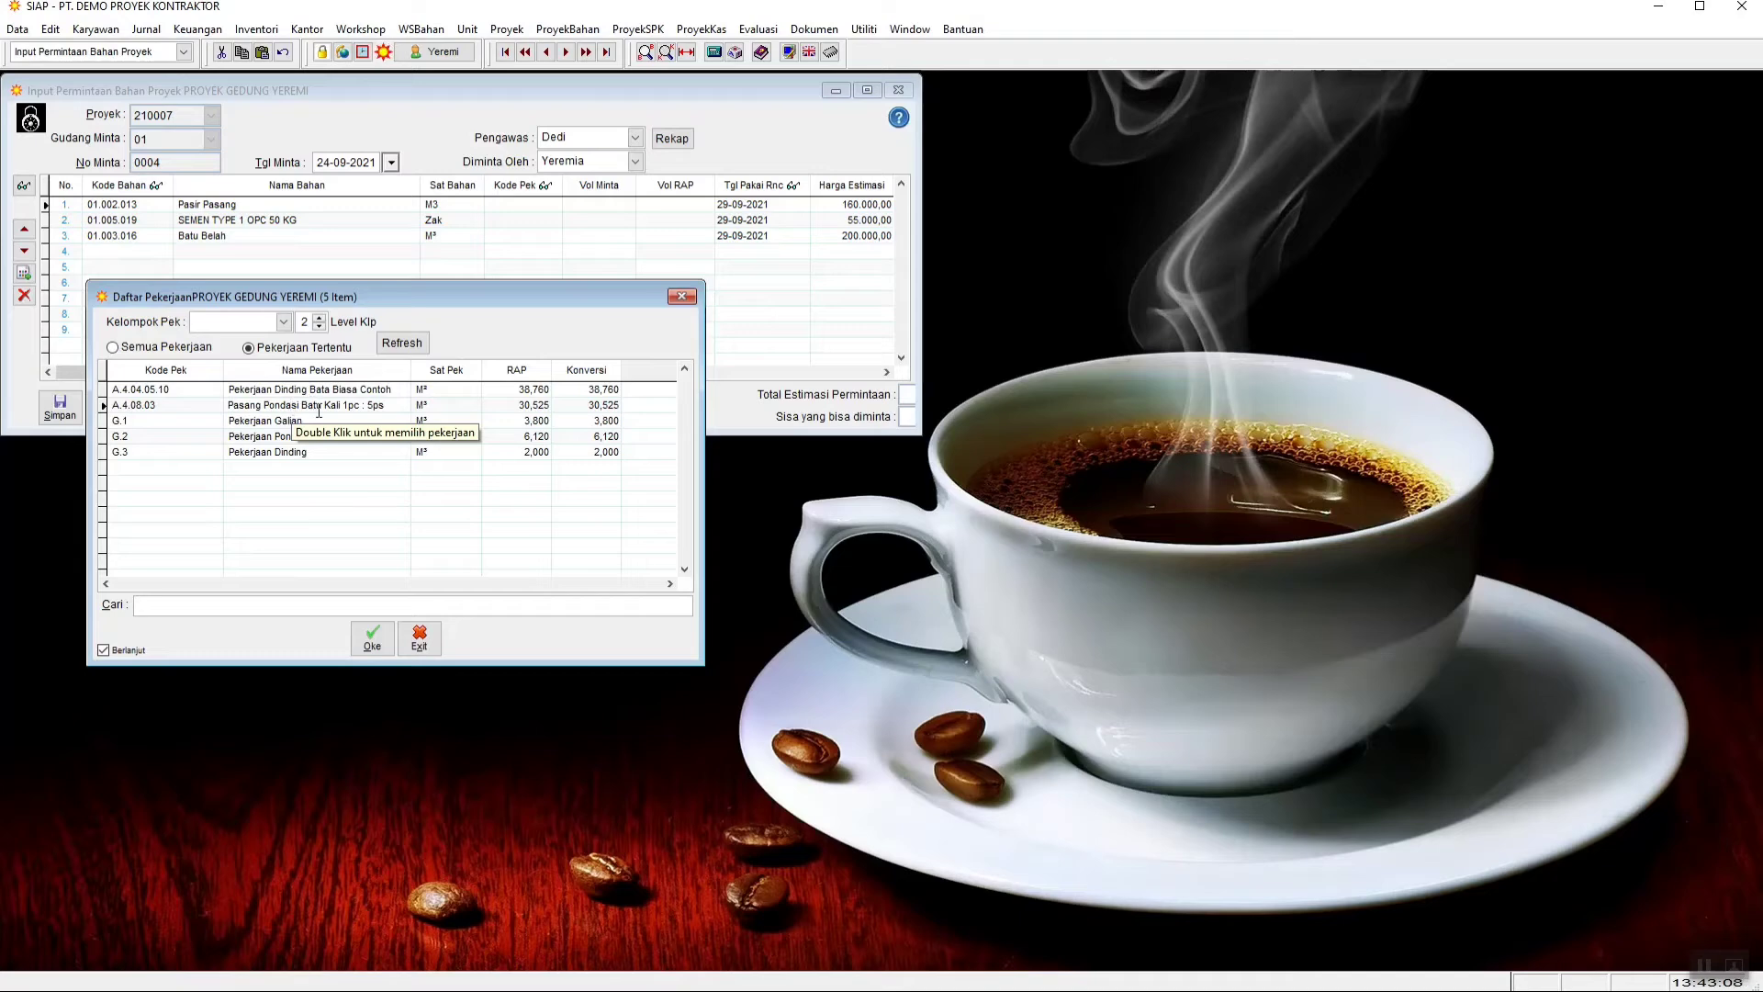
double_click(322, 406)
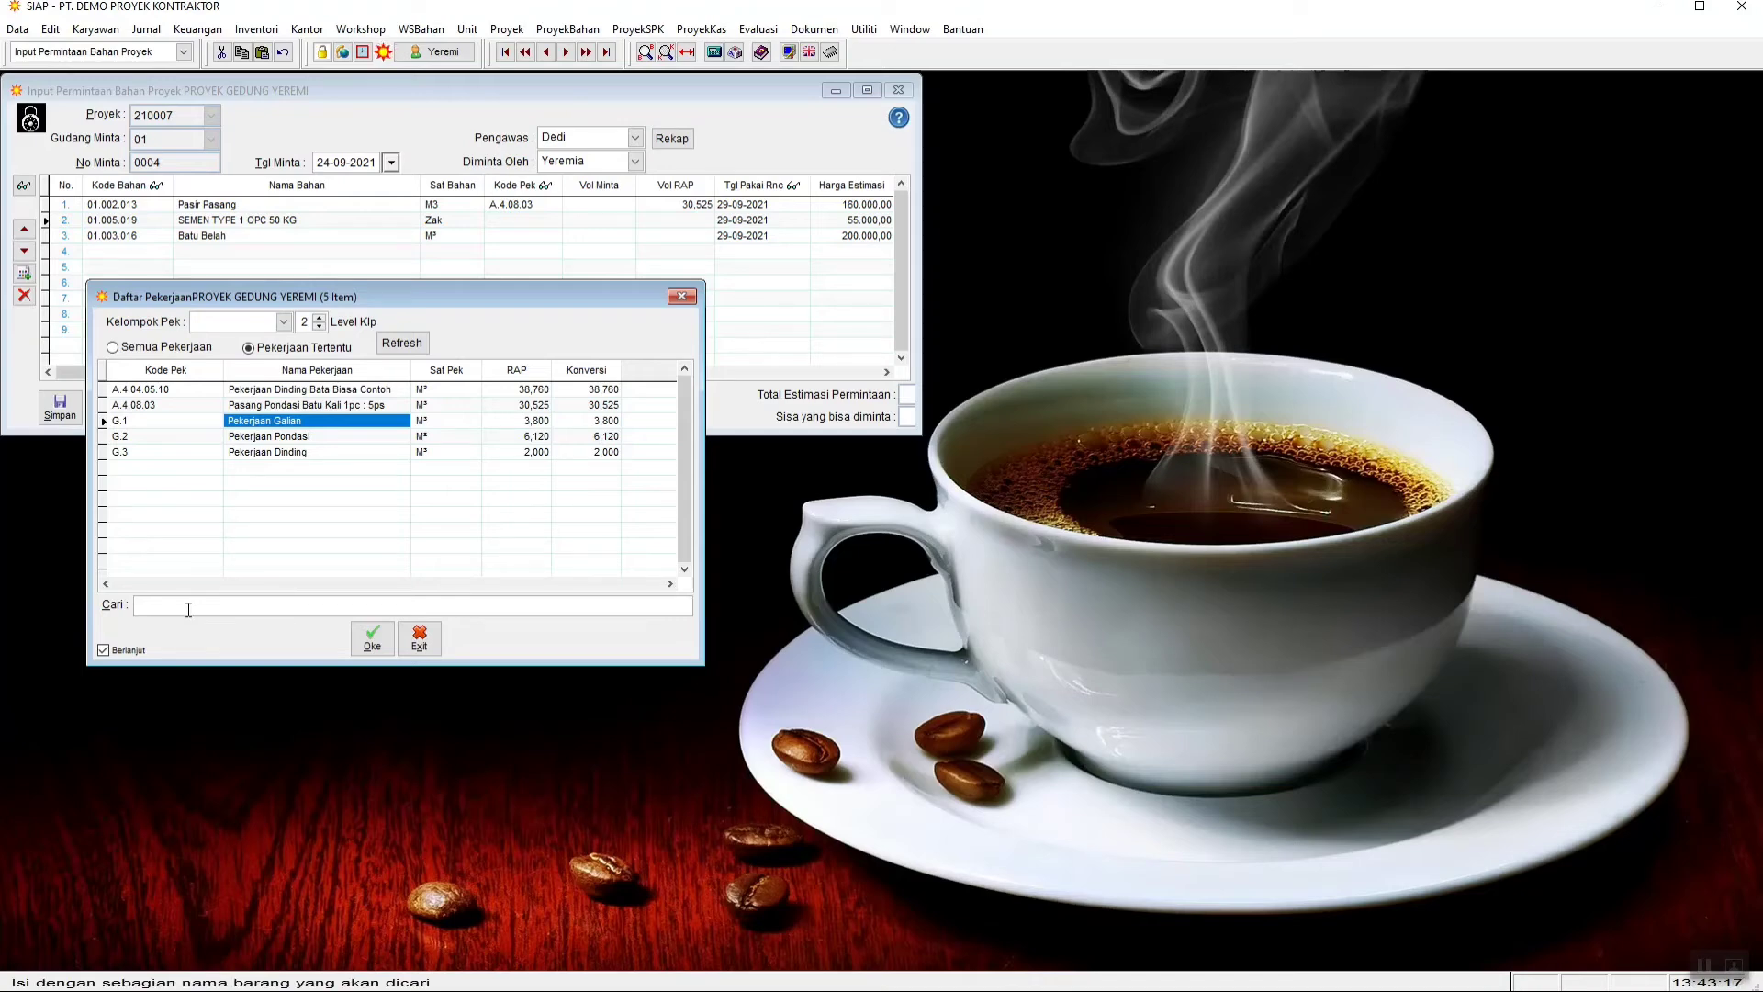
click(419, 638)
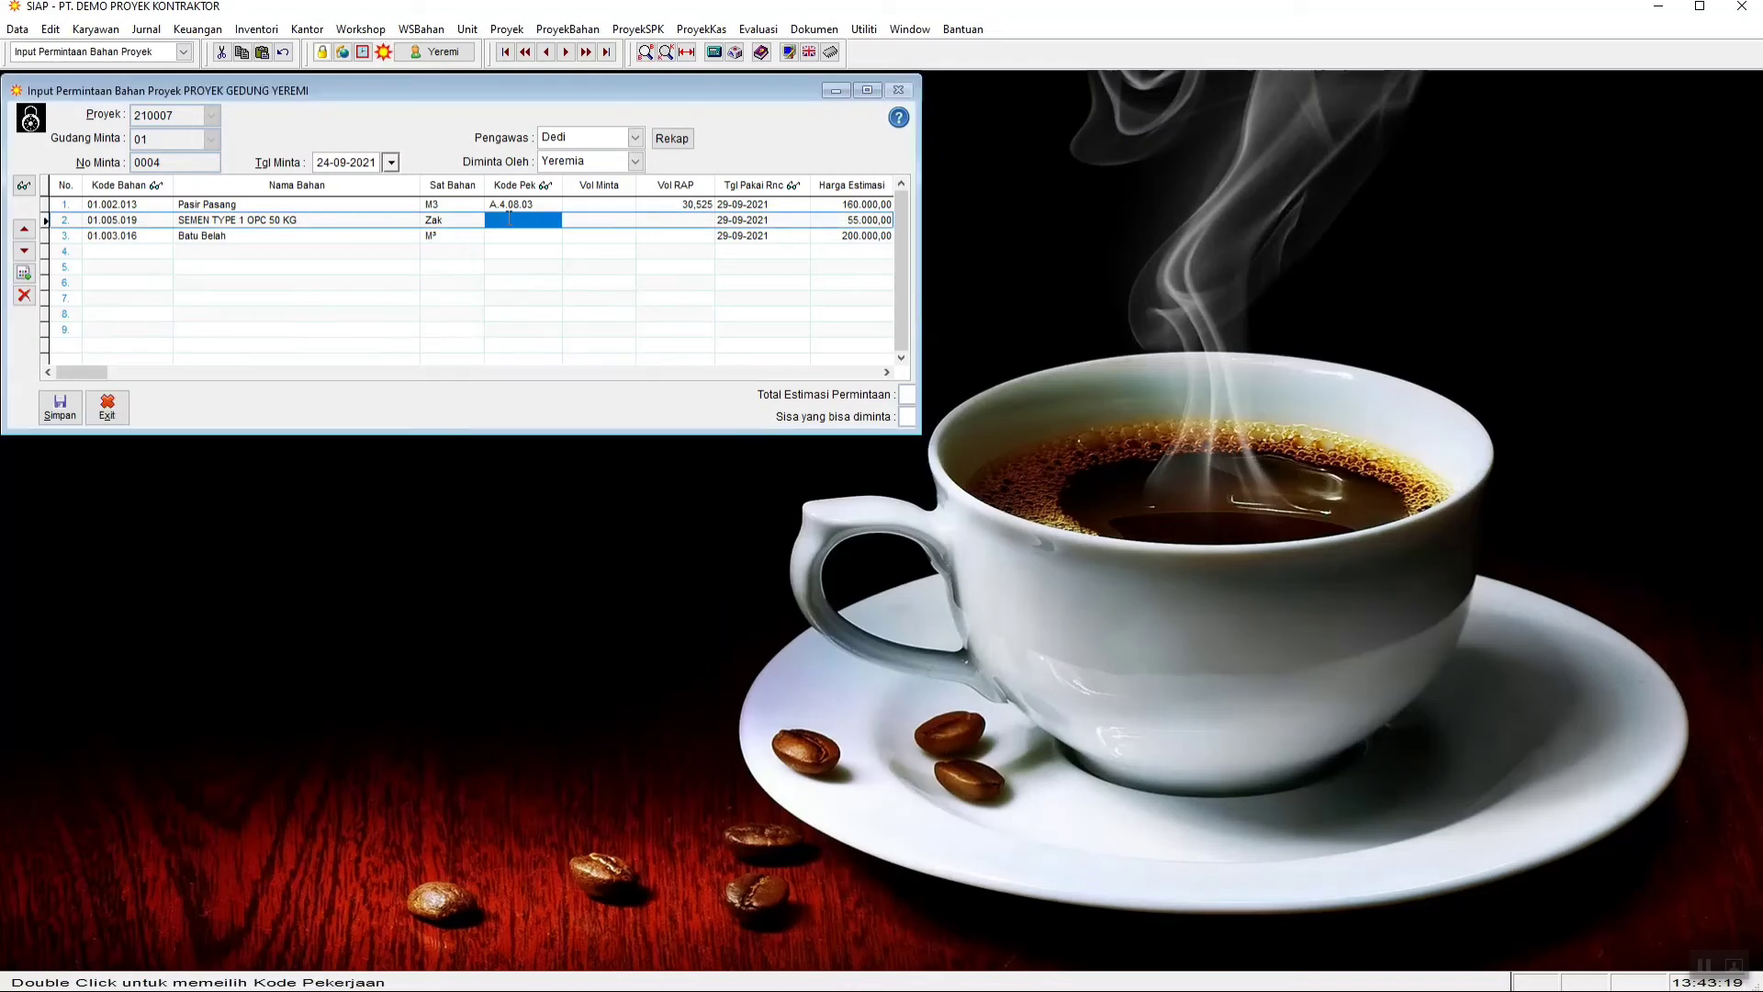
Step: Enter the work code A.4.08.03 for SEMEN TYPE 1 OPC 50 KG and Batu Belah
click(518, 204)
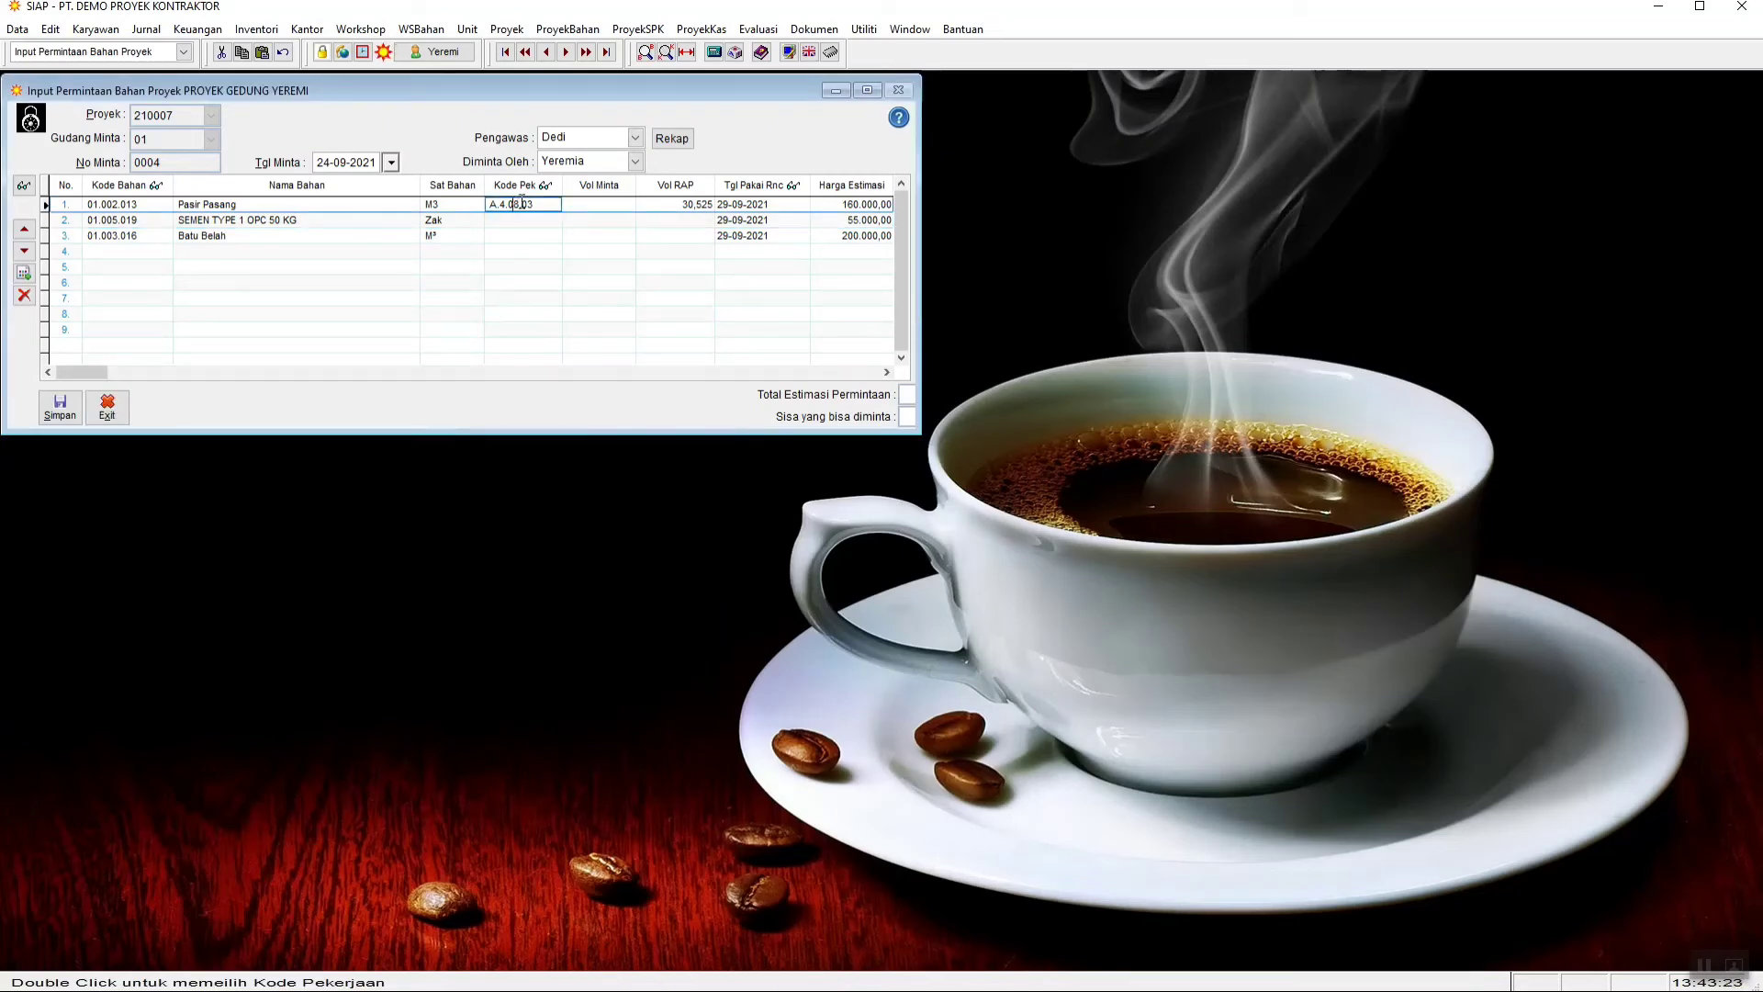
double_click(522, 204)
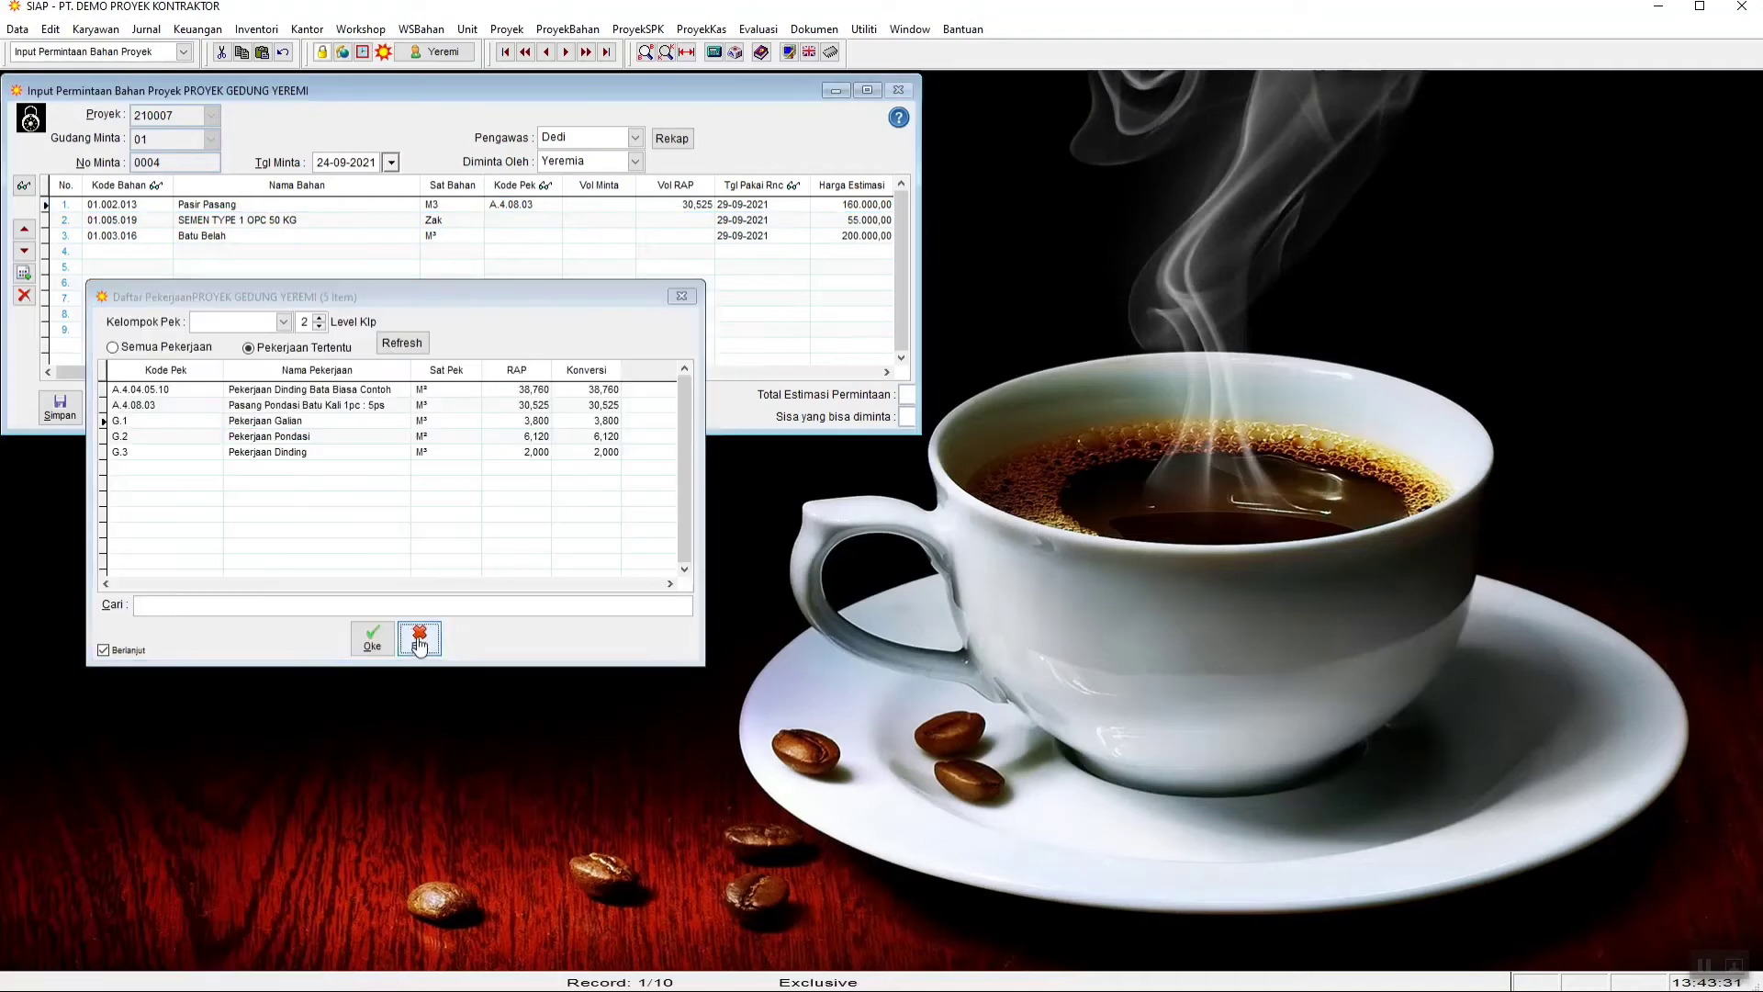
key(Escape)
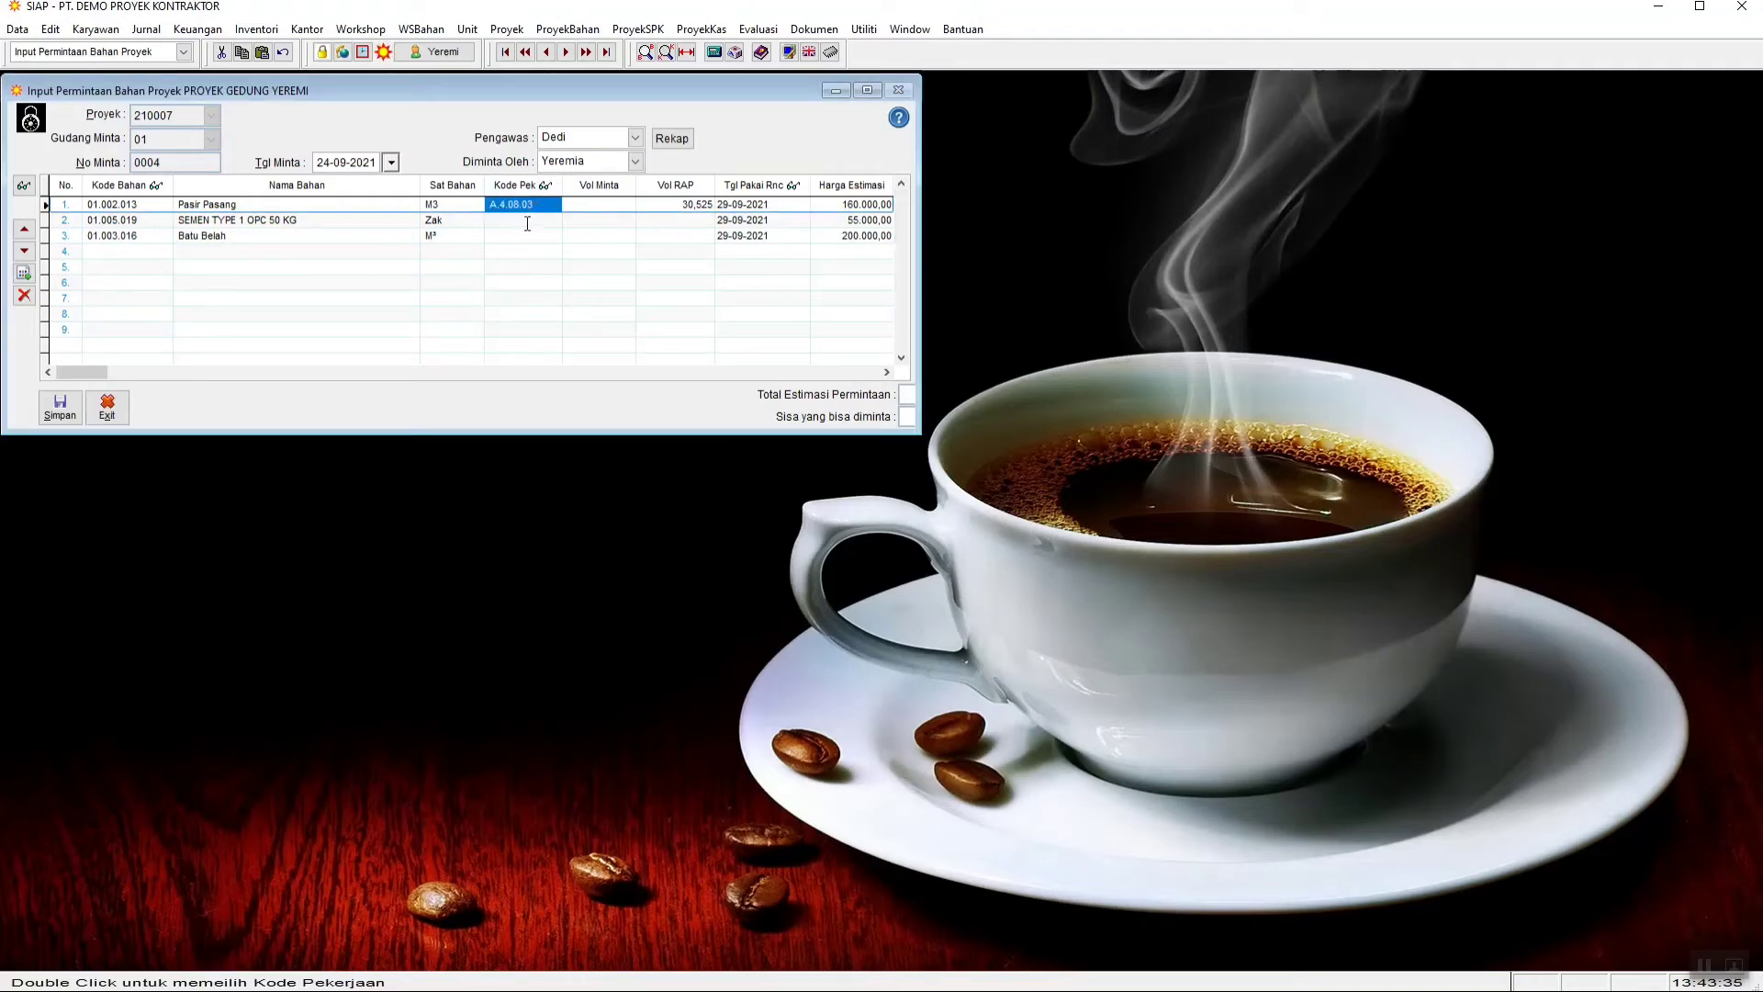
click(526, 220)
text(A.4.08.03)
key(Down)
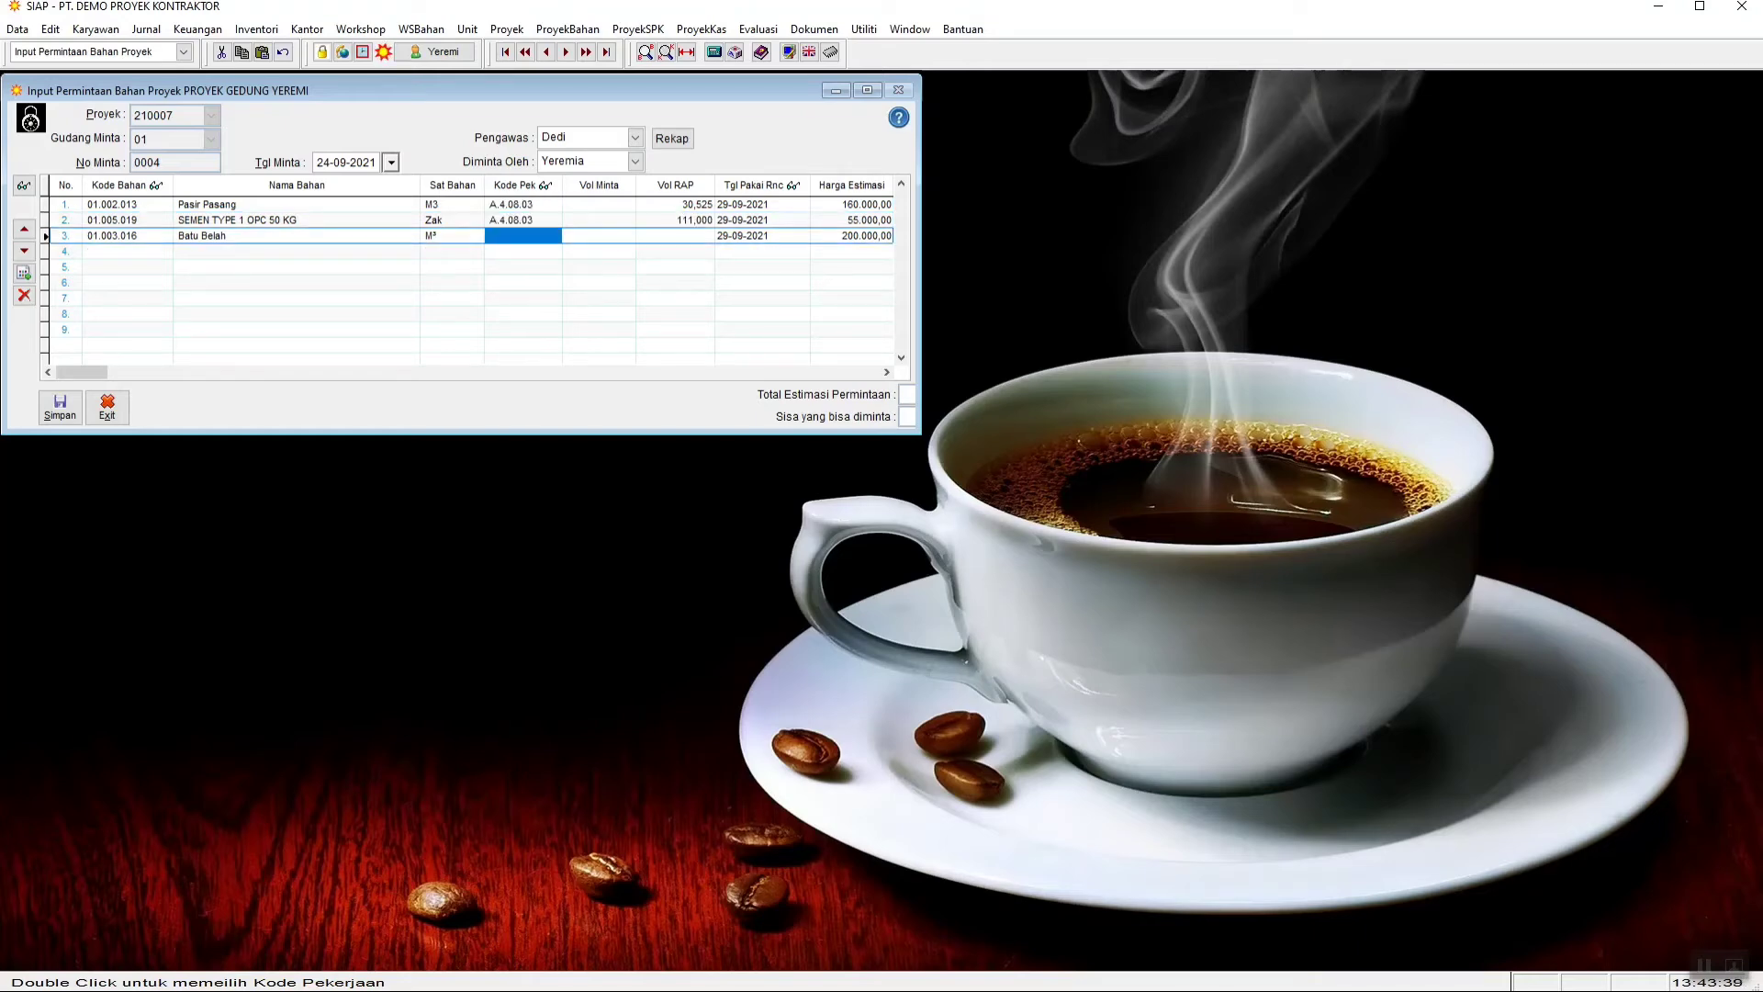
text(A.4.08.03)
key(Down)
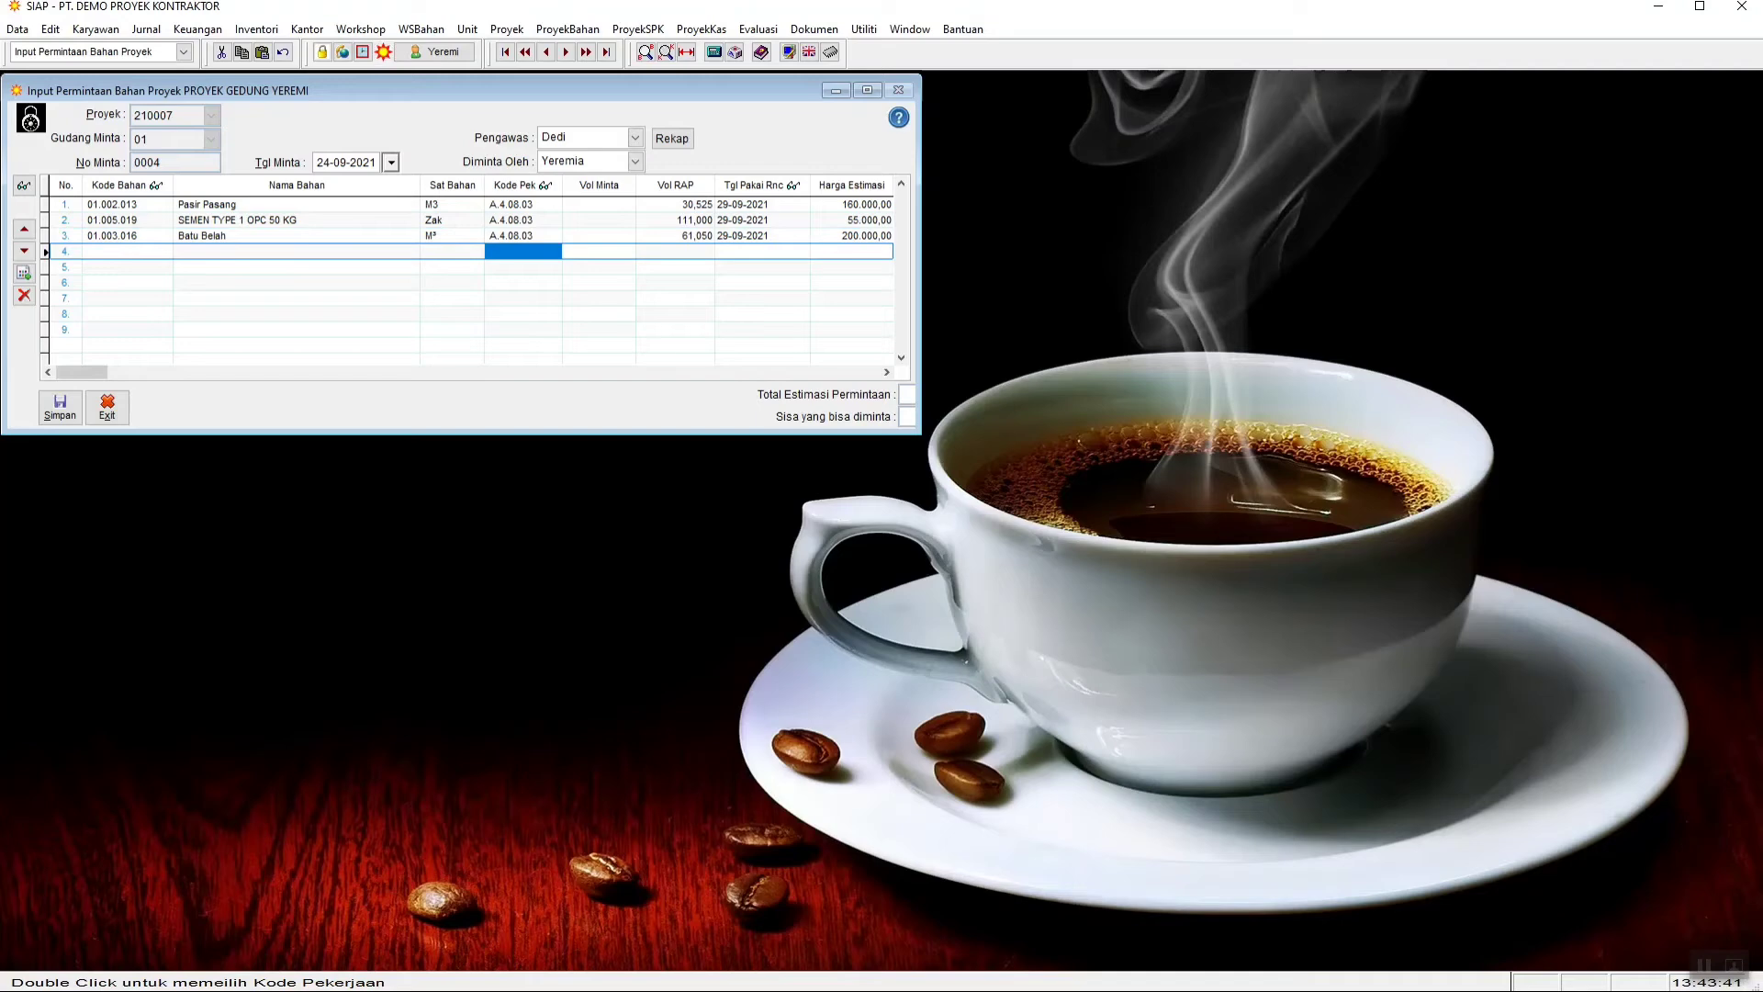
Step: Try to set the requested volume (Vol Minta) of Pasir Pasang above its RAP volume of 30,525 M3
click(574, 204)
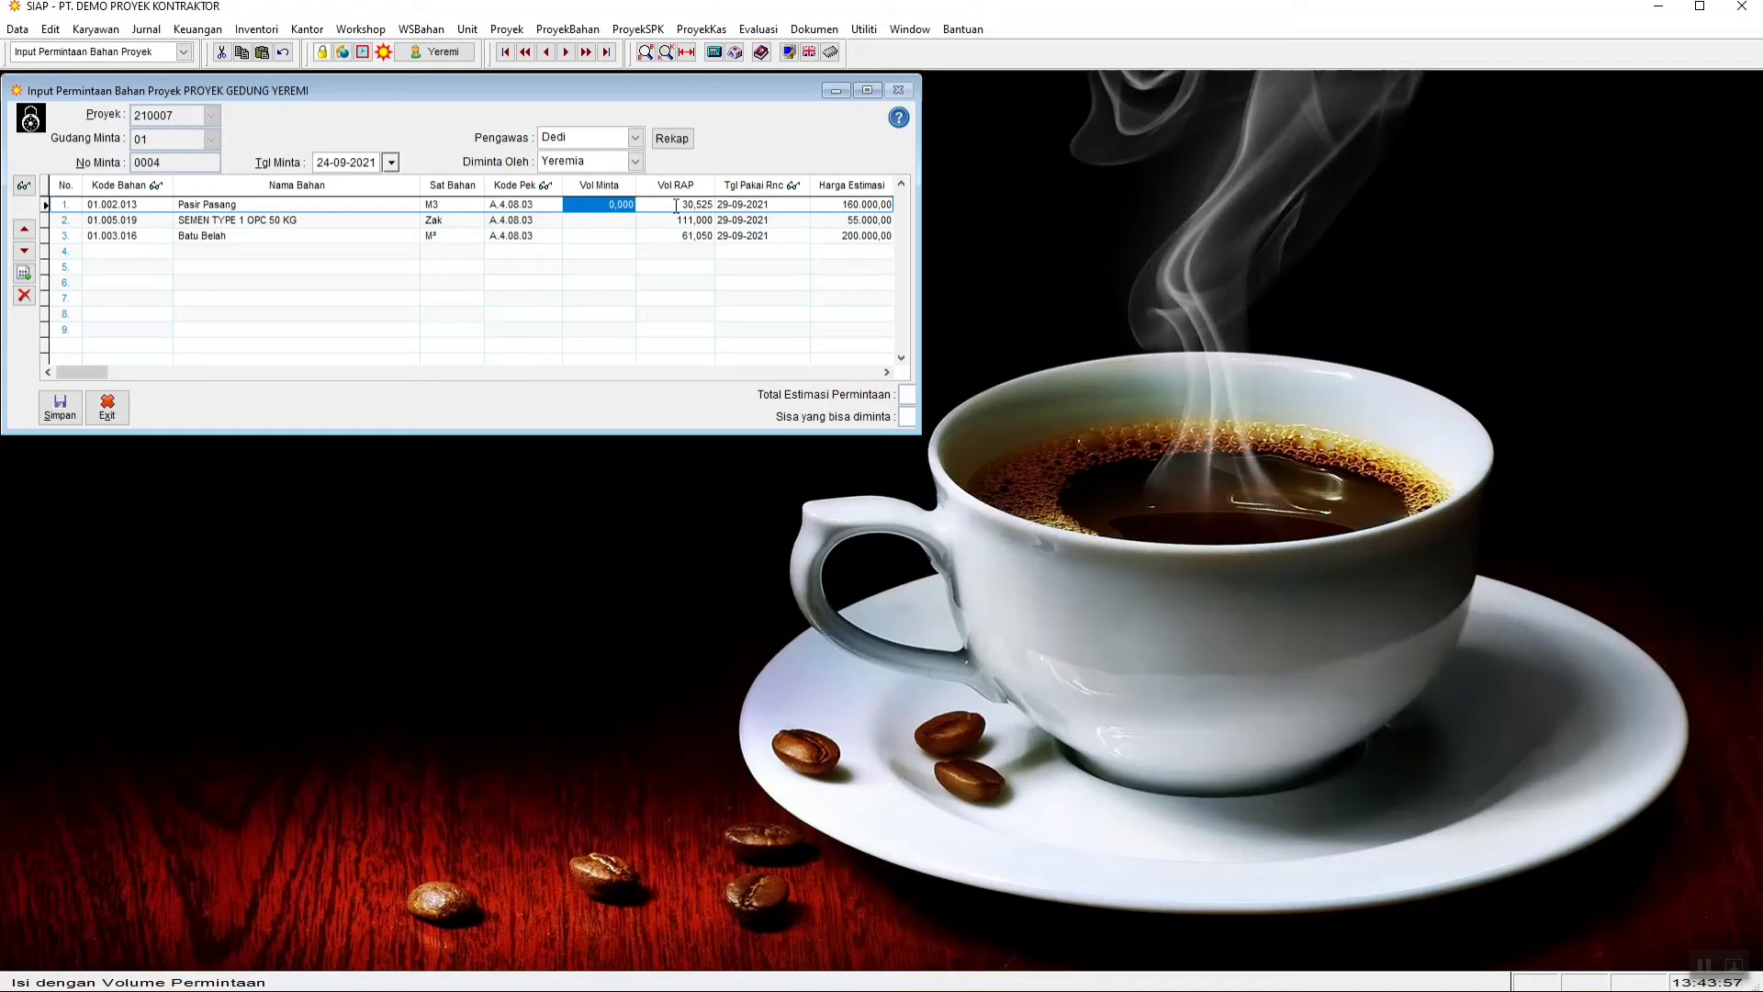
text(30,525)
key(Return)
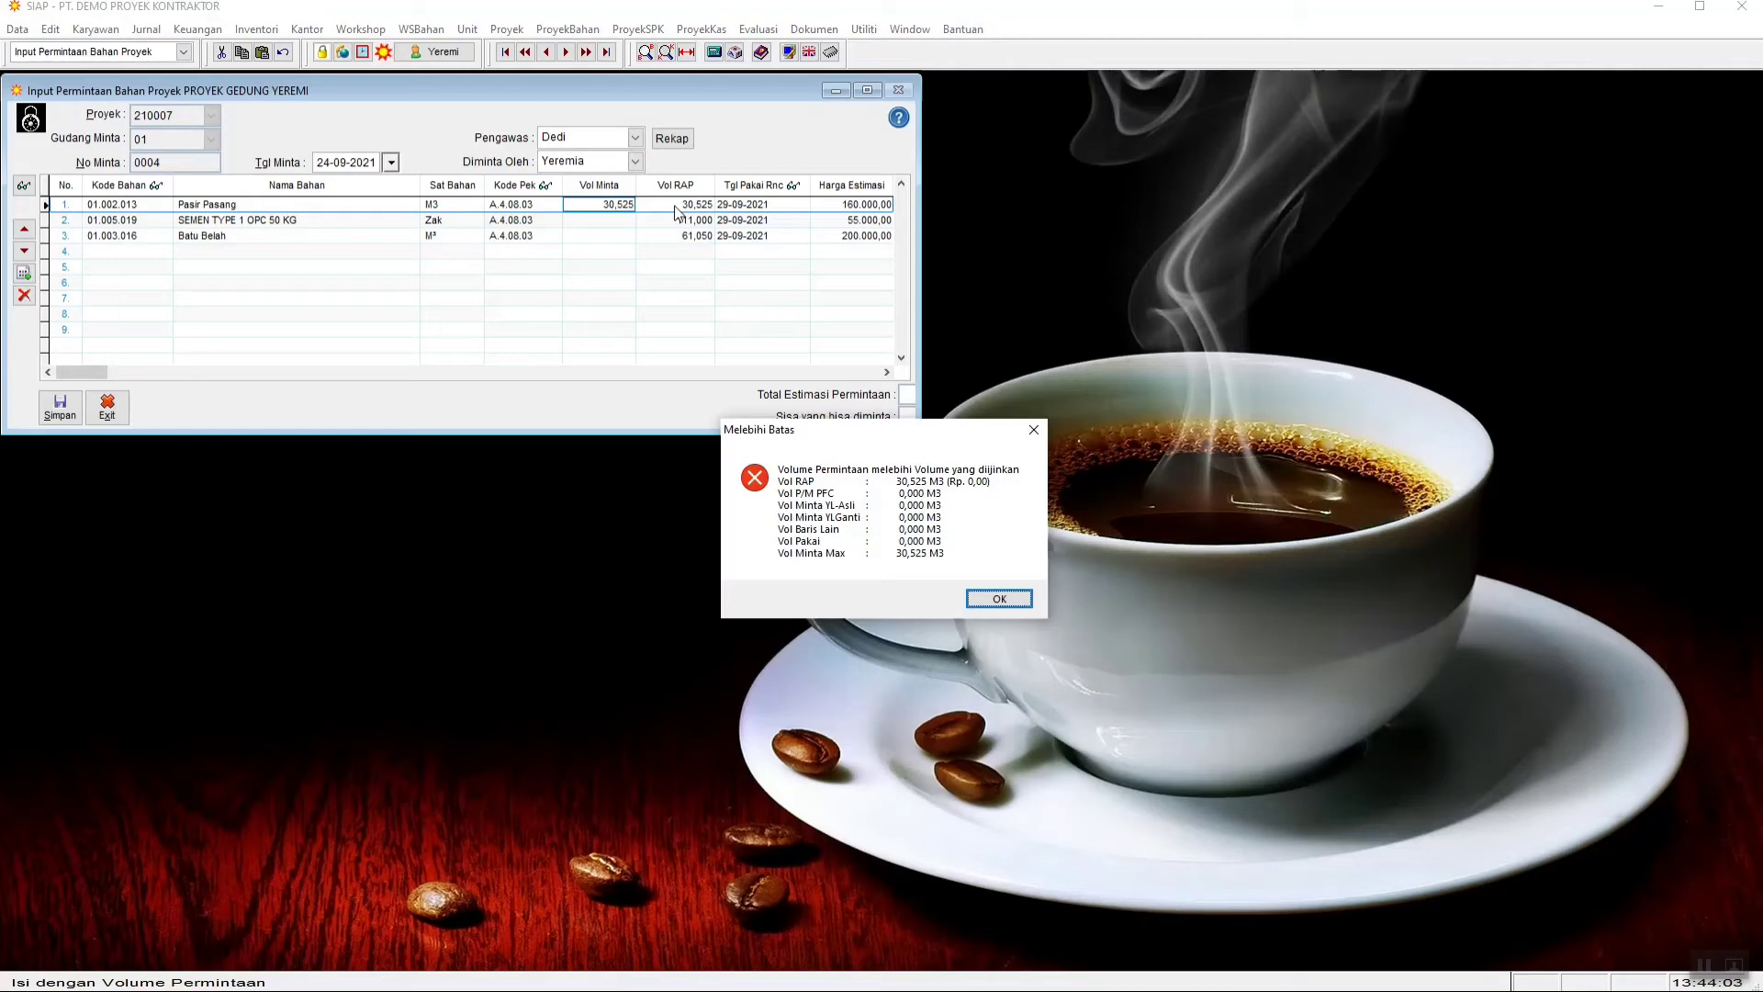
click(991, 600)
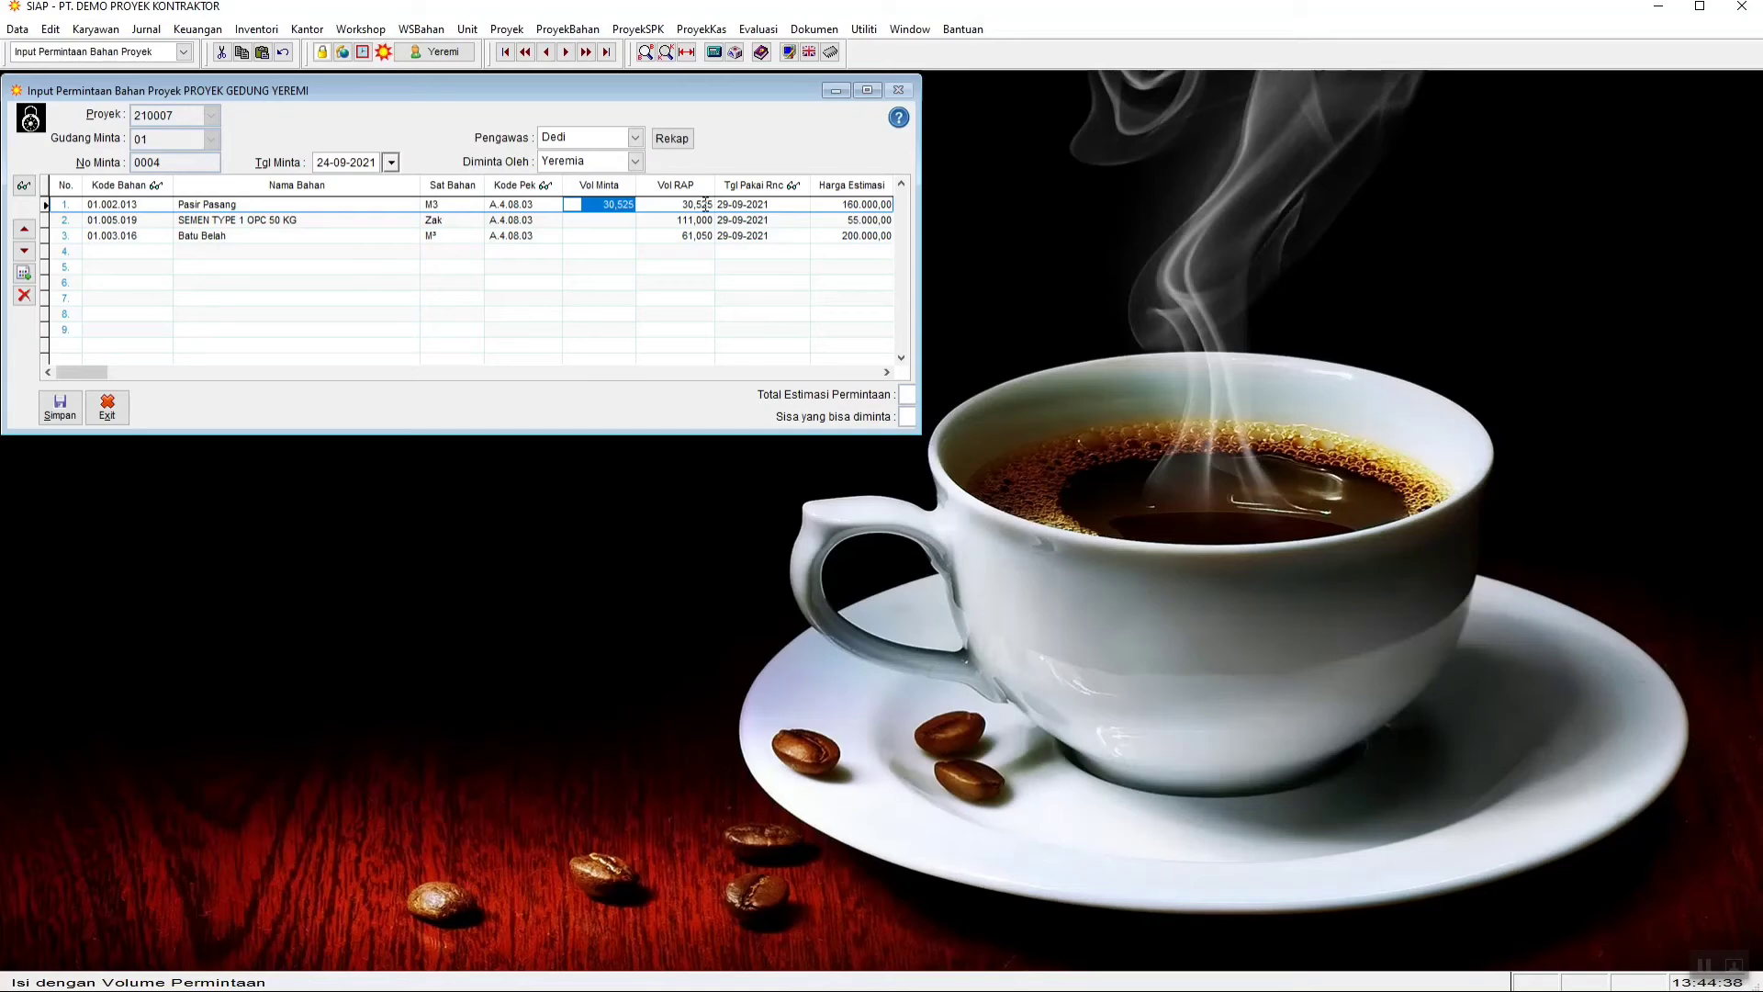
Step: Set the requested volumes to 0,550 for Pasir Pasang, 2 for SEMEN TYPE 1 OPC 50 KG and 1,2 for Batu Belah
text(0,550)
key(Return)
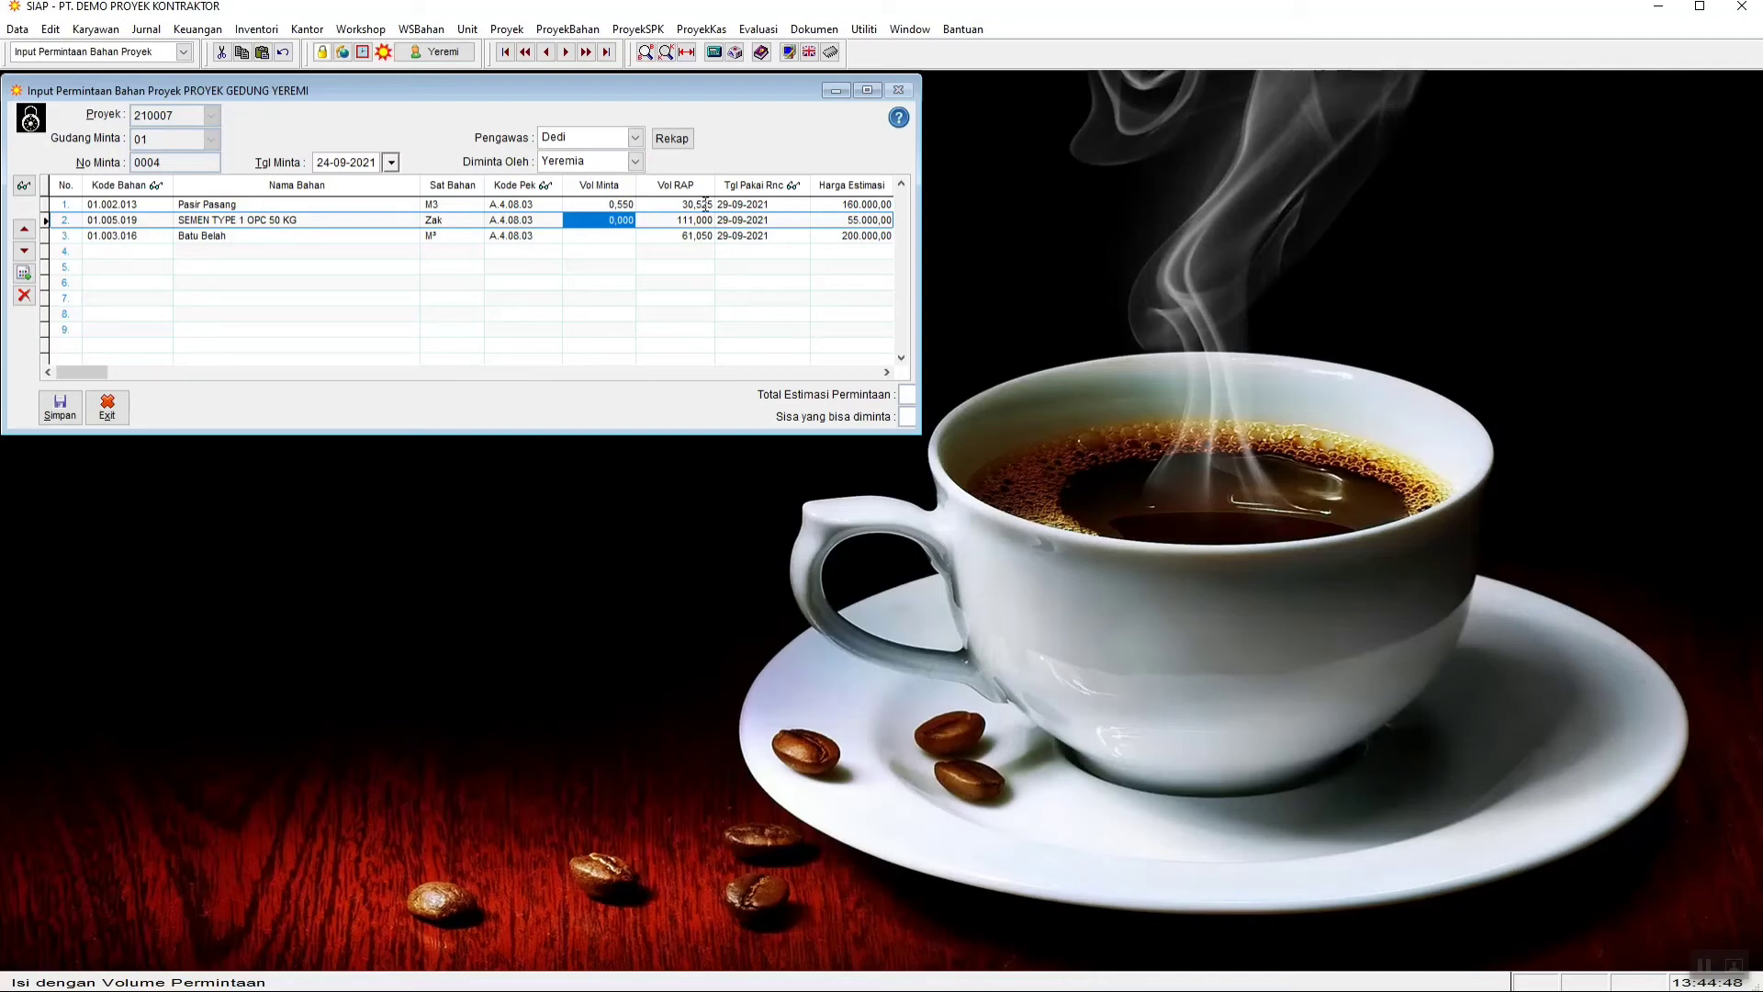
text(2 ,)
key(Return)
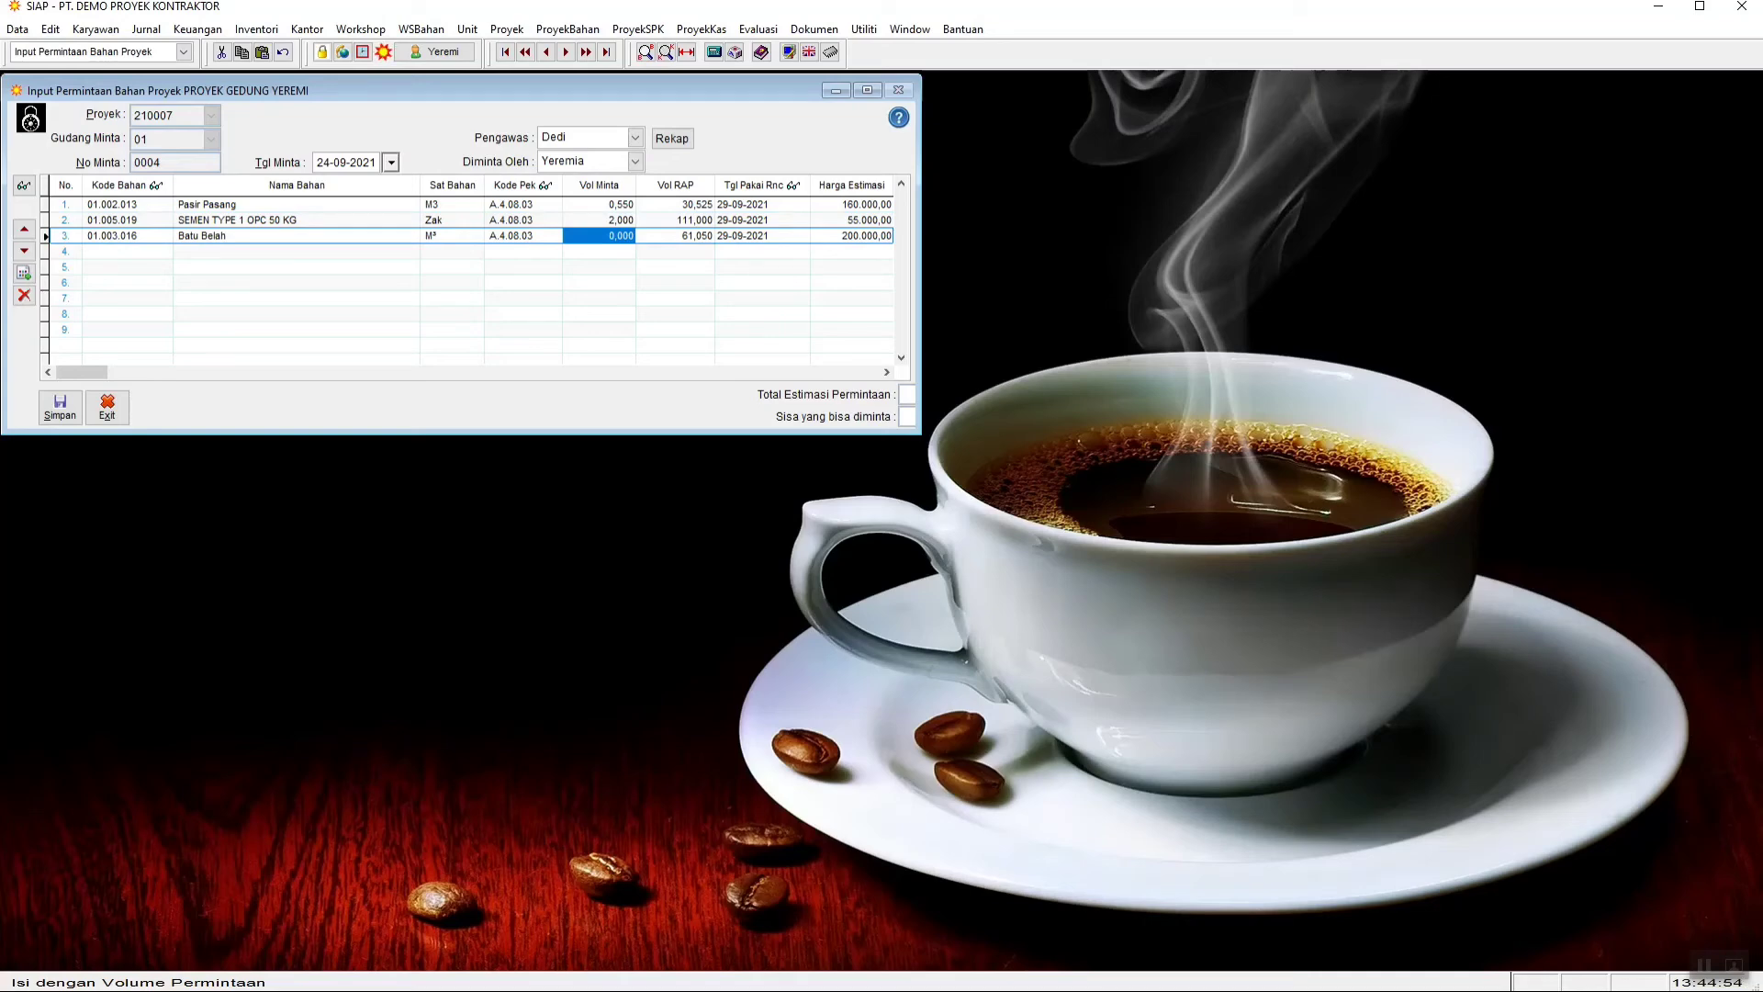
text(1,2)
key(Tab)
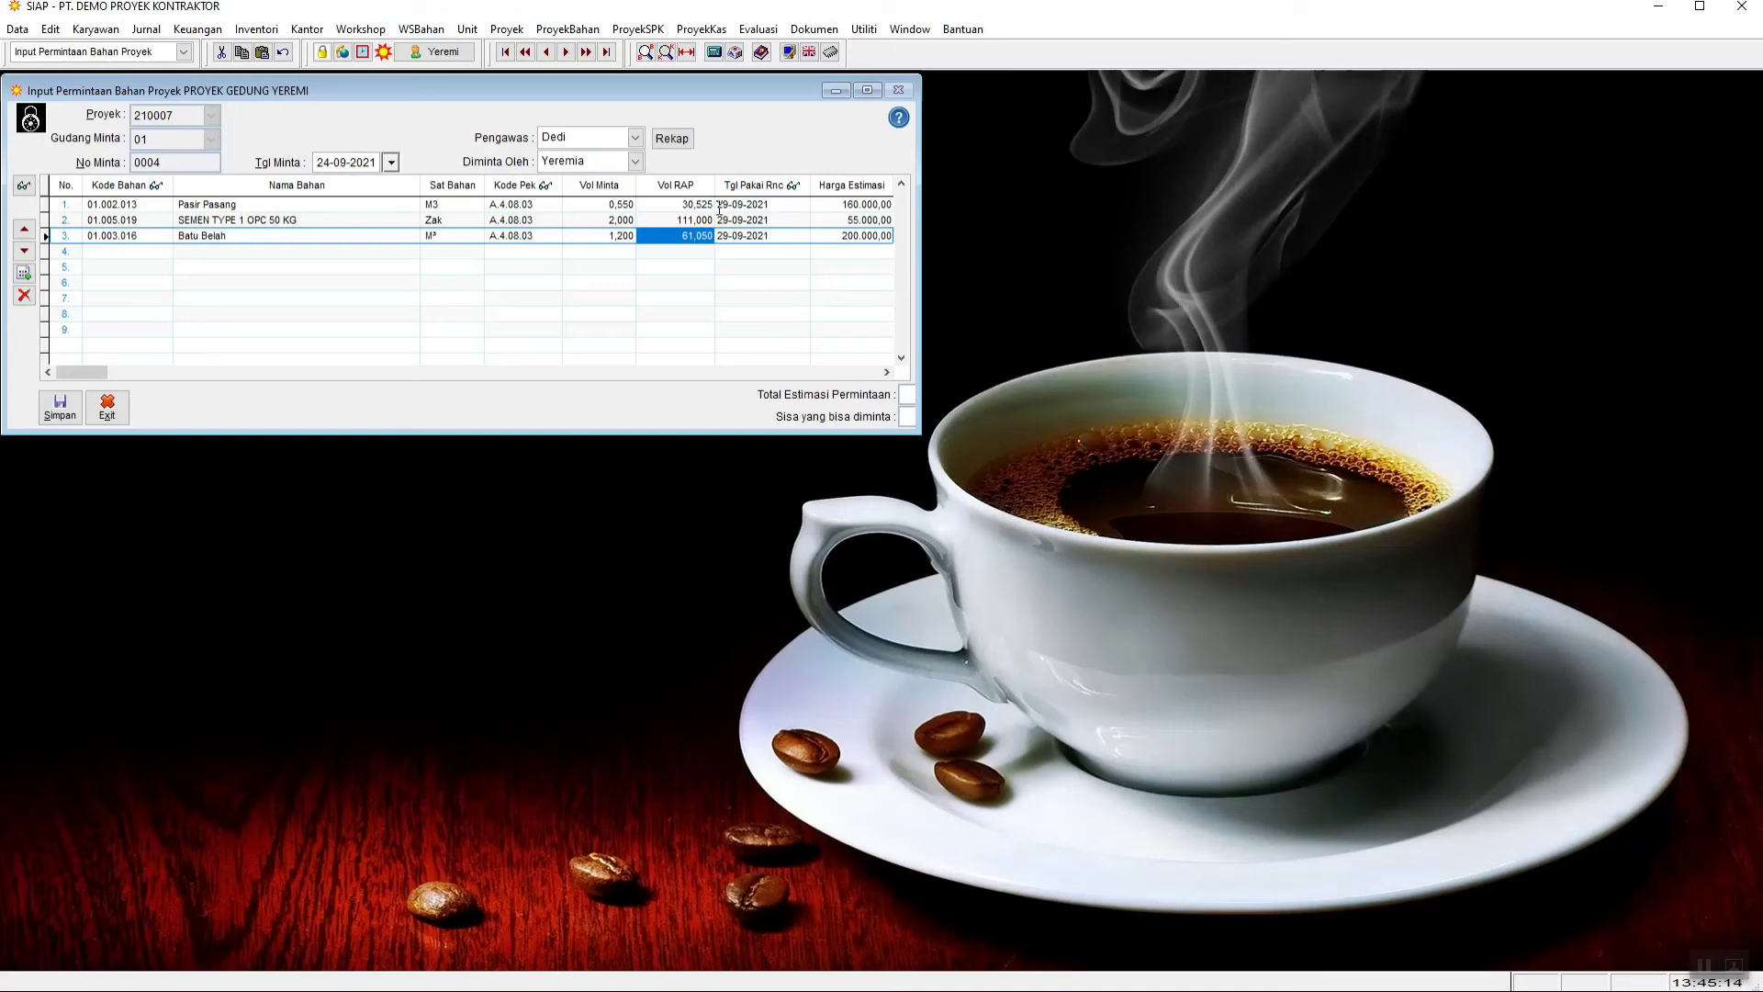
Step: Fill the Keterangan Permintaan of all three materials with the standard description for their work item
click(720, 206)
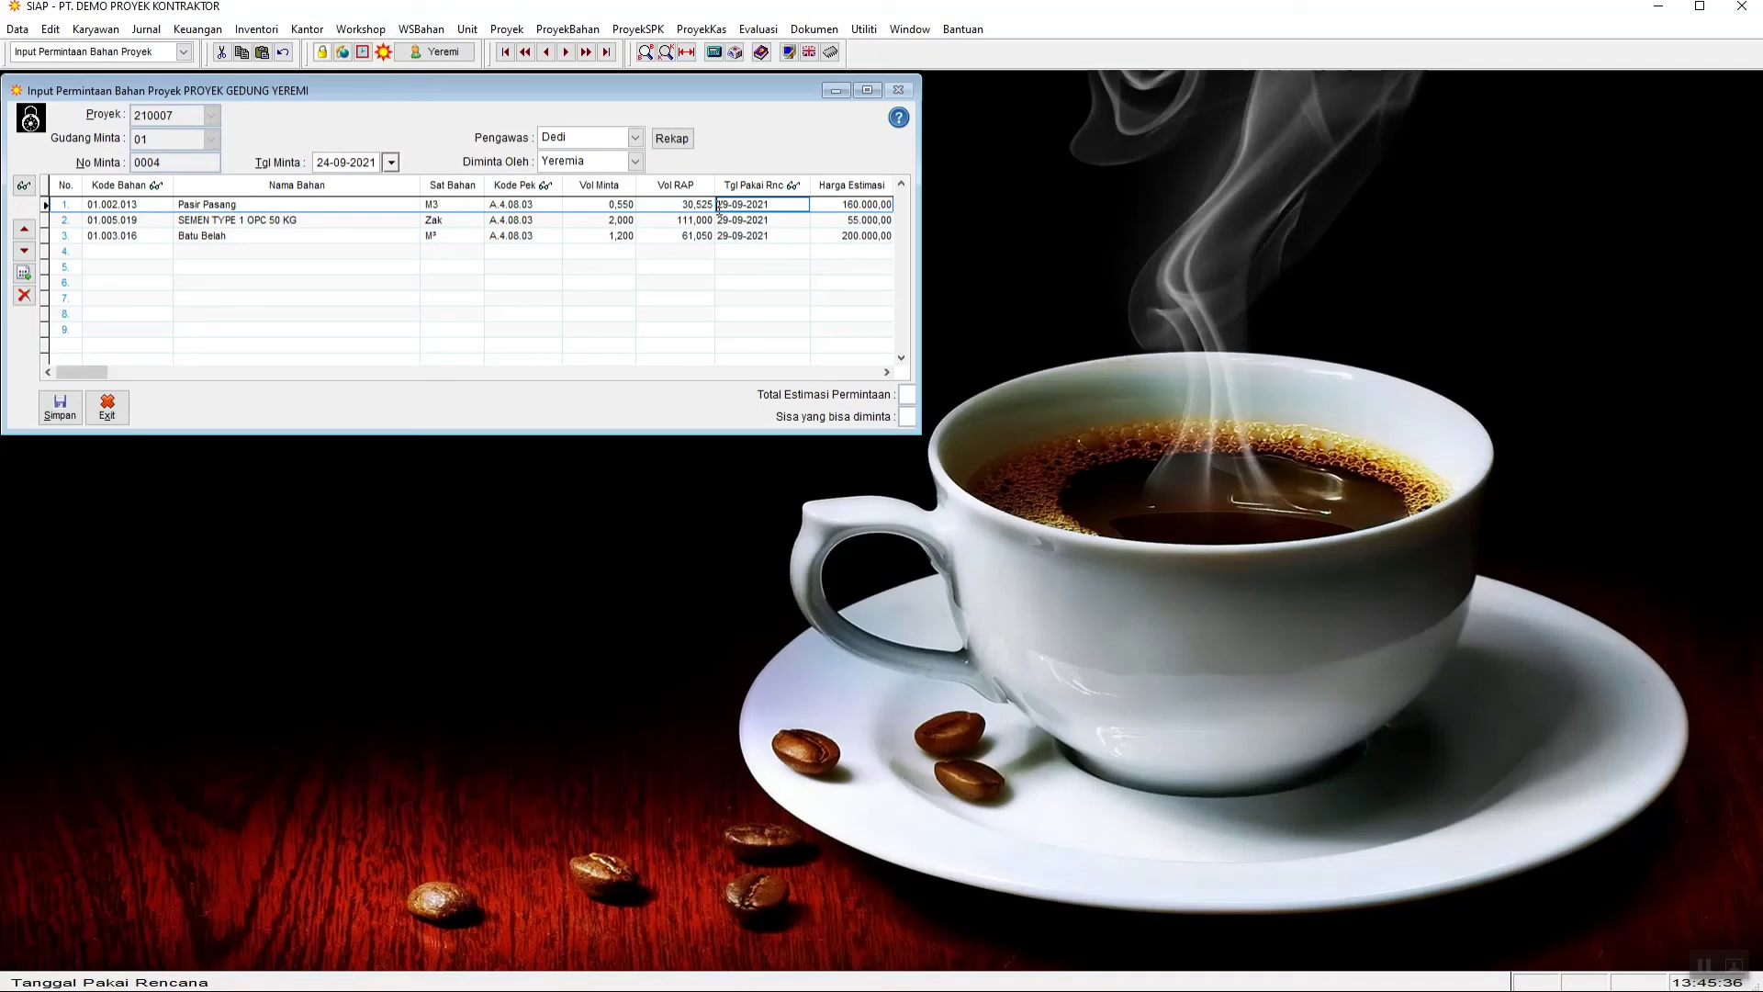
key(Tab)
key(Tab)
key(Tab)
key(Tab)
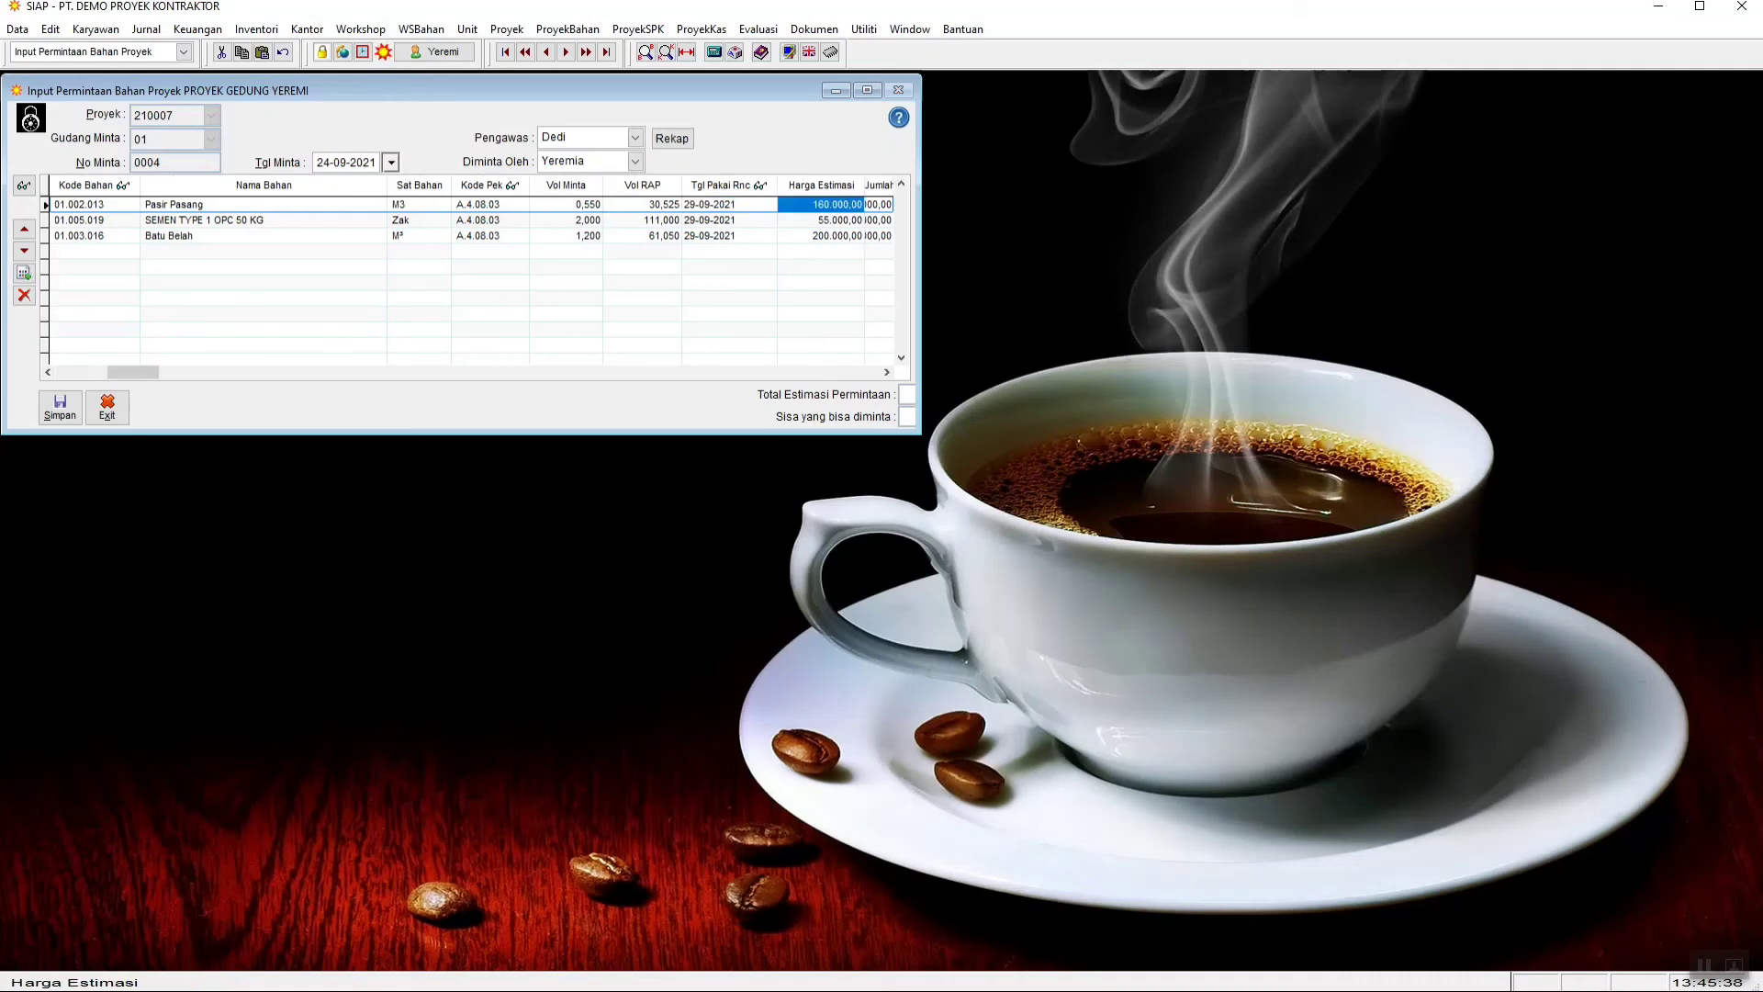
key(Tab)
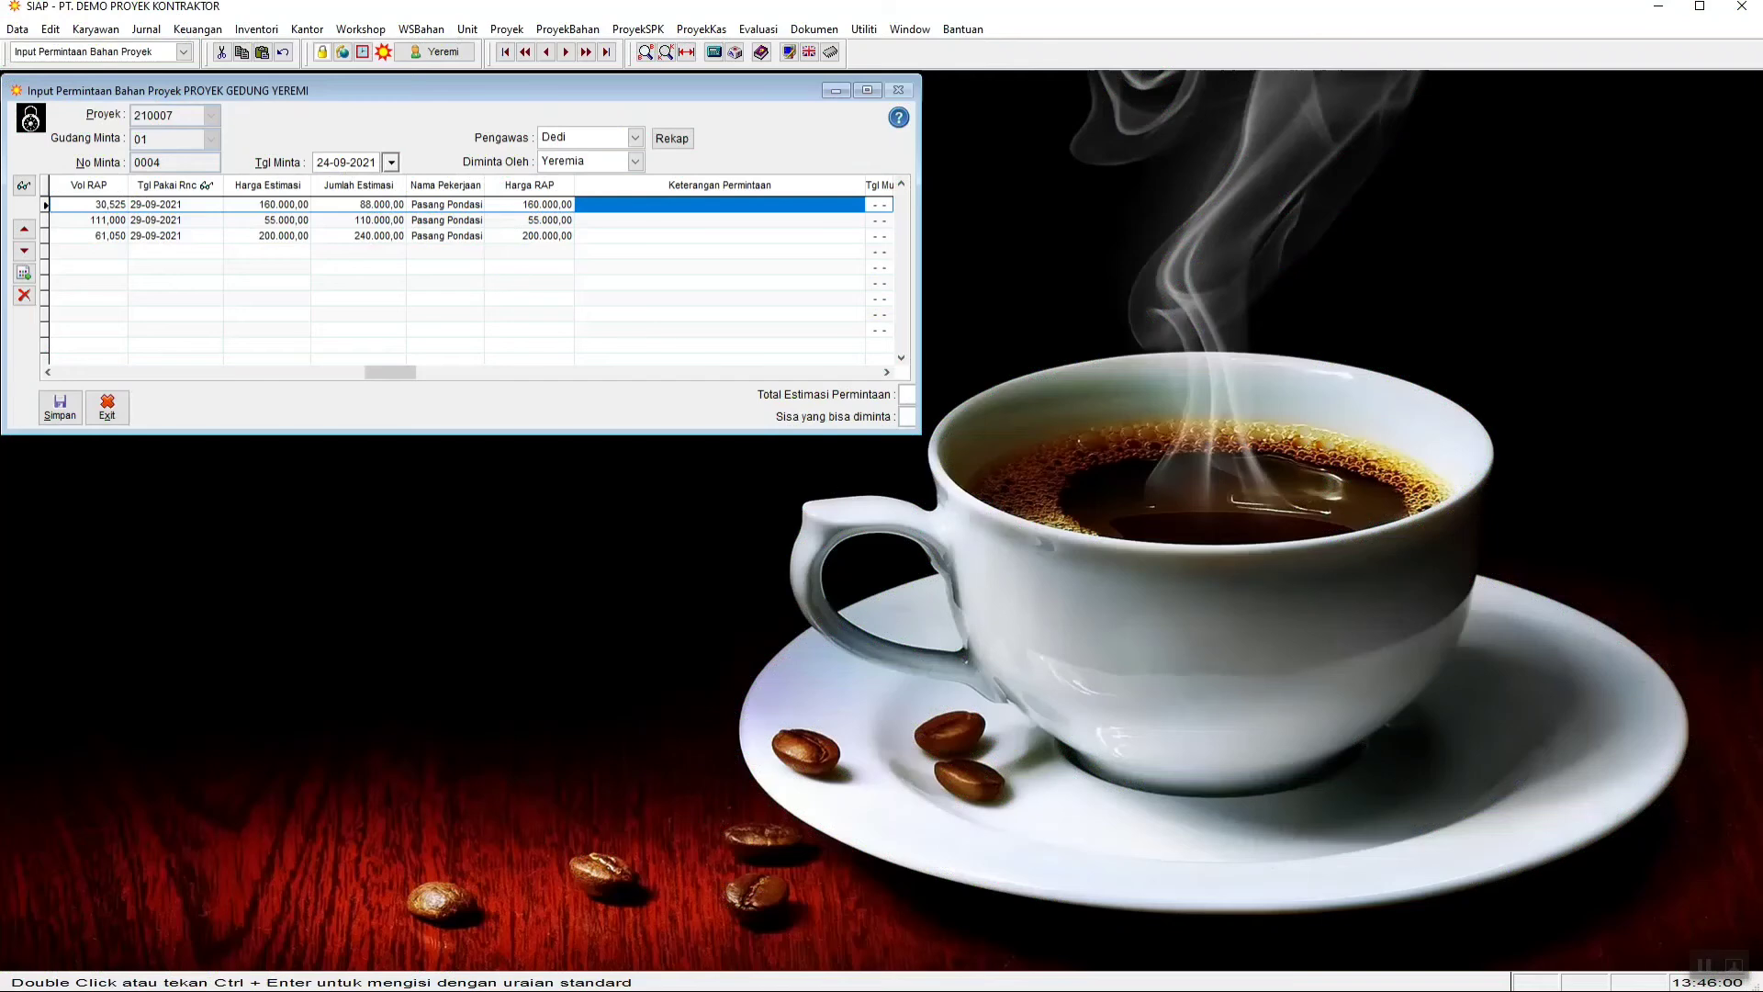
key(ctrl+Return)
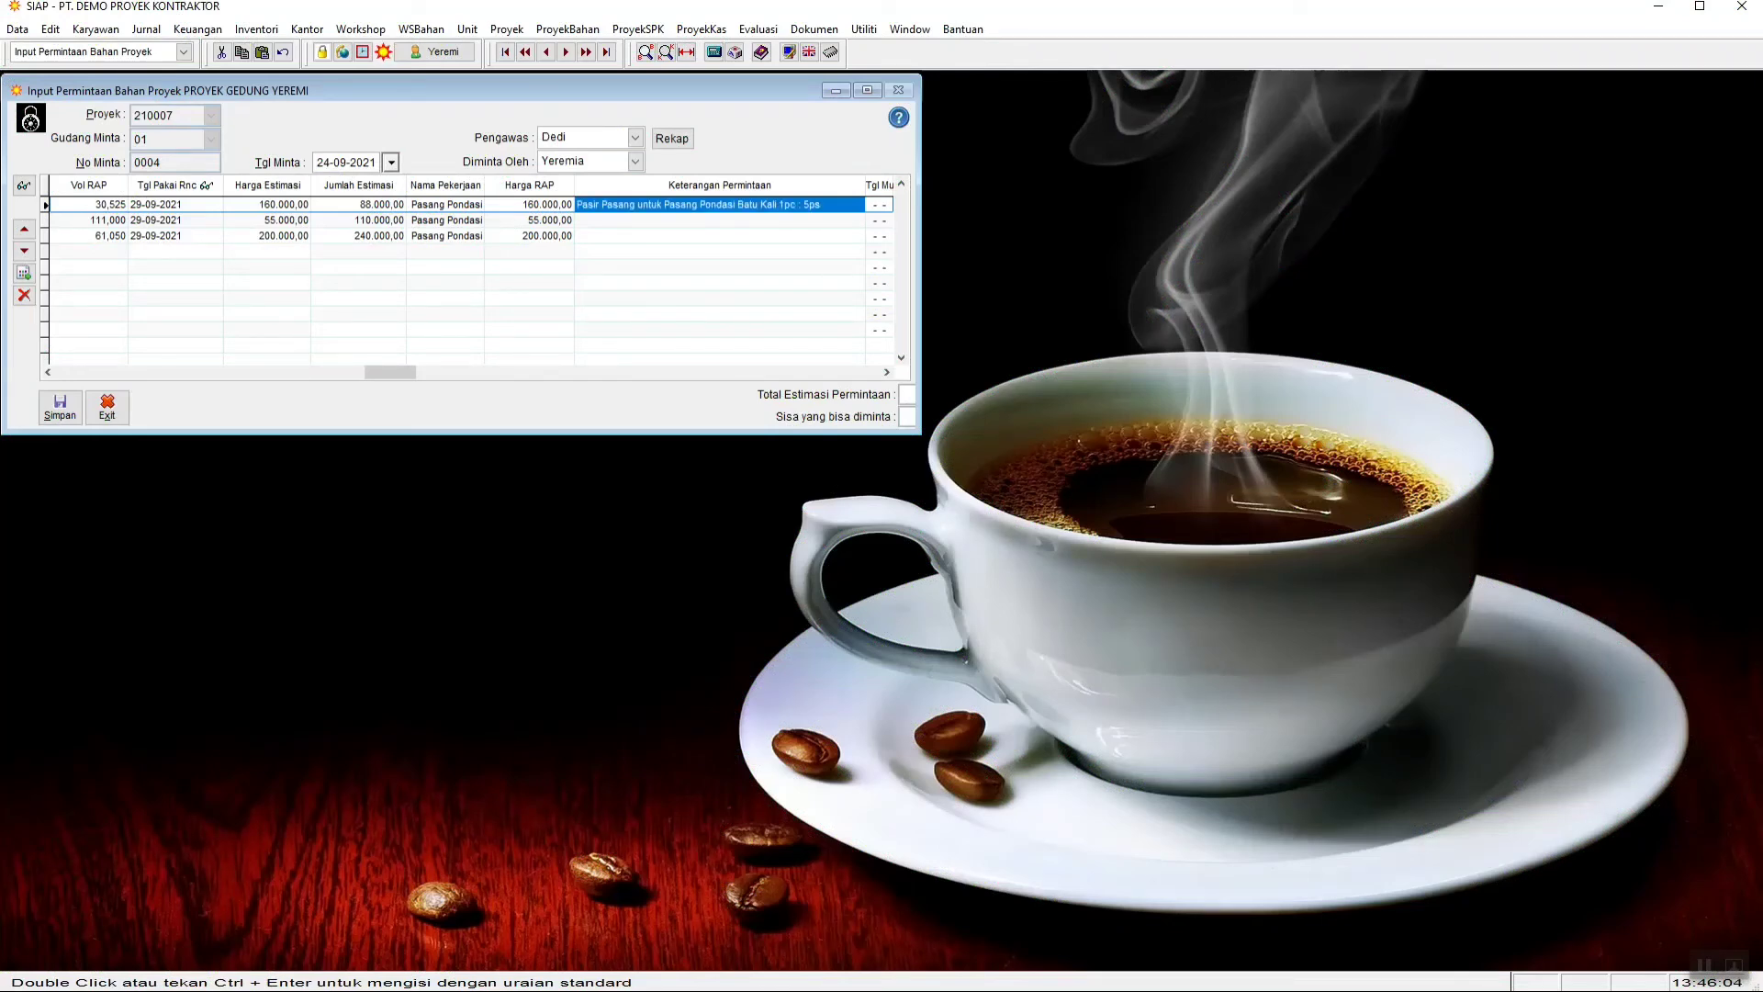
key(Down)
key(ctrl+Return)
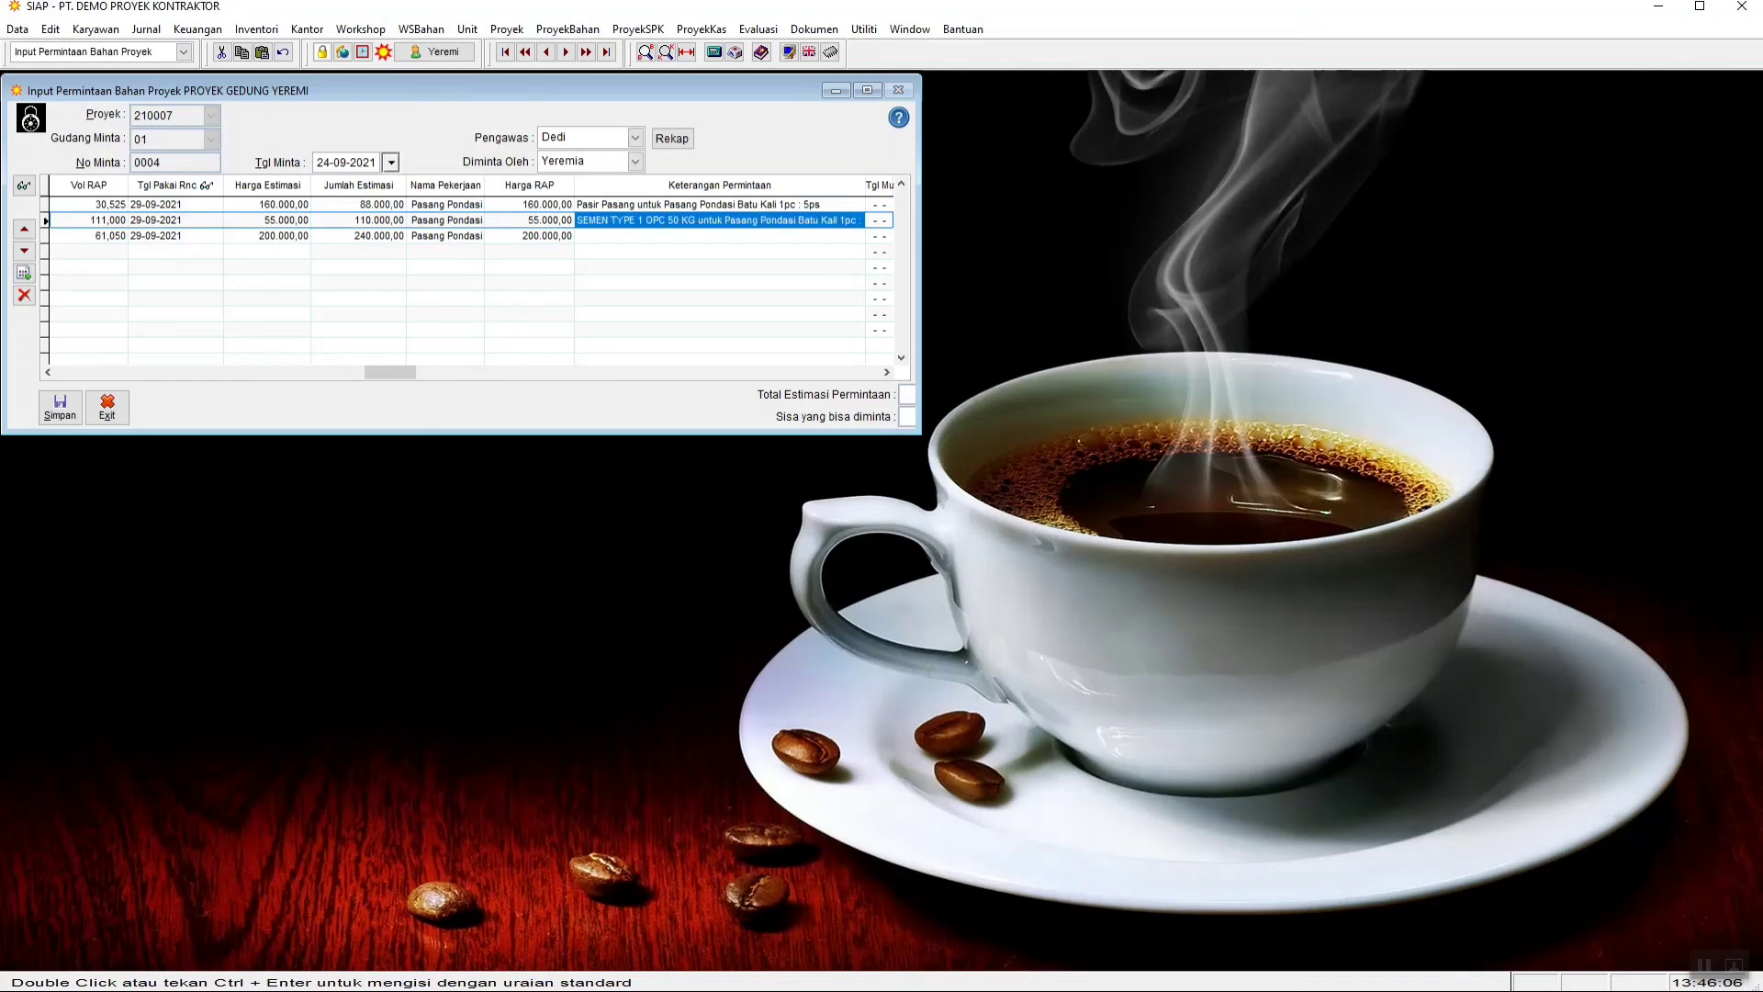
key(Down)
key(ctrl+Return)
key(Return)
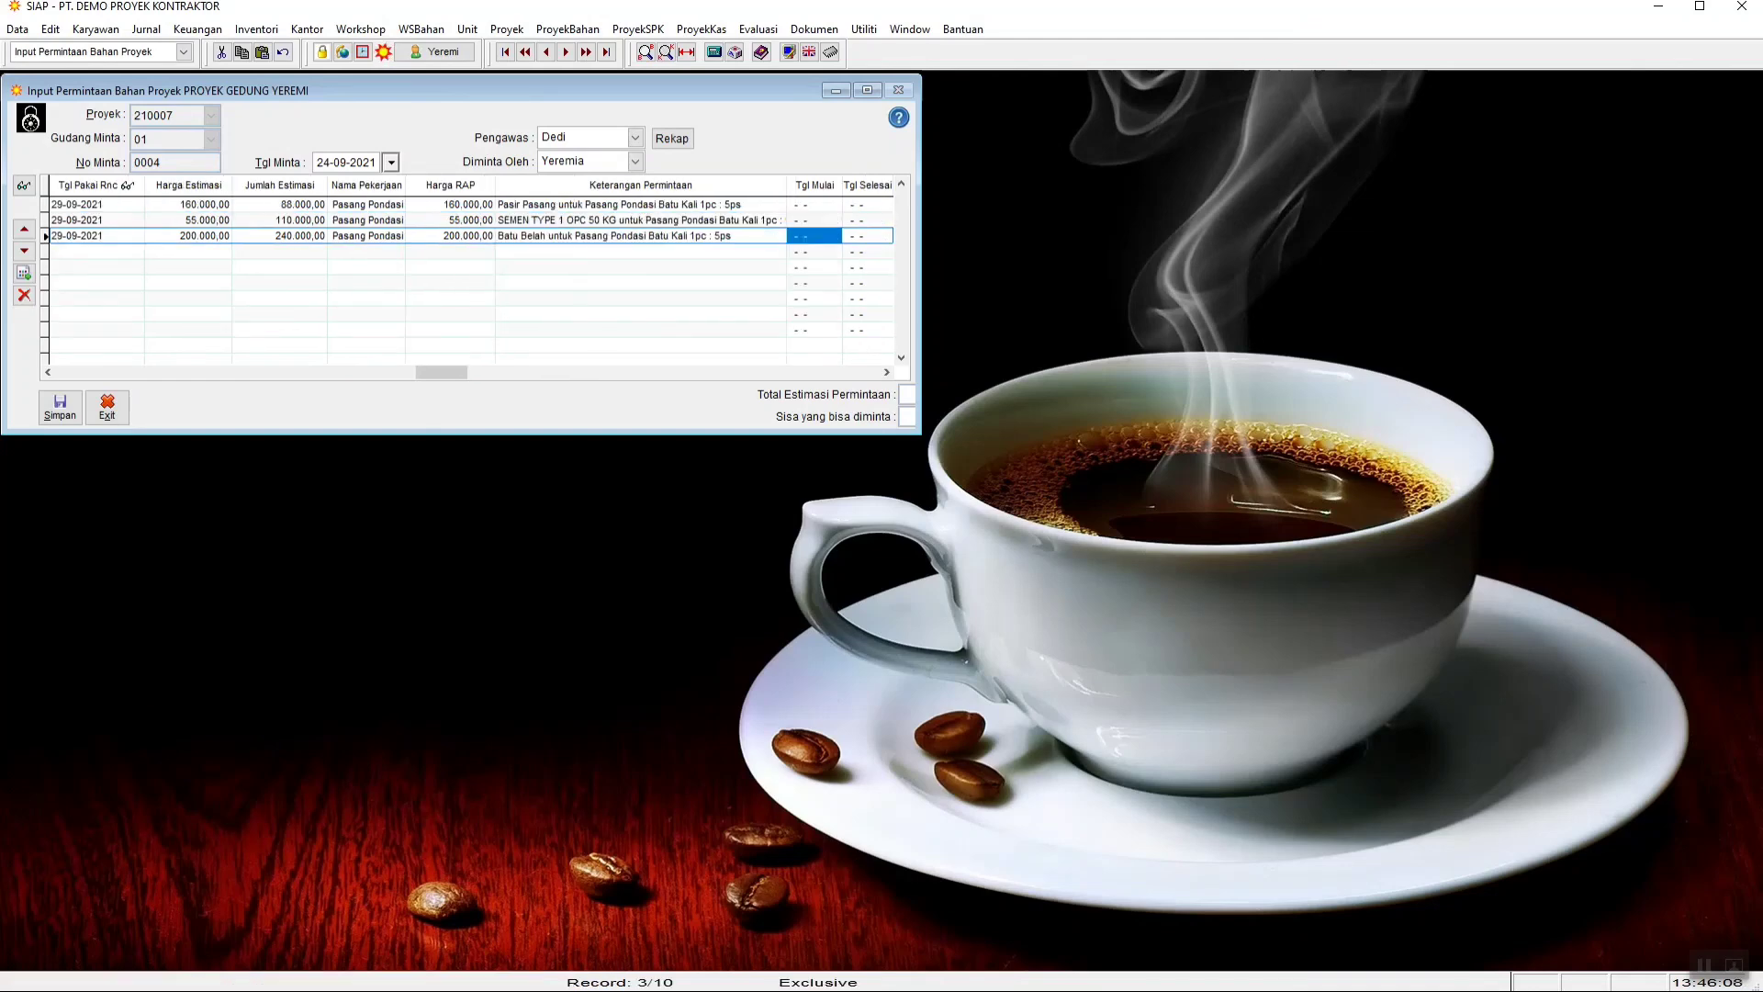
Step: Return to the work code (Kode Pek) cell of the Batu Belah row
key(Left)
key(Left)
key(Left)
key(Left)
key(Left)
key(Left)
key(Left)
key(Left)
key(Left)
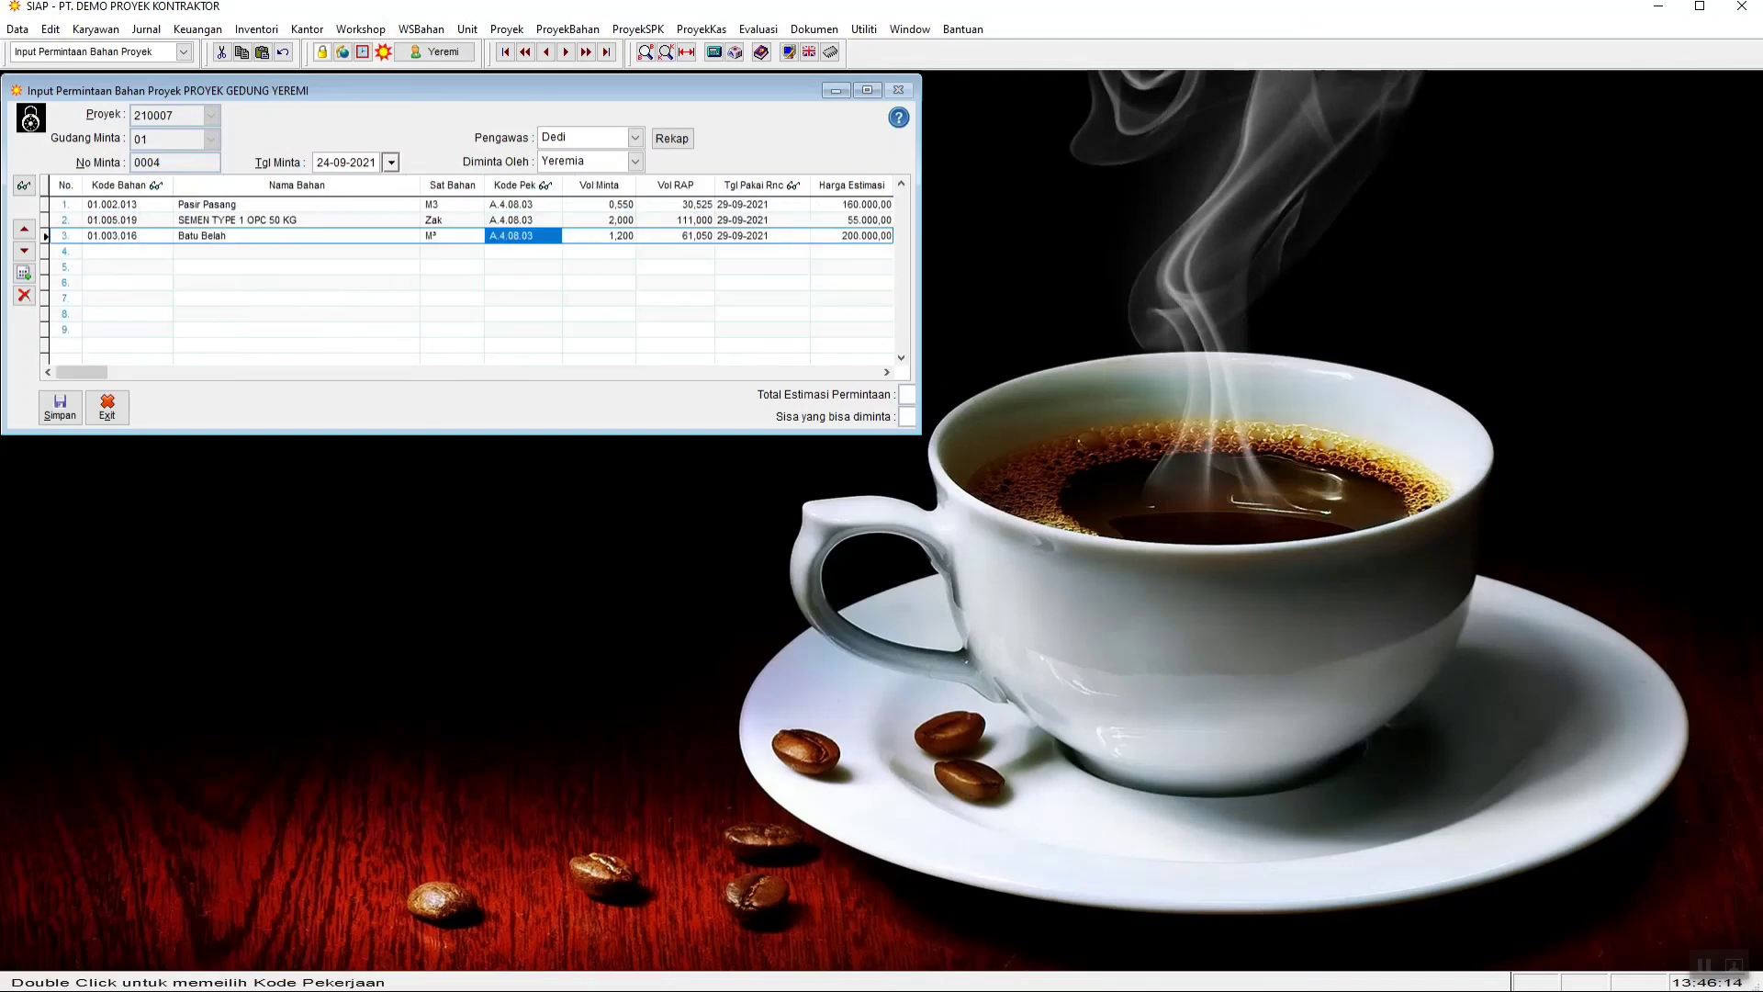